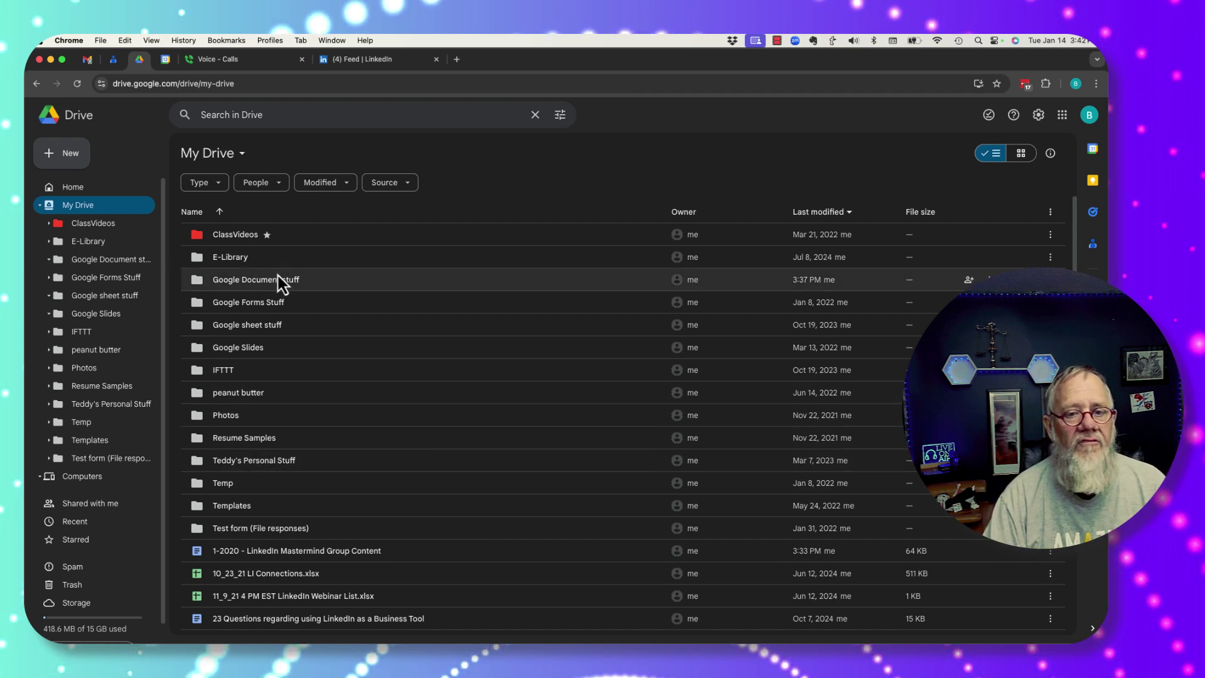
# Step: Open the Google Document stuff folder and bring up Share for 'Adding Tabs to a Big Google Document'
pyautogui.click(246, 285)
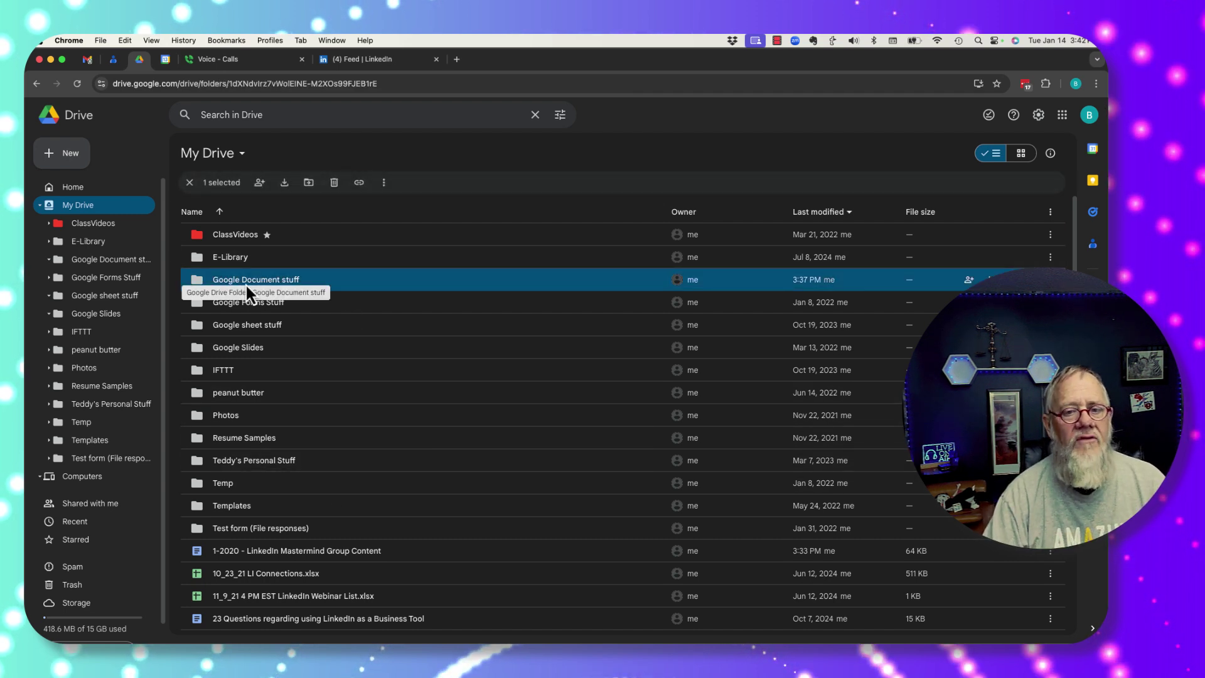
pyautogui.doubleClick(246, 285)
pyautogui.click(254, 242)
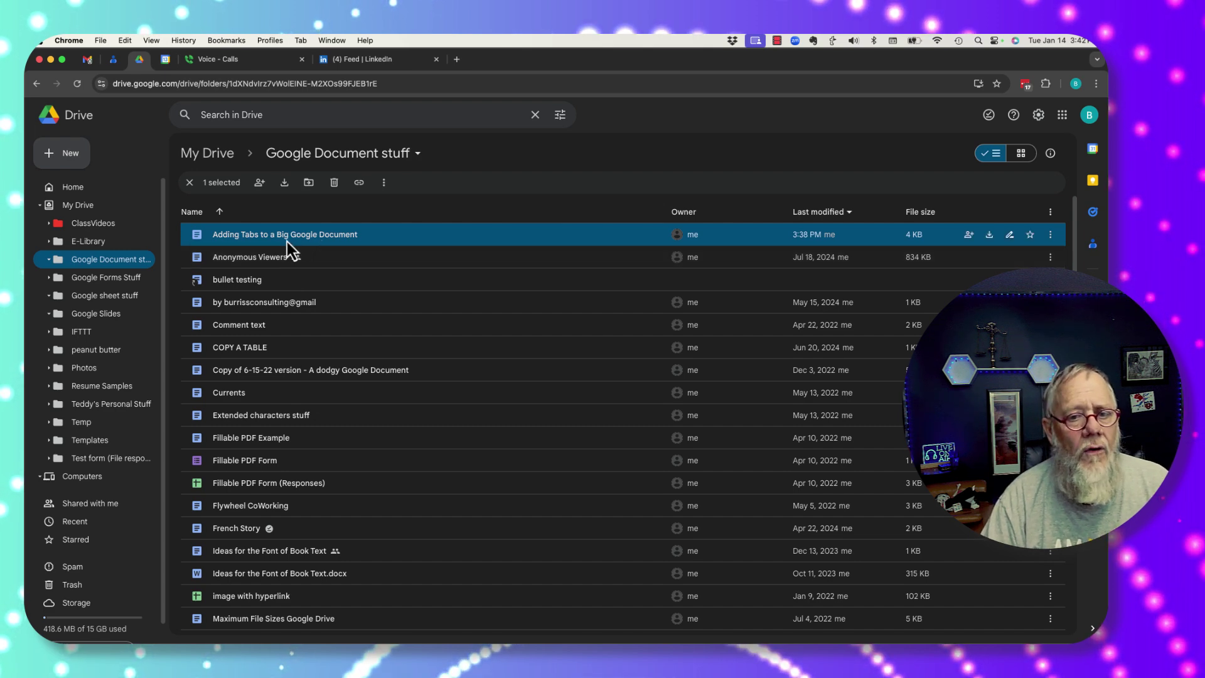
pyautogui.click(260, 183)
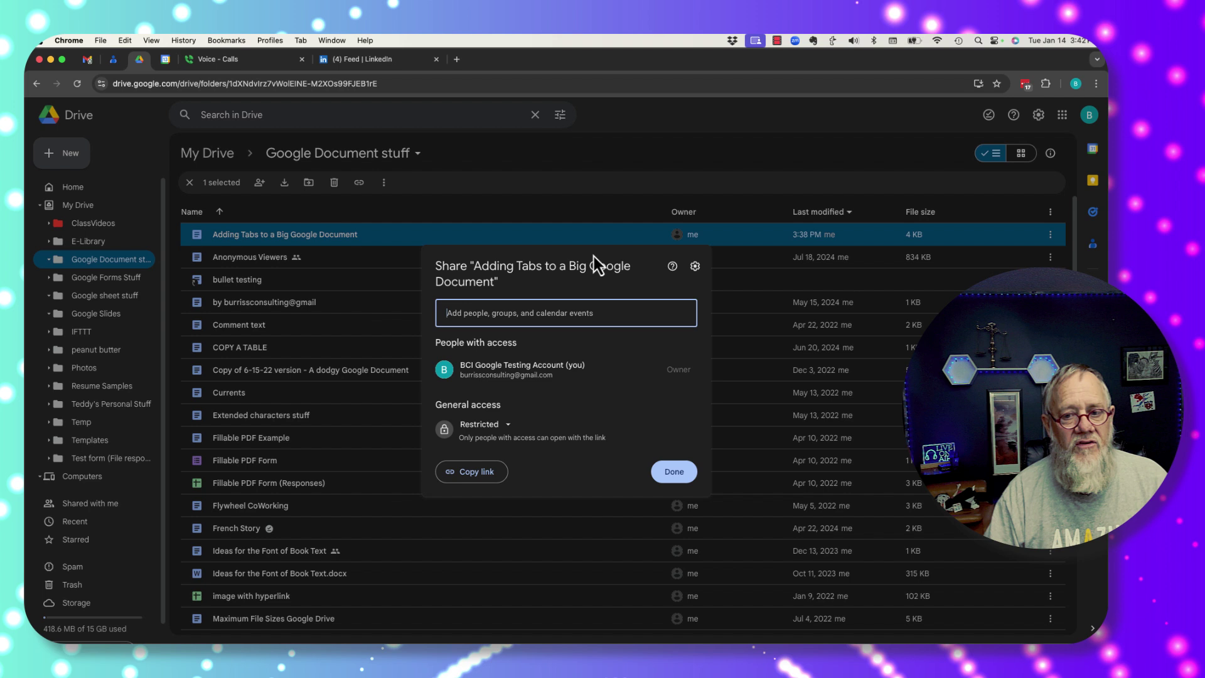
# Step: Add the contact from the Add people suggestions as a collaborator and keep the Editor role
pyautogui.click(488, 317)
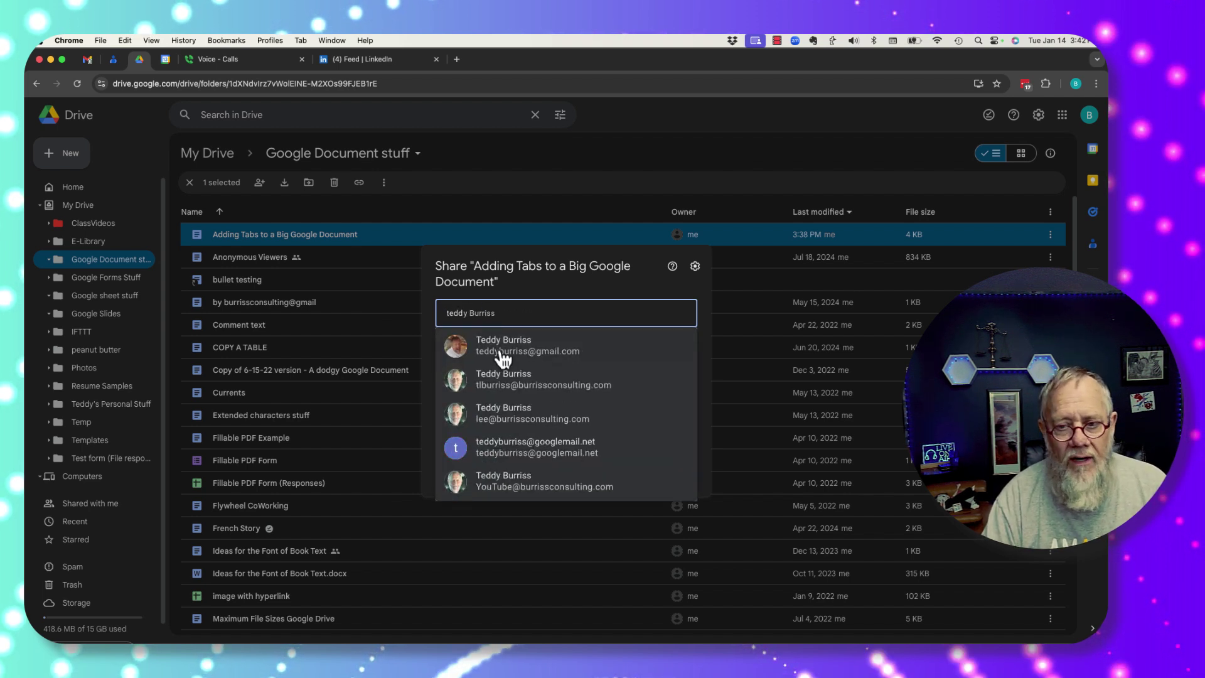
pyautogui.click(502, 353)
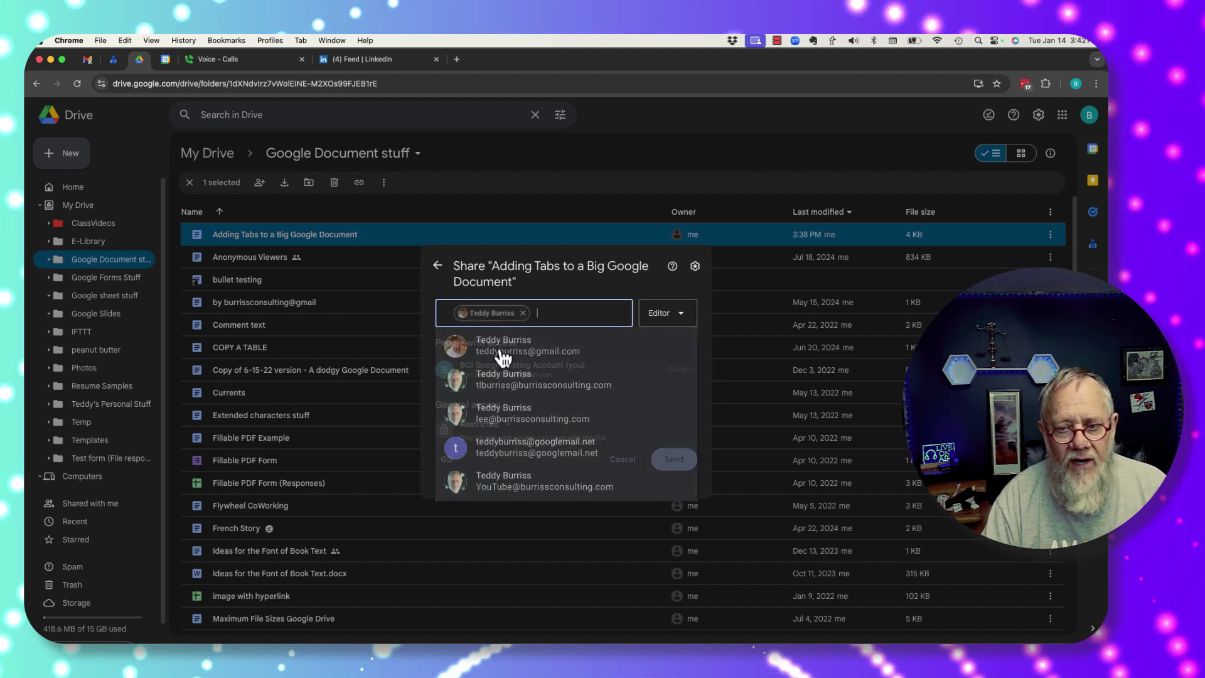
pyautogui.click(680, 325)
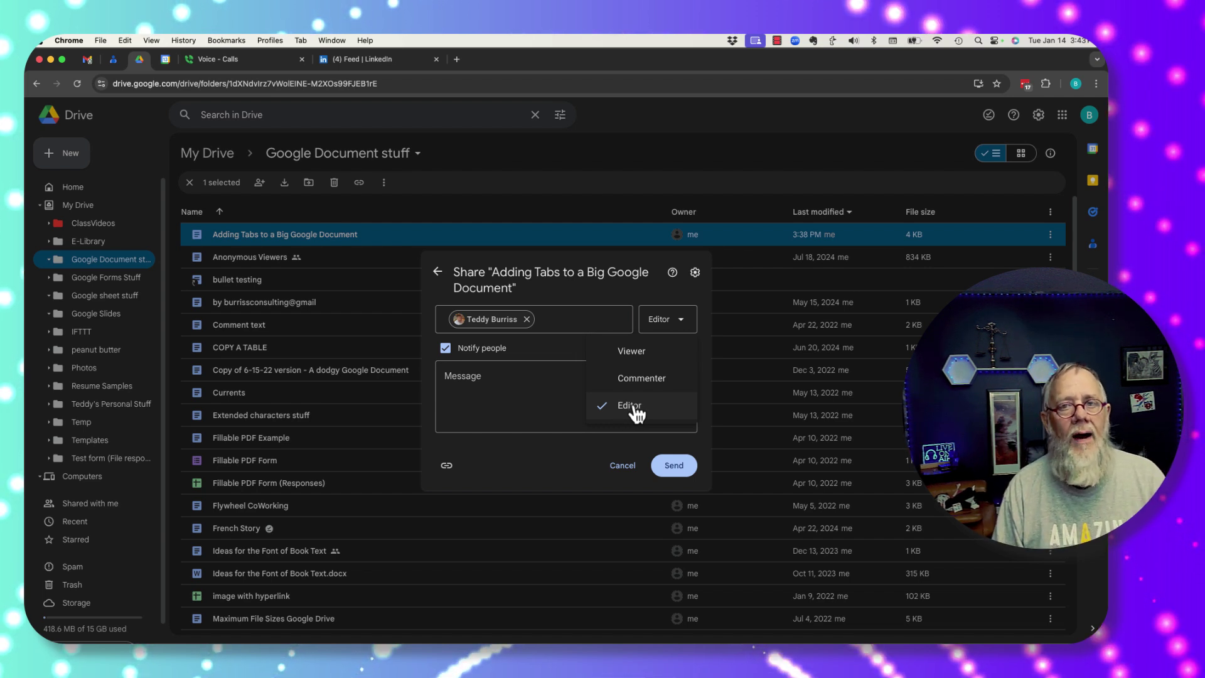
pyautogui.click(636, 411)
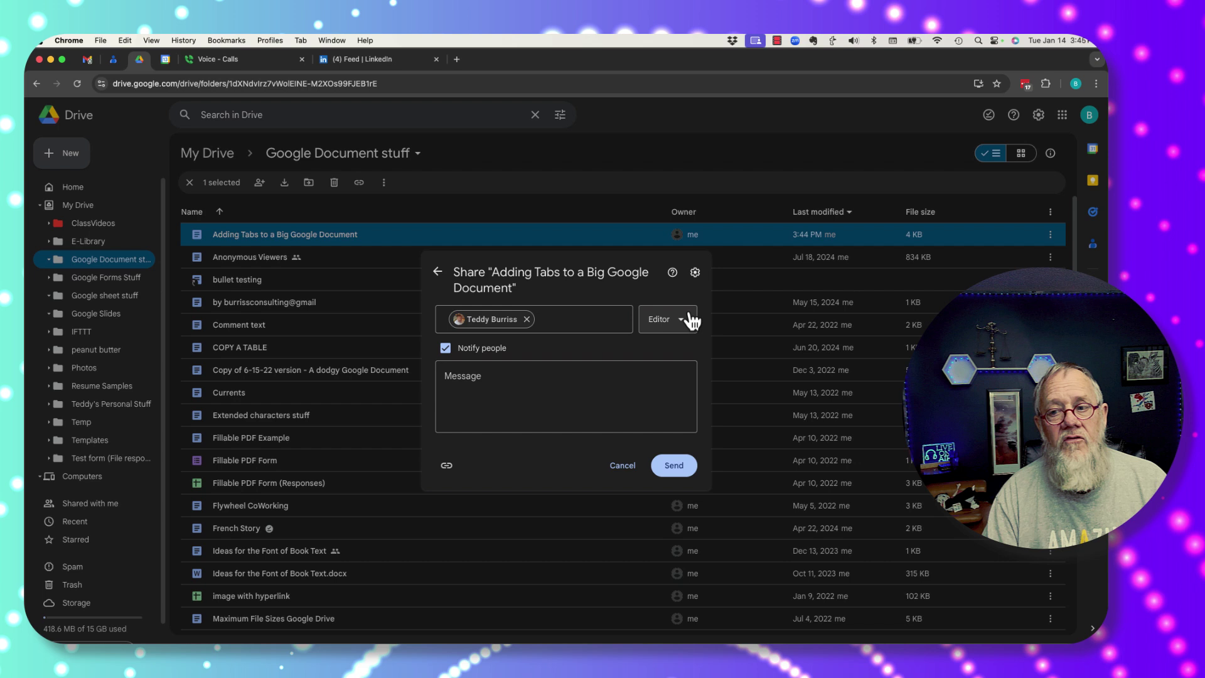
pyautogui.click(695, 273)
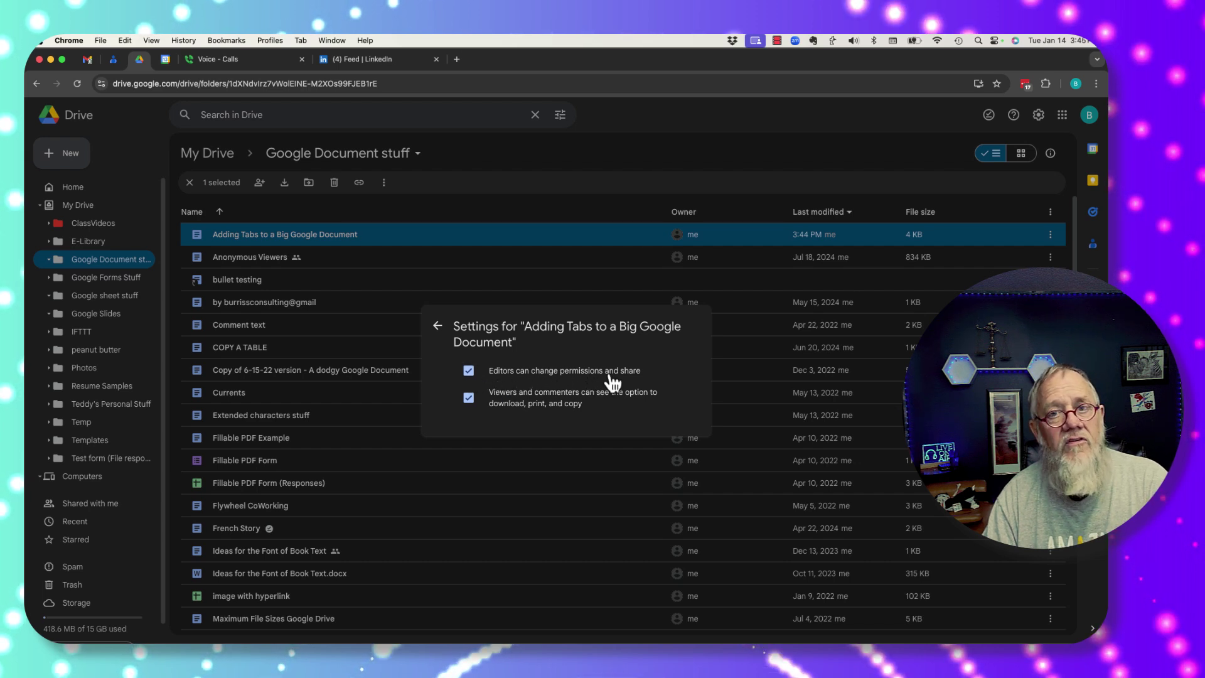
pyautogui.click(467, 373)
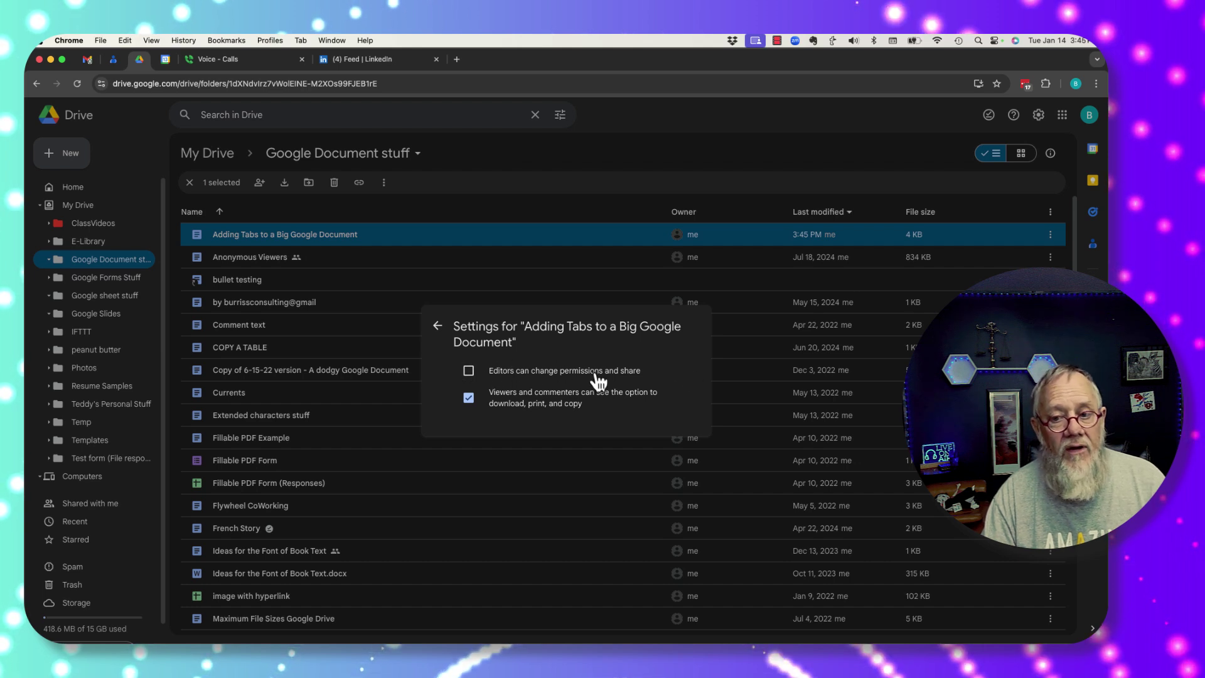
pyautogui.click(469, 371)
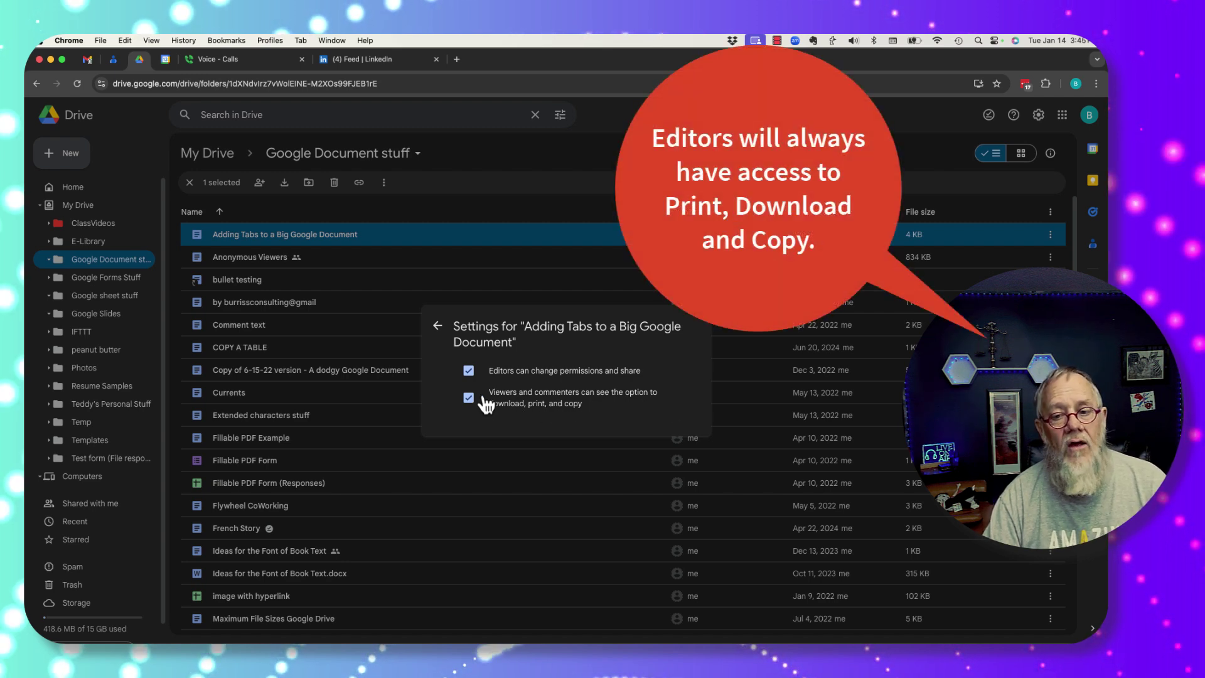
pyautogui.click(469, 398)
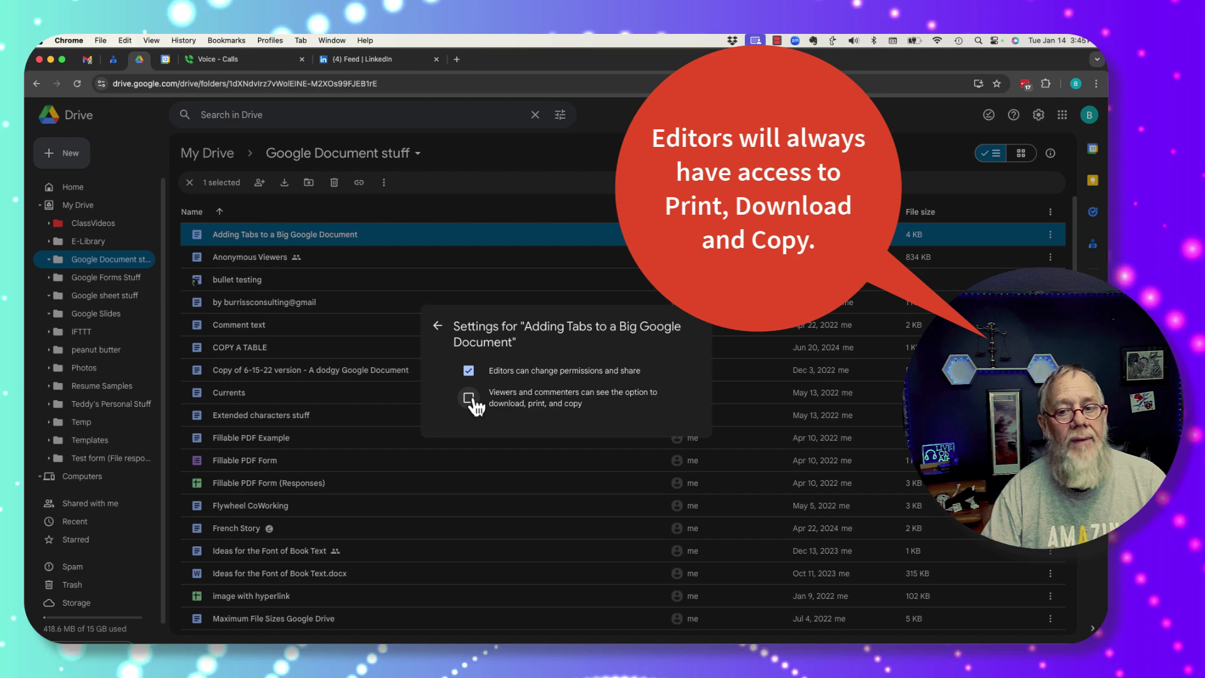
pyautogui.click(469, 398)
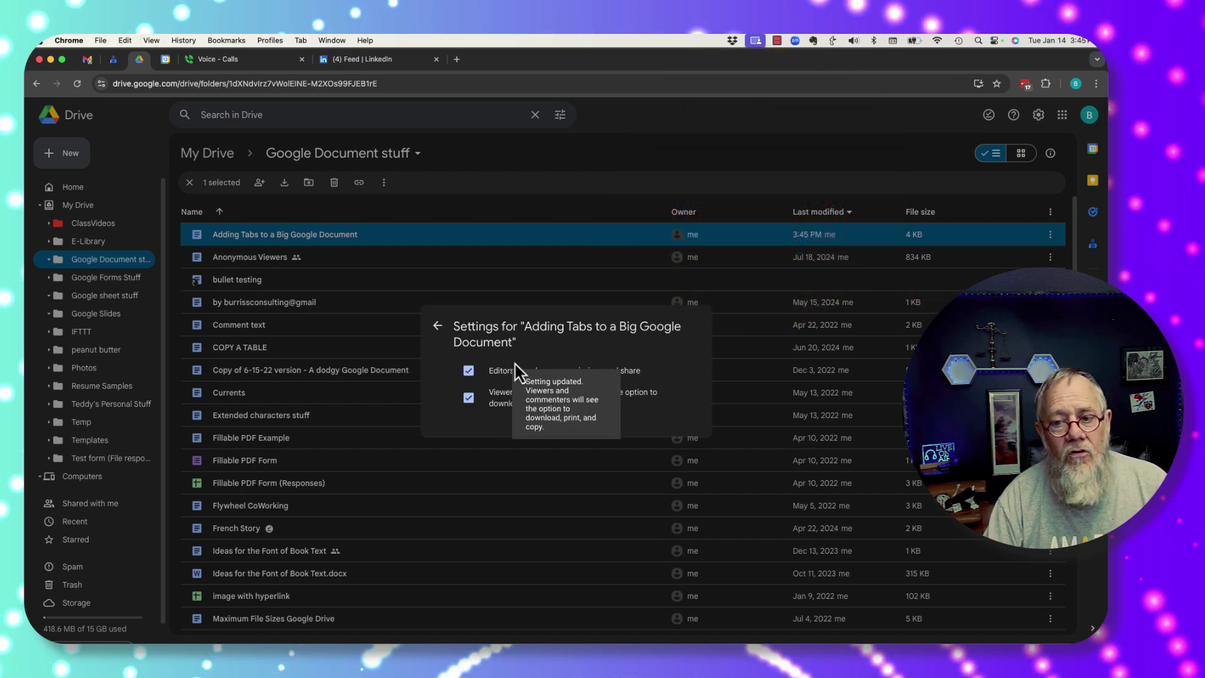
pyautogui.click(438, 327)
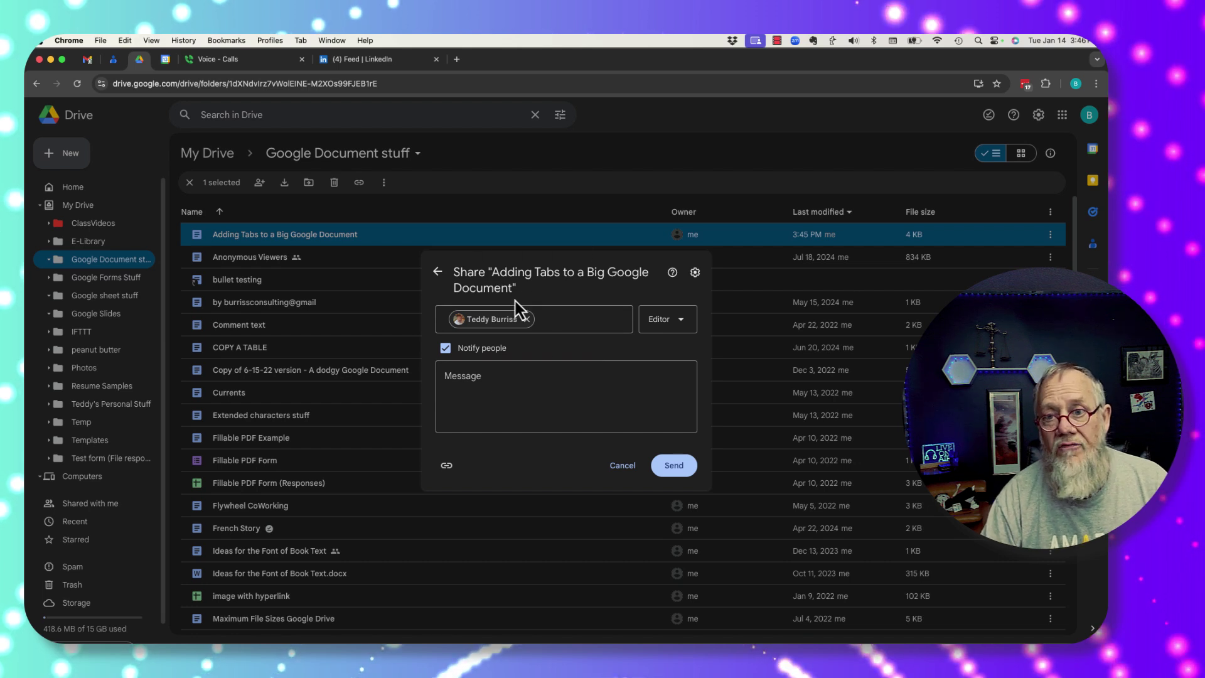
# Step: Send the contact an Editor invite with the message 'Hey here is the document.'
pyautogui.click(676, 330)
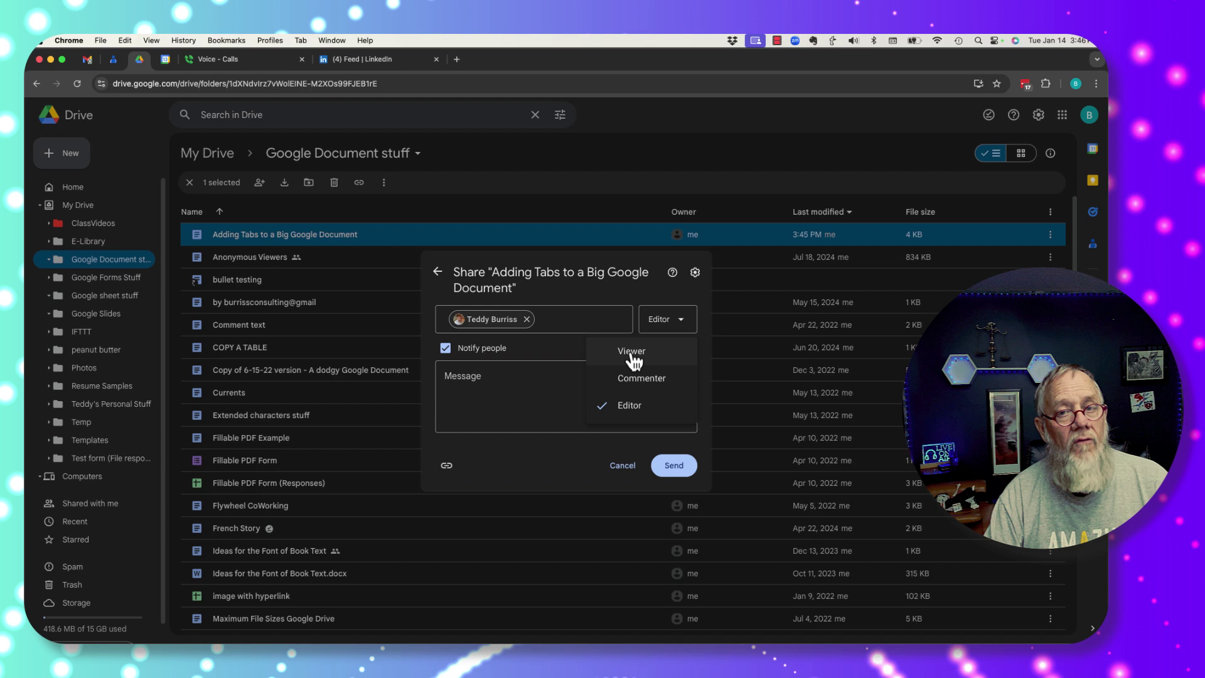
pyautogui.click(665, 323)
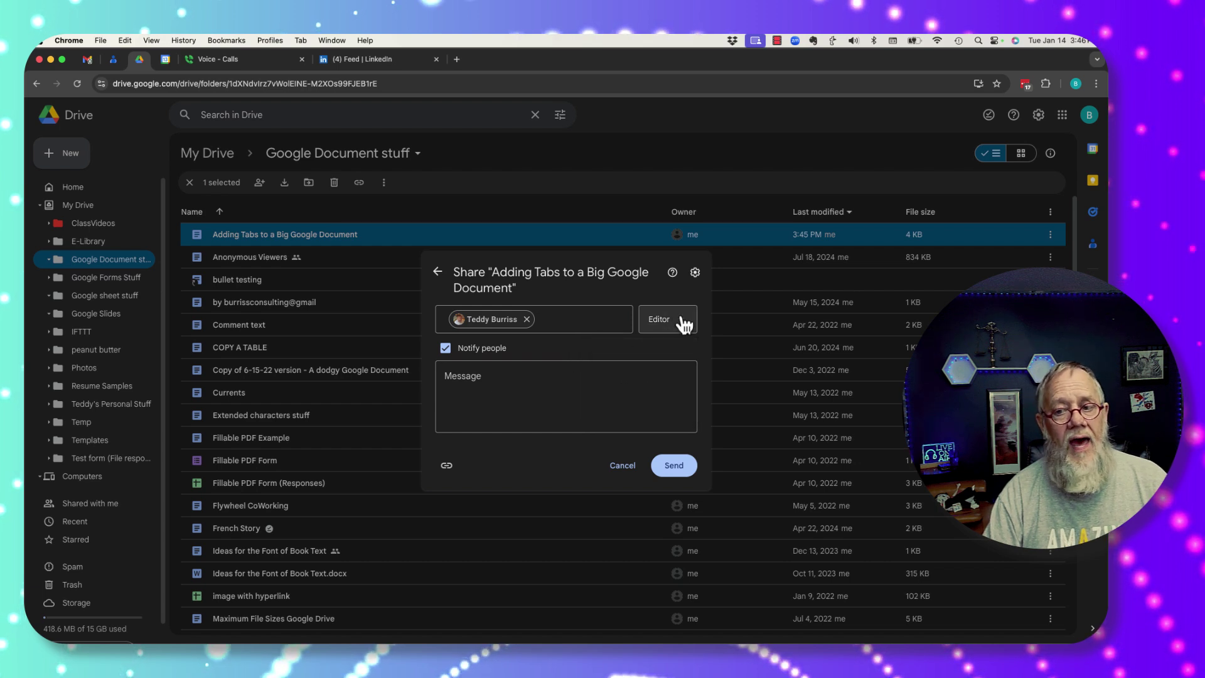
pyautogui.click(538, 404)
pyautogui.write('Hey here is')
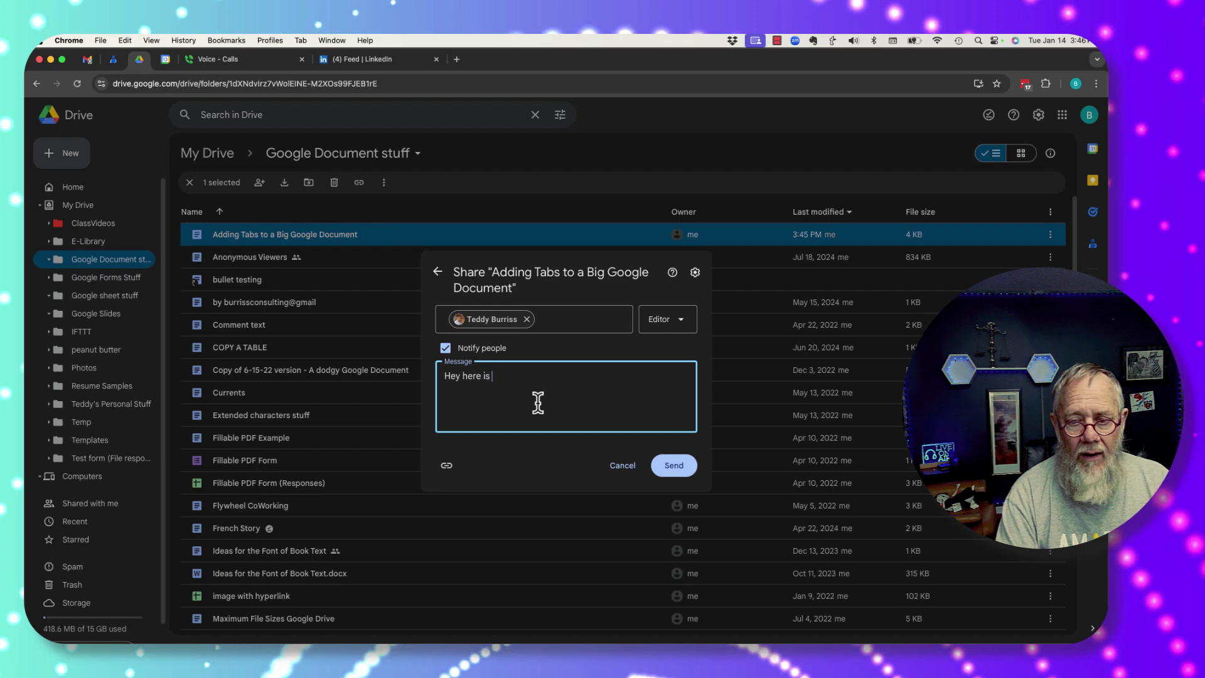
pyautogui.write(' the document.')
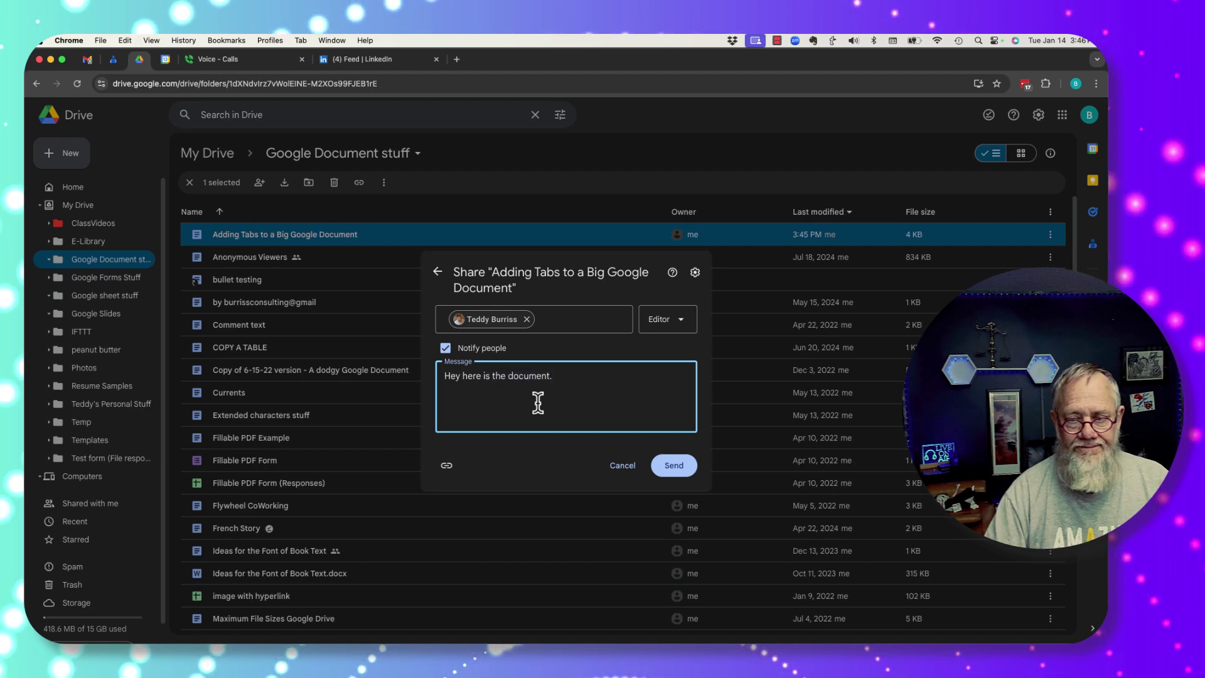
pyautogui.click(676, 469)
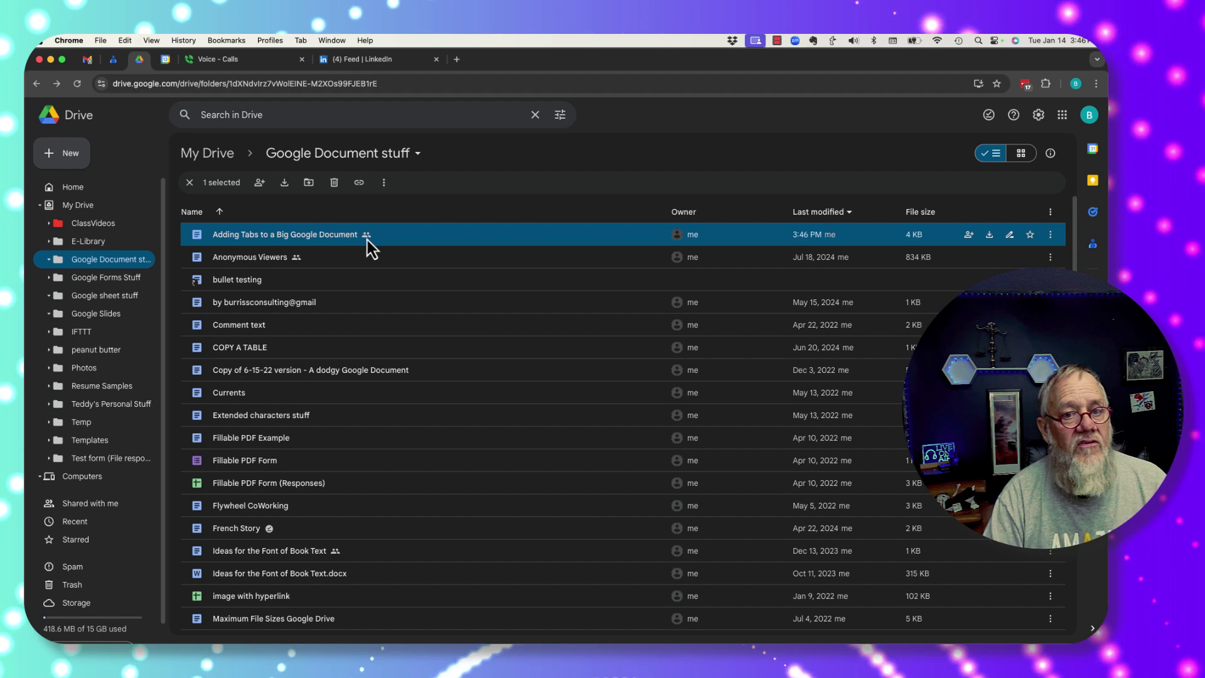
# Step: Remove the contact's Editor access in the Share dialog and save the change
pyautogui.click(260, 183)
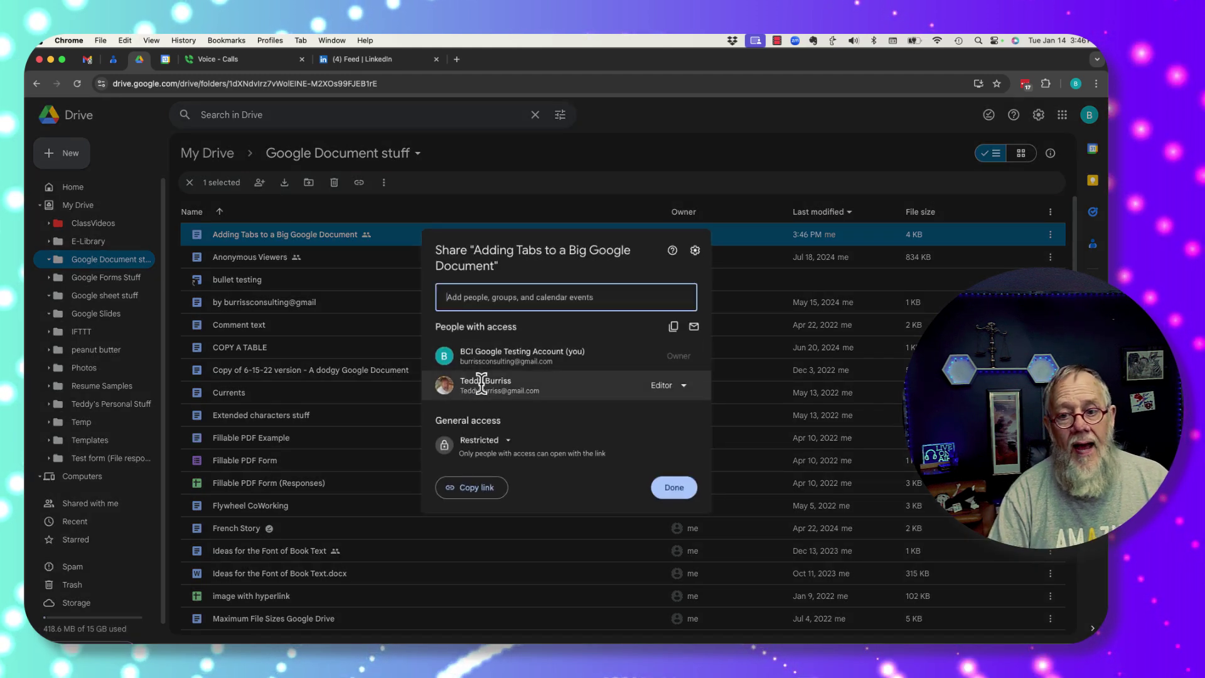
pyautogui.moveTo(478, 392)
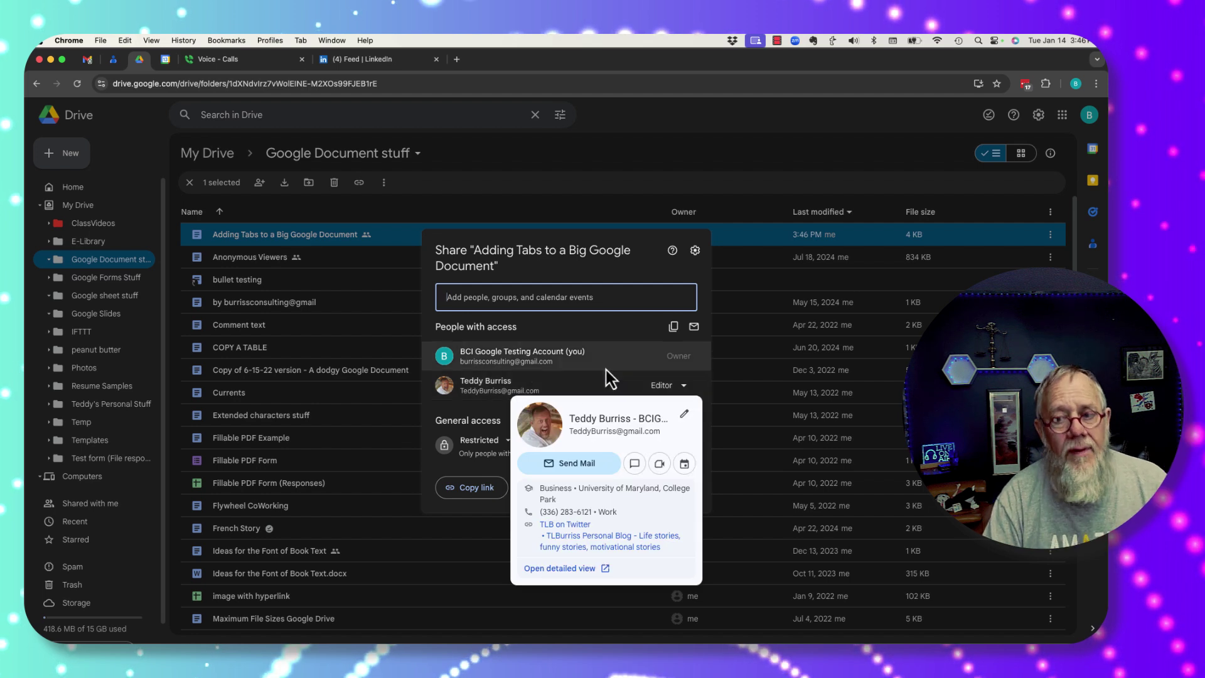
pyautogui.click(684, 386)
pyautogui.click(643, 533)
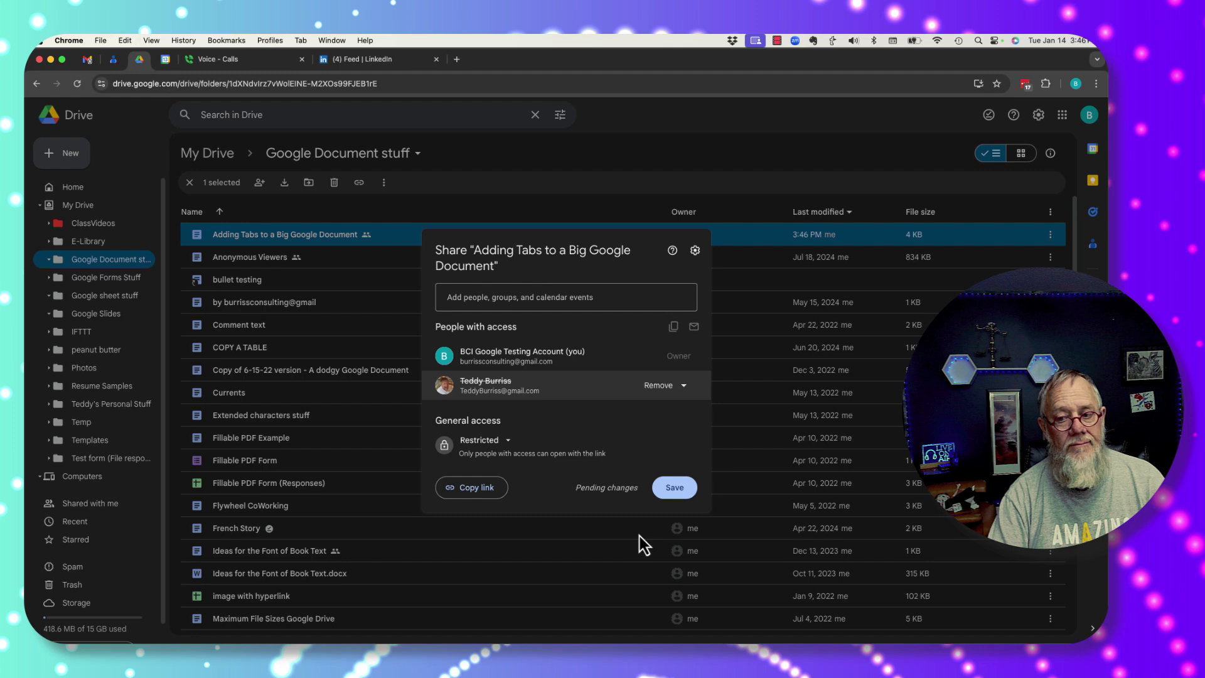
pyautogui.click(684, 495)
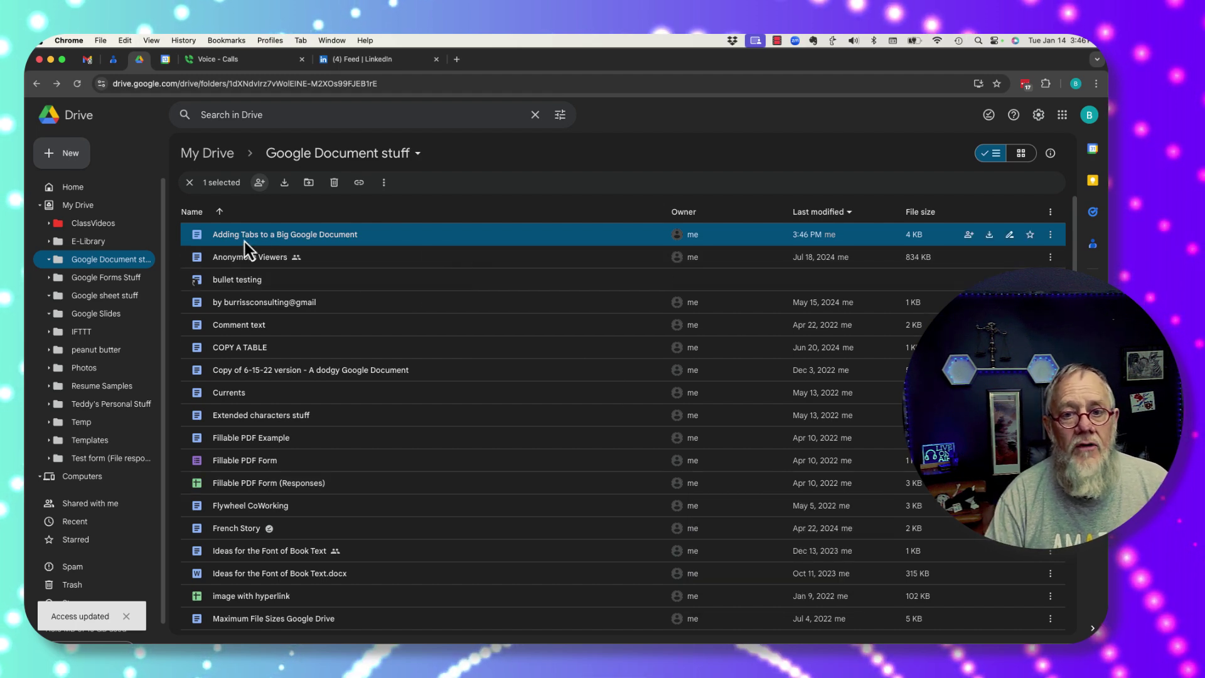
# Step: Change General access to Anyone with the link and copy the share link
pyautogui.click(259, 182)
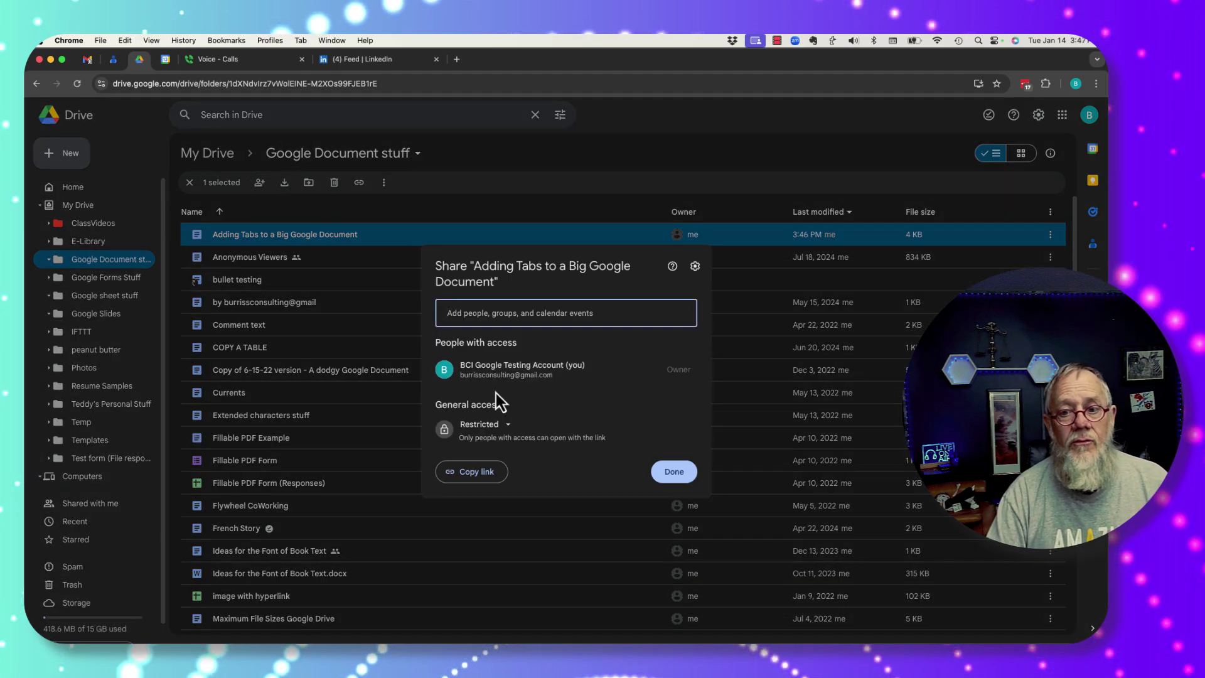
pyautogui.moveTo(432, 409); pyautogui.dragTo(520, 406)
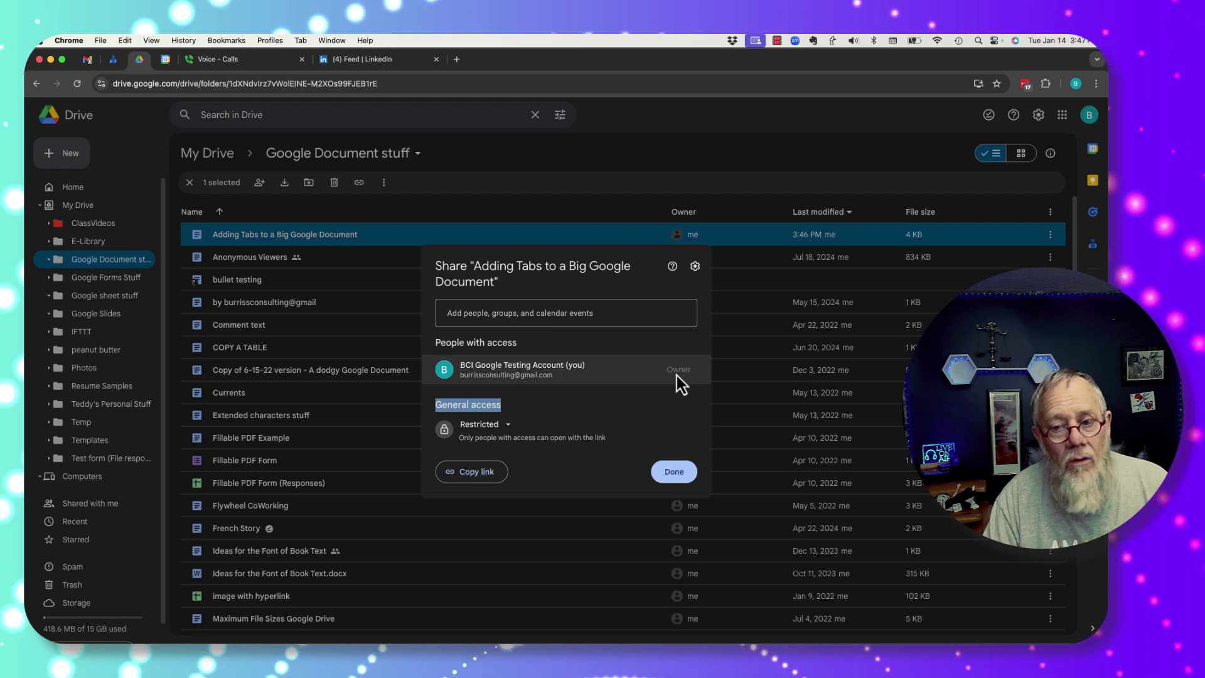
pyautogui.click(510, 427)
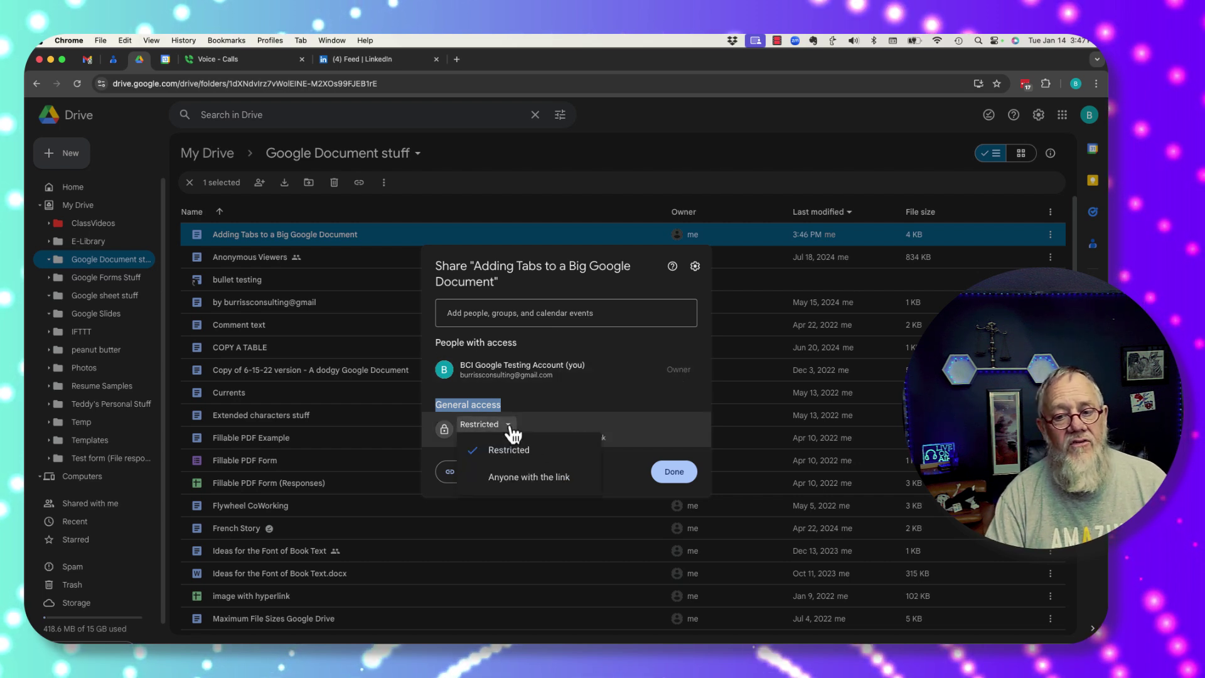
pyautogui.click(521, 478)
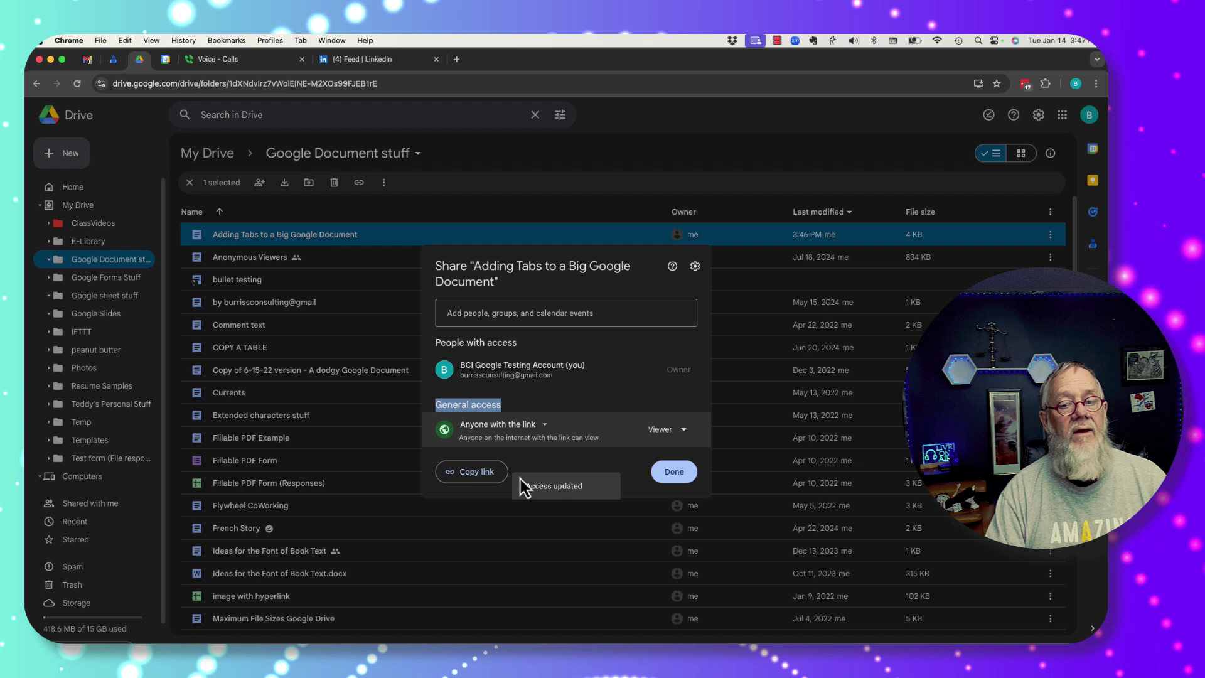
pyautogui.click(482, 478)
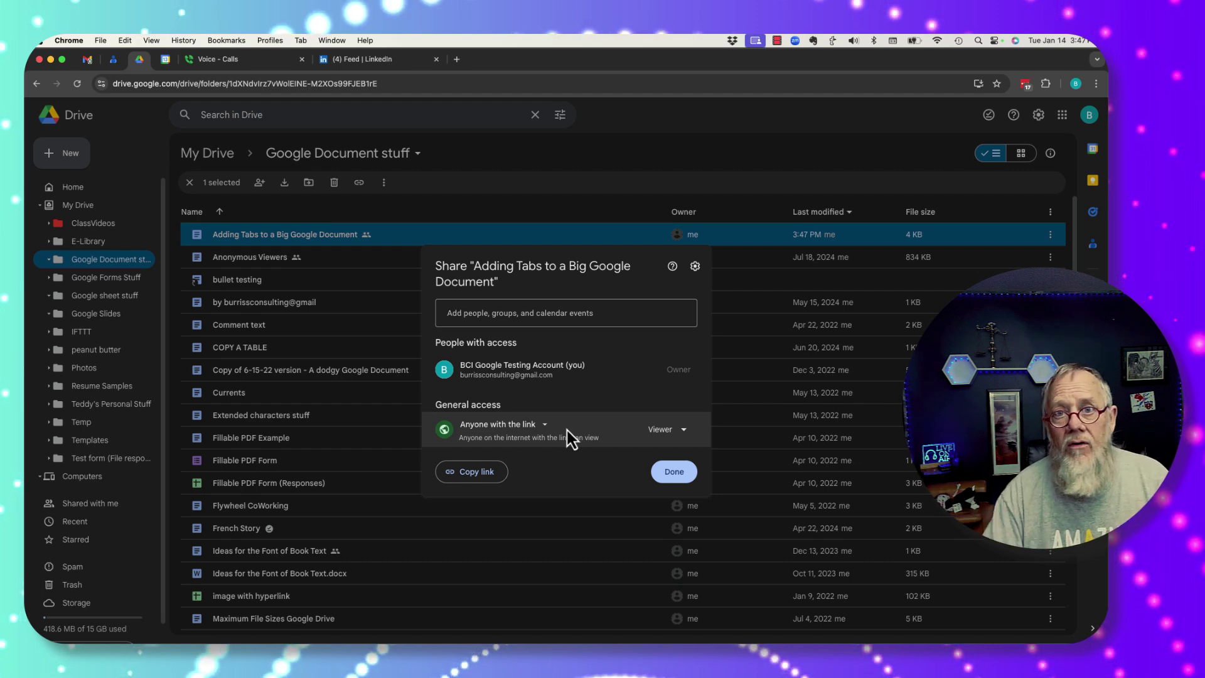
# Step: Cycle the link role through Editor and Commenter to Viewer, copy the link, and open an Incognito window
pyautogui.click(667, 436)
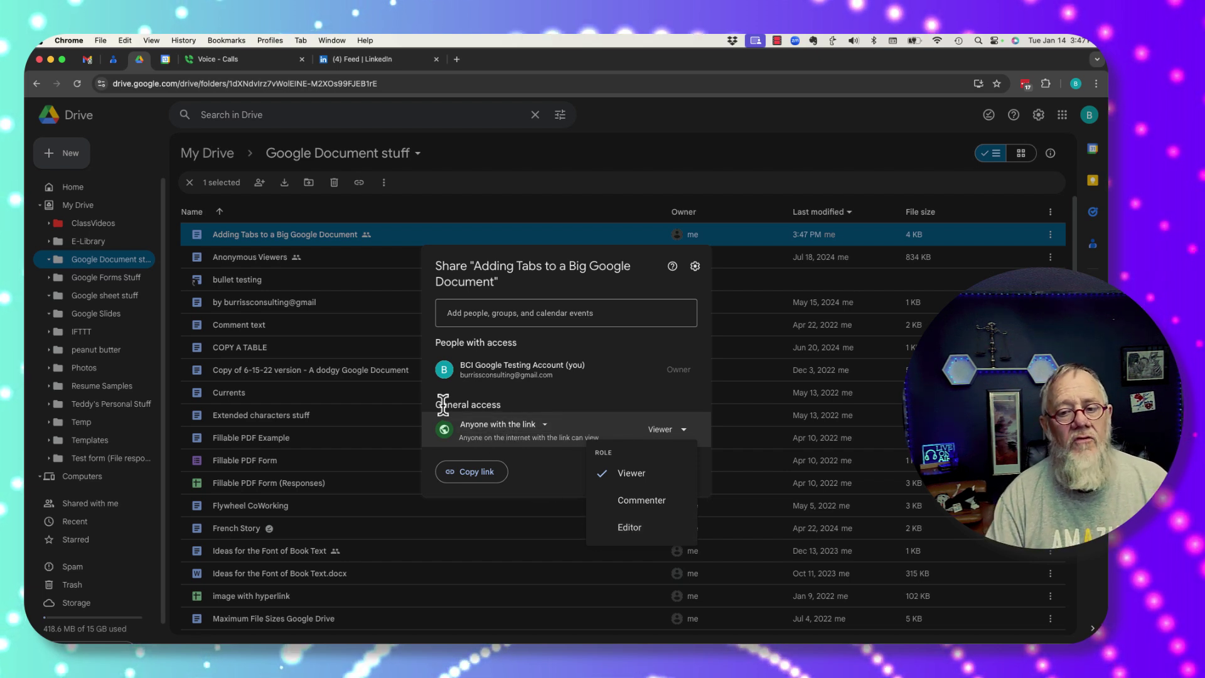
pyautogui.click(639, 529)
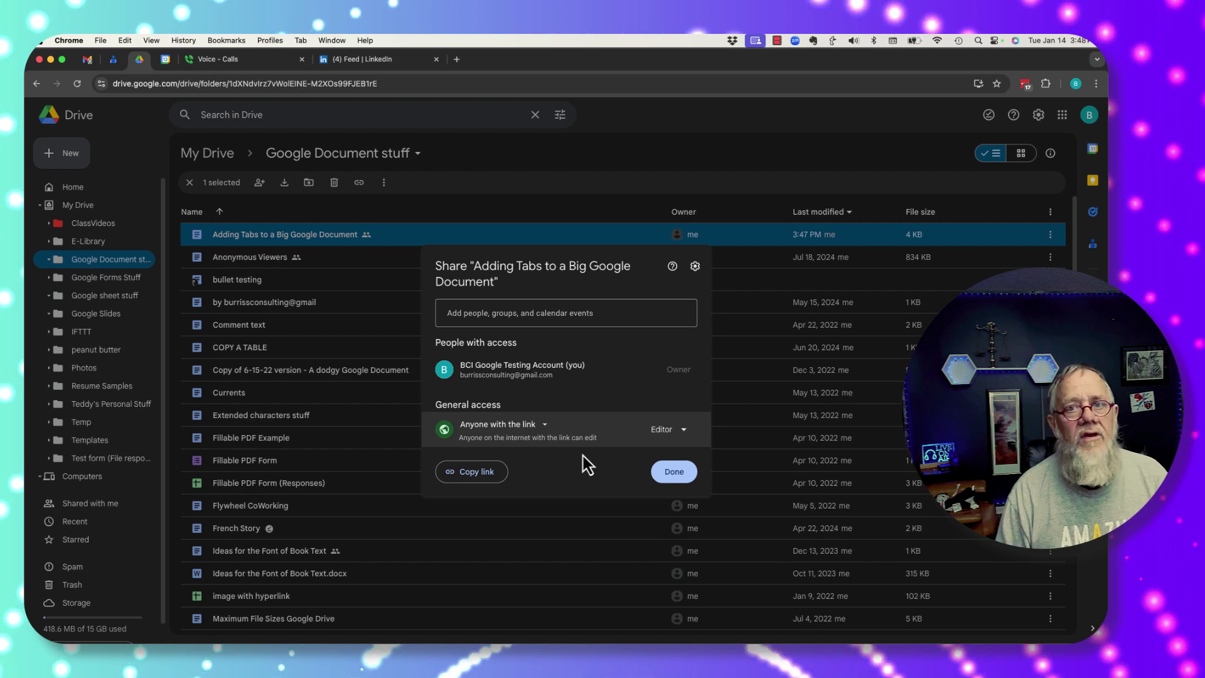
pyautogui.click(672, 430)
pyautogui.click(651, 500)
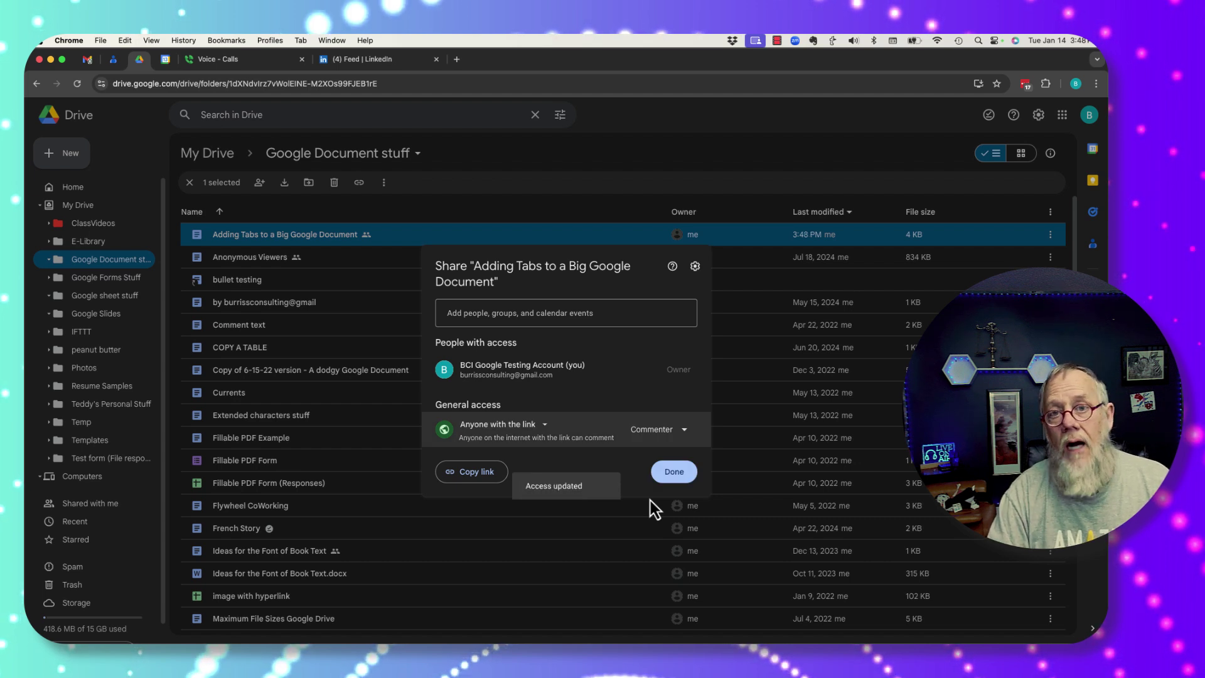
pyautogui.click(683, 431)
pyautogui.click(632, 475)
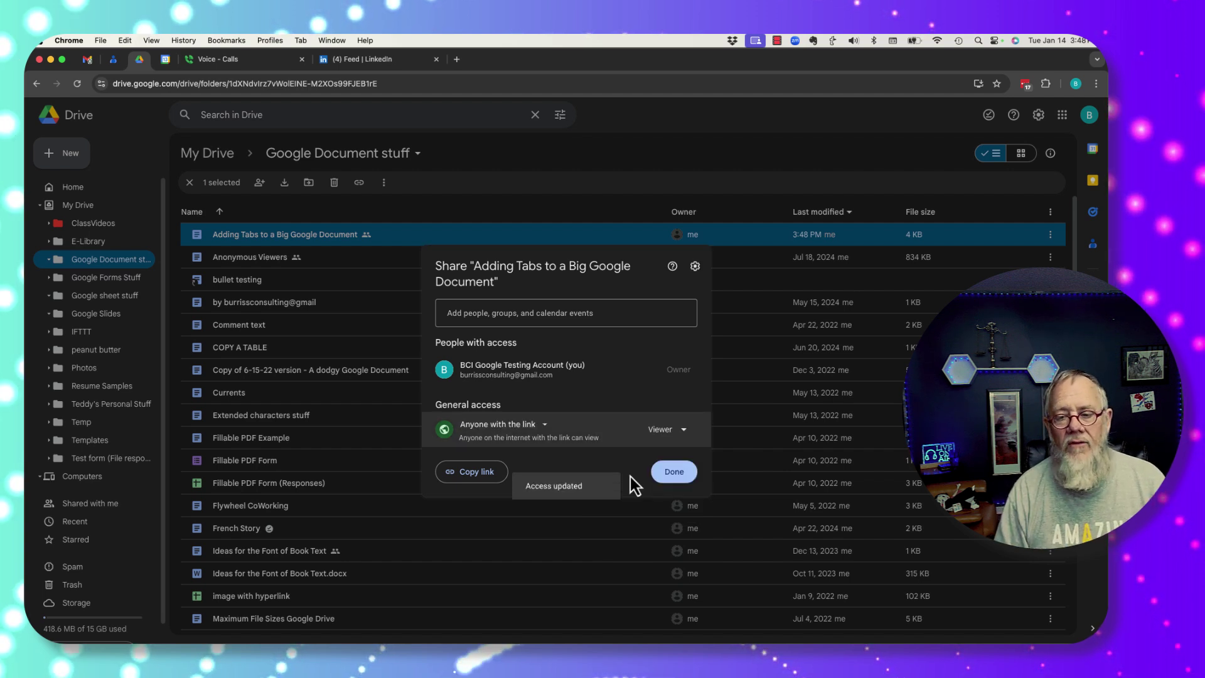
pyautogui.click(471, 471)
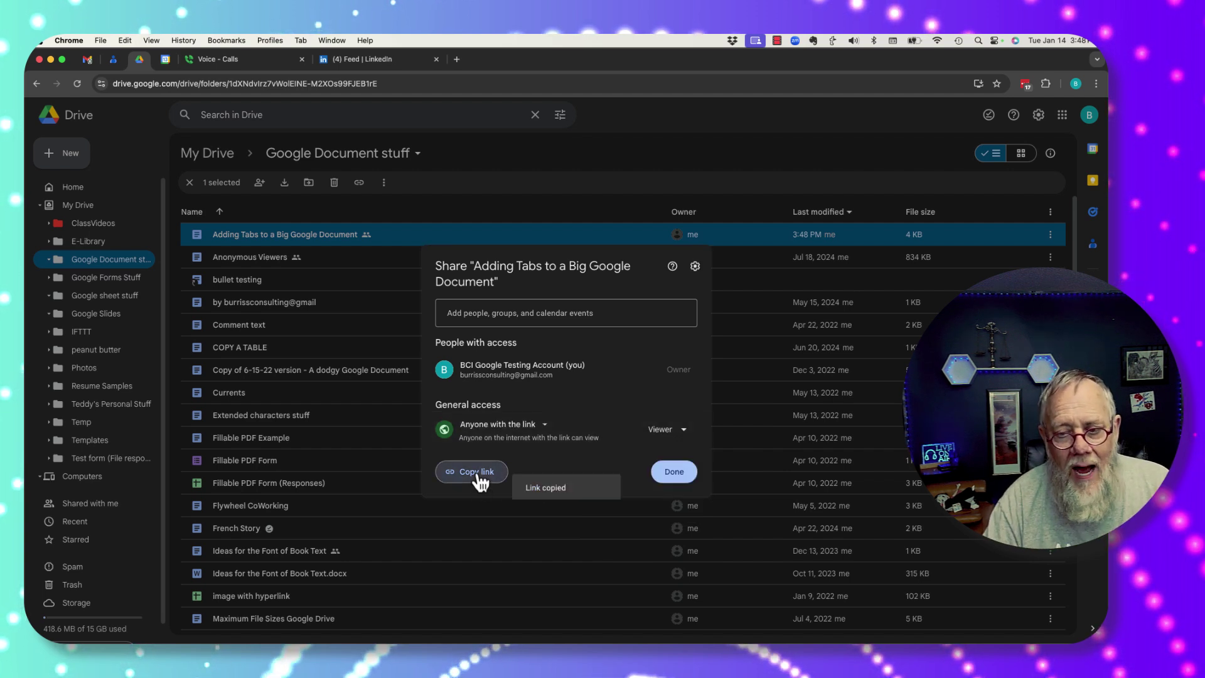
pyautogui.click(100, 41)
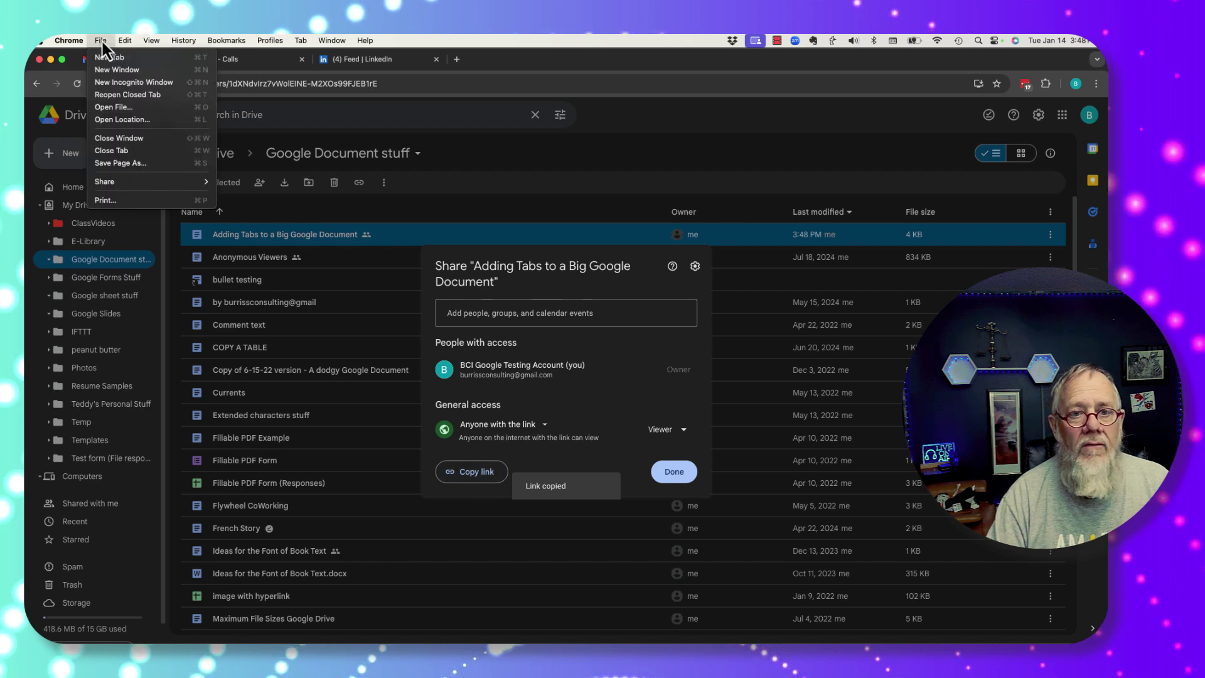
pyautogui.click(156, 85)
# Step: Load the pasted link in the maximized Incognito window and confirm the text can't be edited
pyautogui.press('super+v')
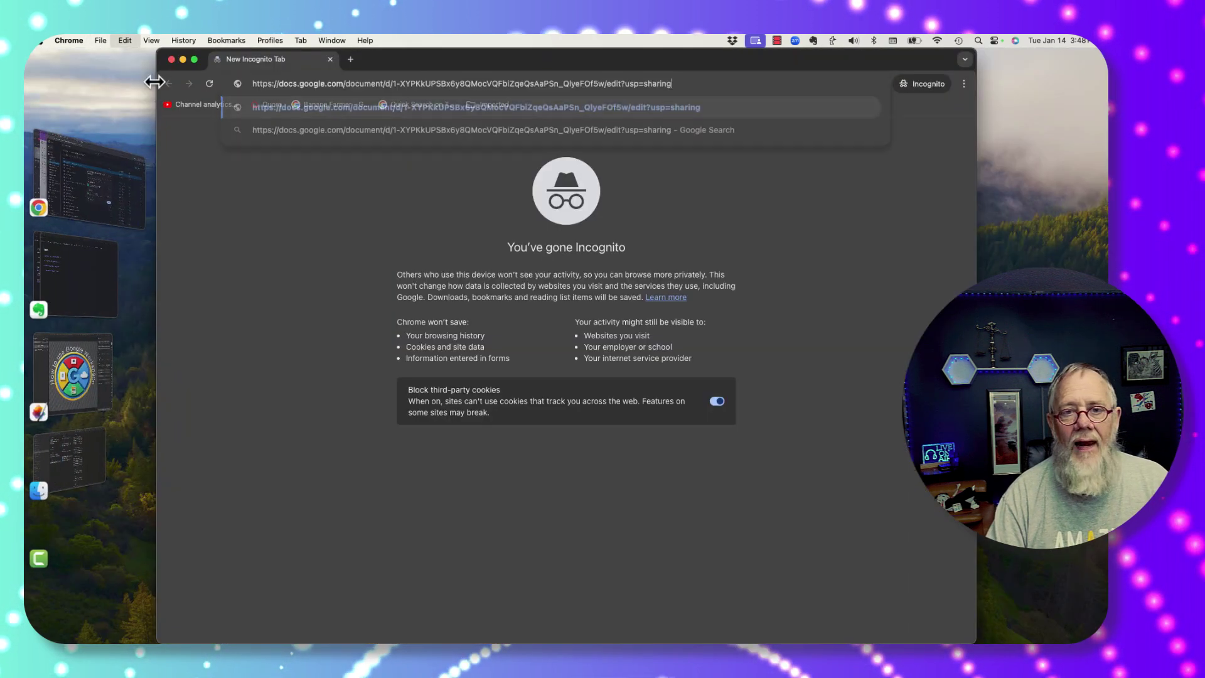
pyautogui.press('Return')
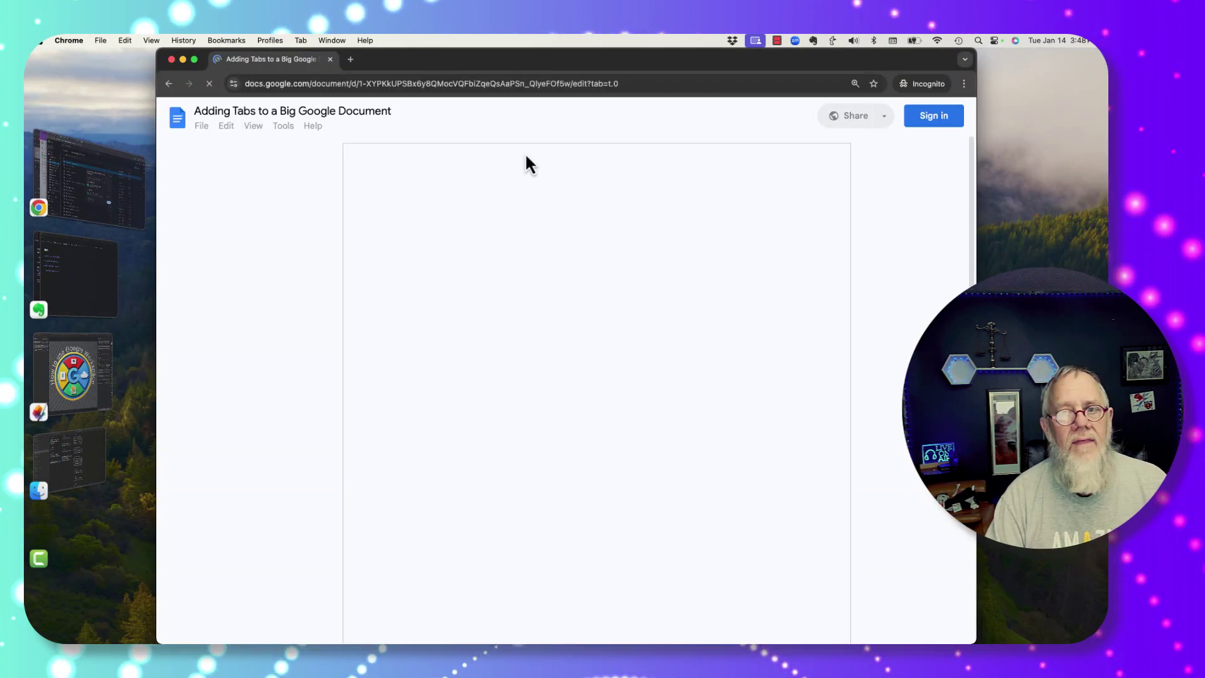
pyautogui.doubleClick(726, 73)
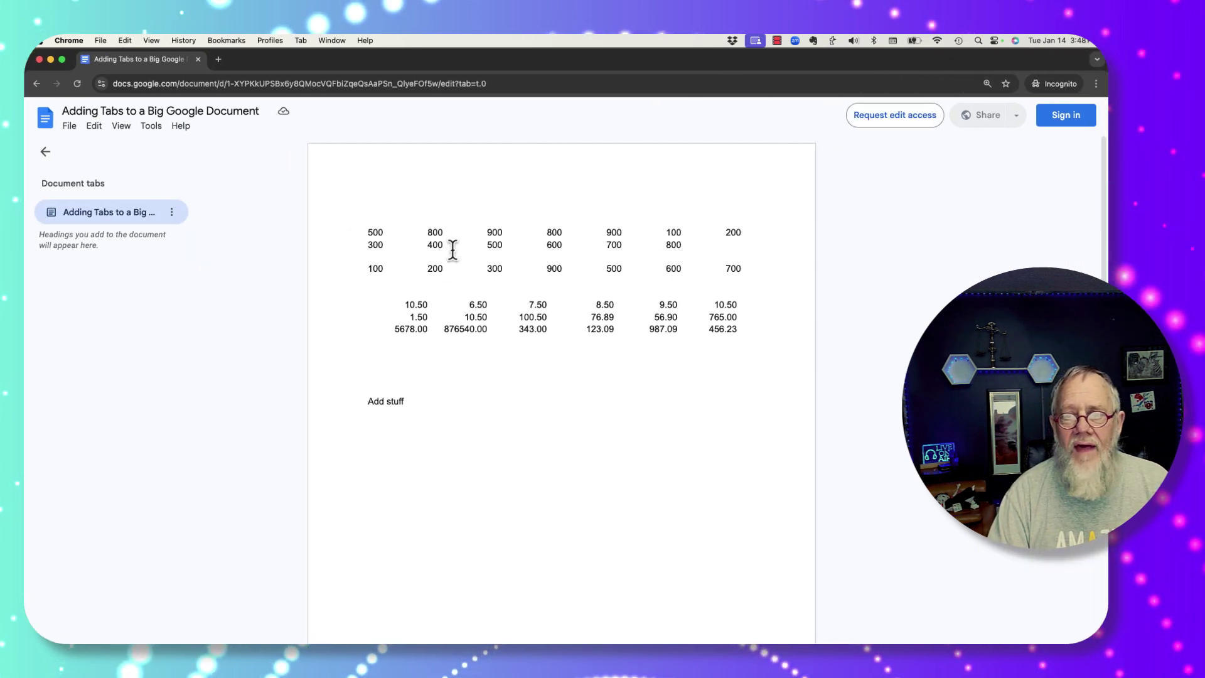
pyautogui.doubleClick(436, 232)
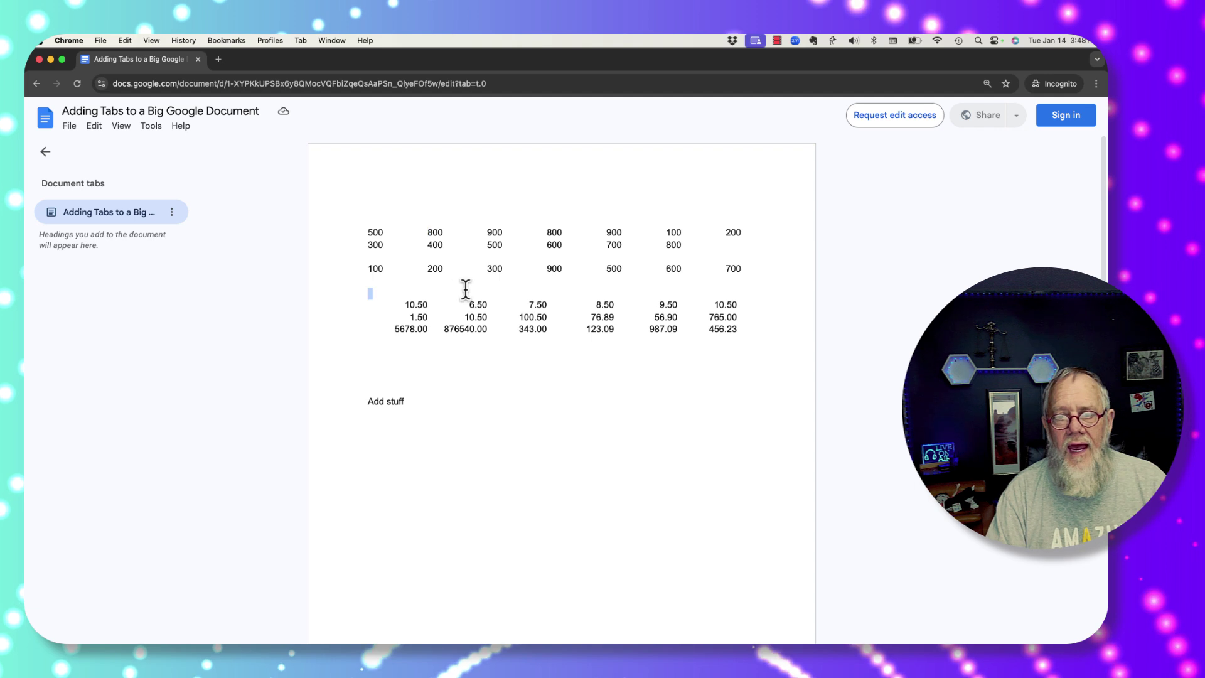
pyautogui.tripleClick(476, 306)
pyautogui.click(507, 333)
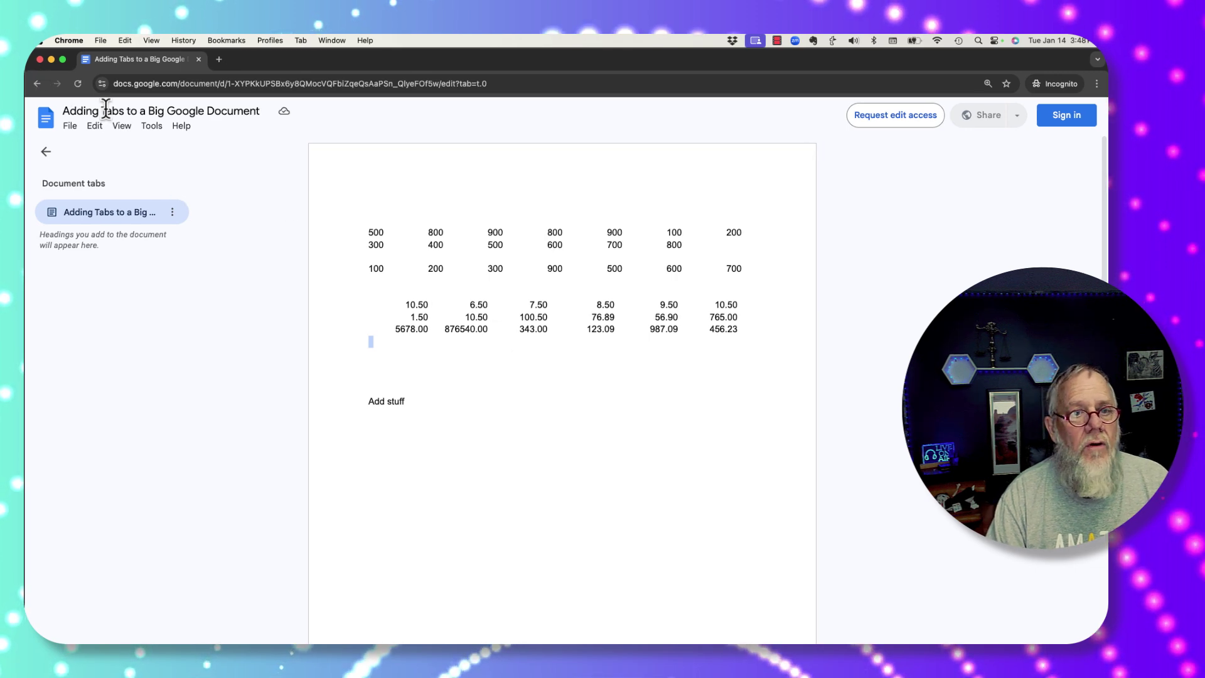
# Step: Give anyone with the link Editor access, copy the link, and open a new Incognito window
pyautogui.click(39, 60)
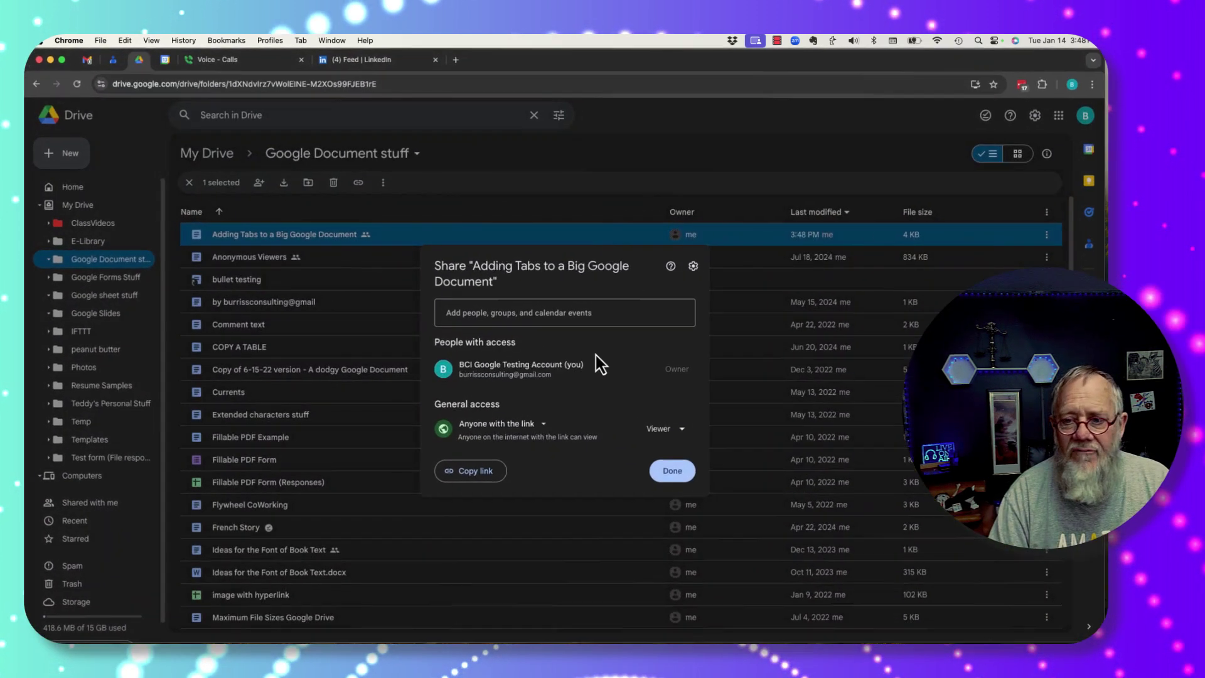
pyautogui.click(682, 430)
pyautogui.click(628, 528)
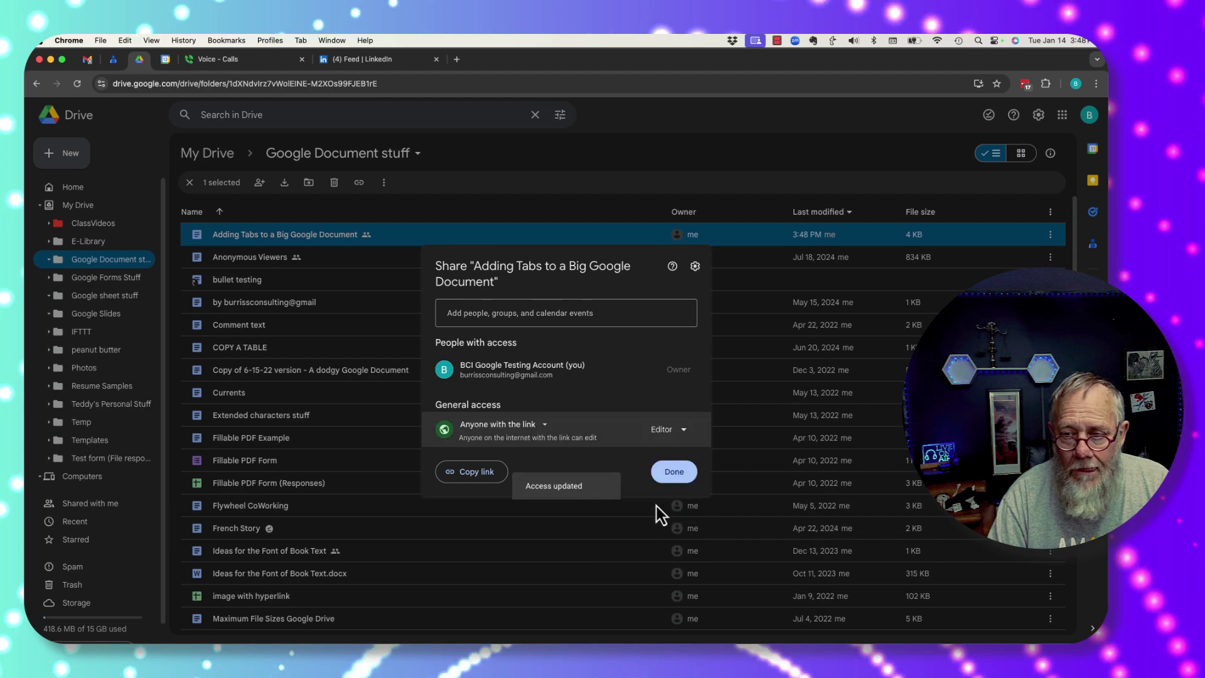
pyautogui.click(467, 473)
pyautogui.click(674, 471)
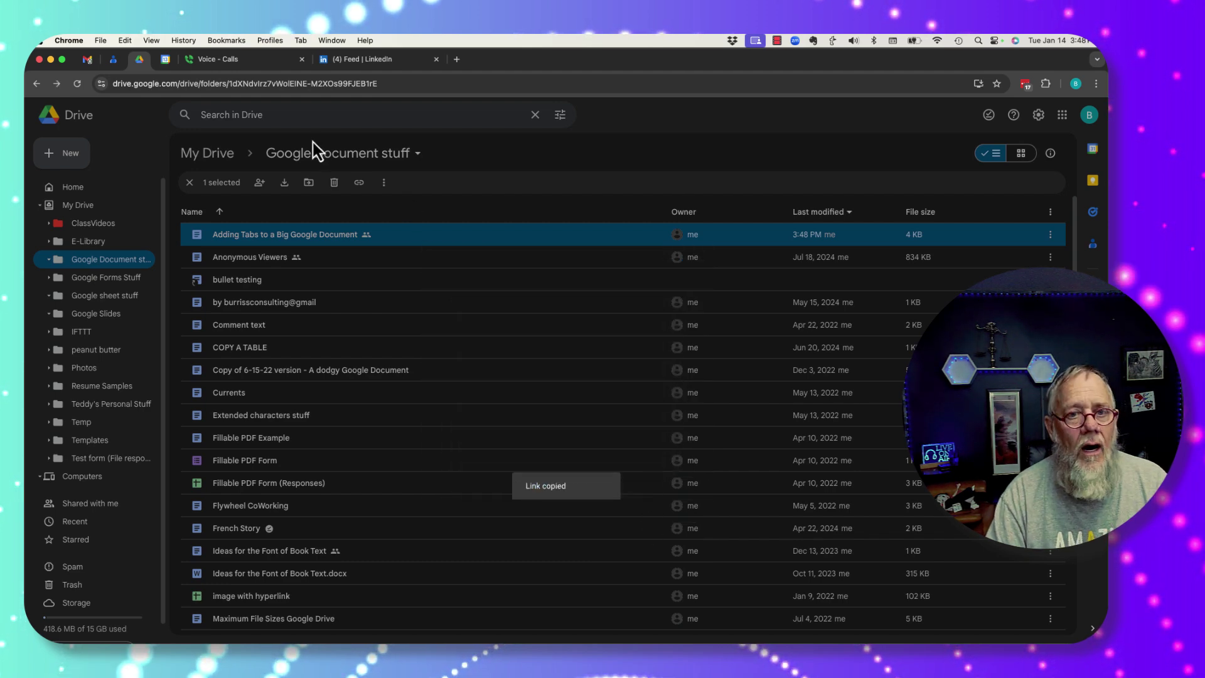
pyautogui.click(105, 43)
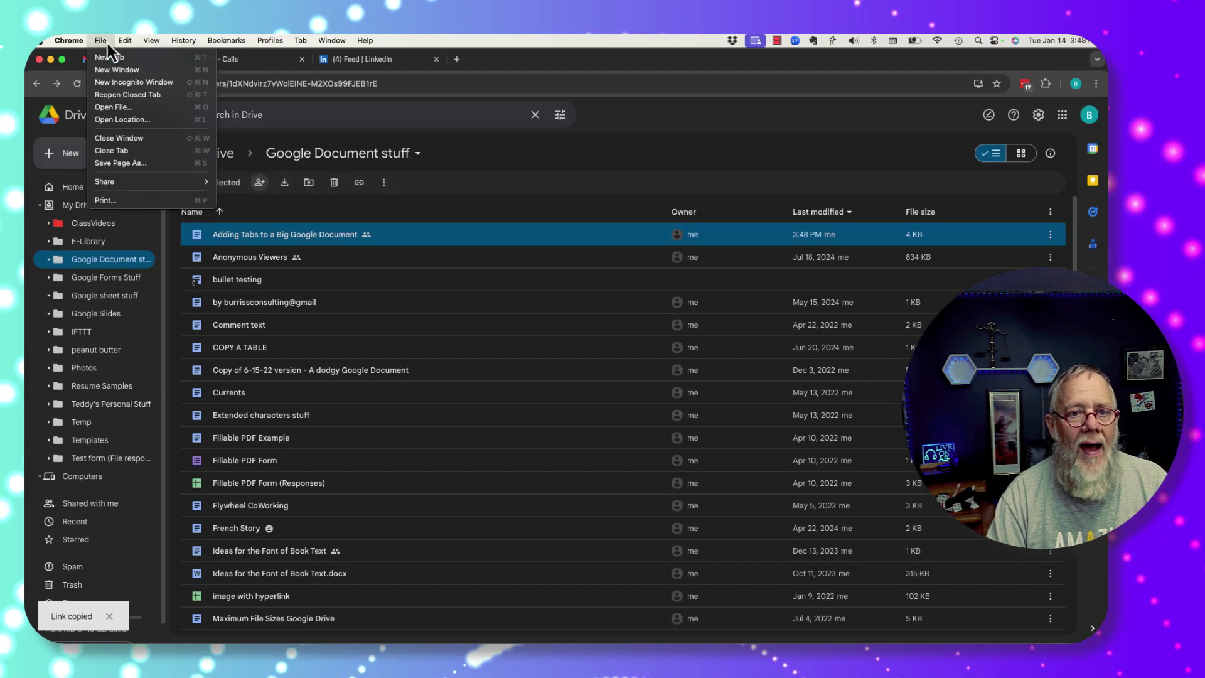
pyautogui.click(139, 83)
# Step: Load the copied document link in the maximized Incognito window
pyautogui.press('super+v')
pyautogui.press('Return')
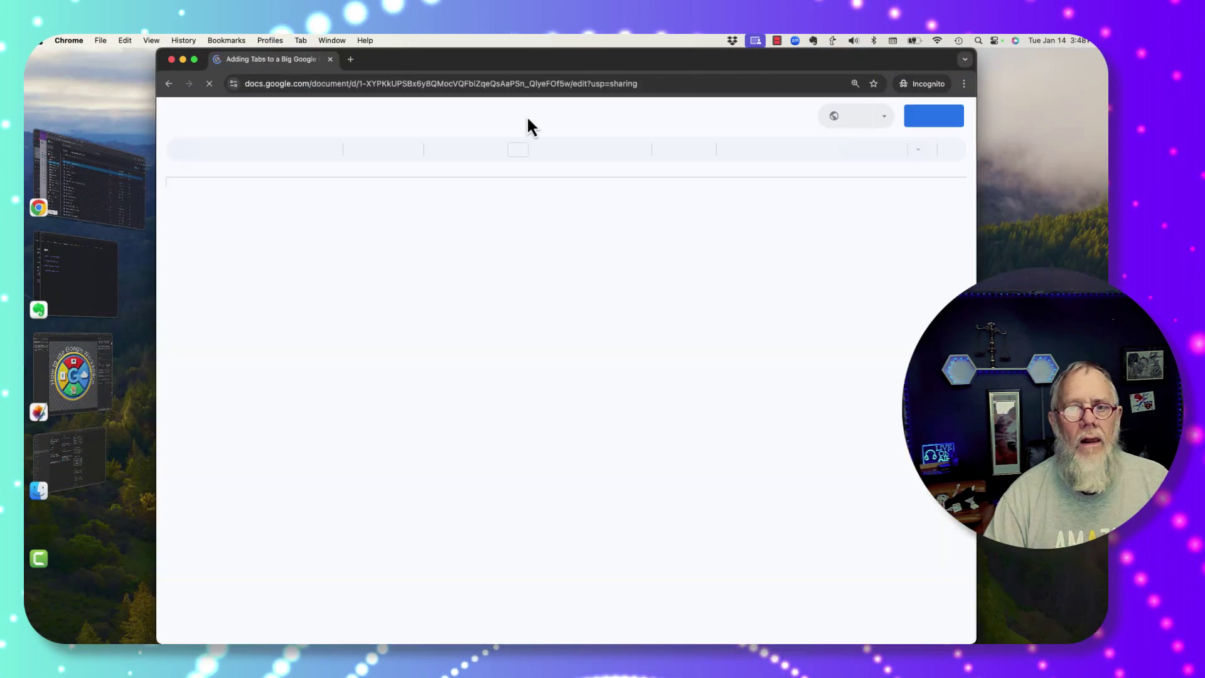
pyautogui.doubleClick(590, 63)
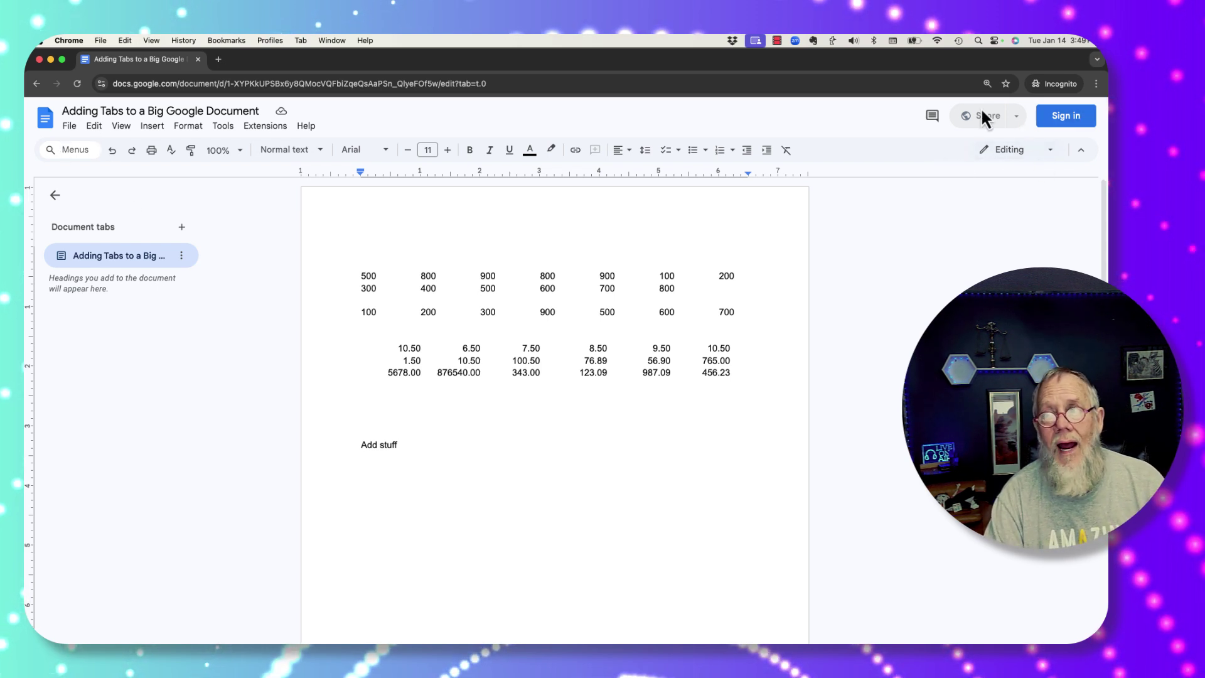
# Step: Add a Lorem ipsum paragraph under 'Add stuff', change 876540.00 to 86540.00, then close the window
pyautogui.click(420, 444)
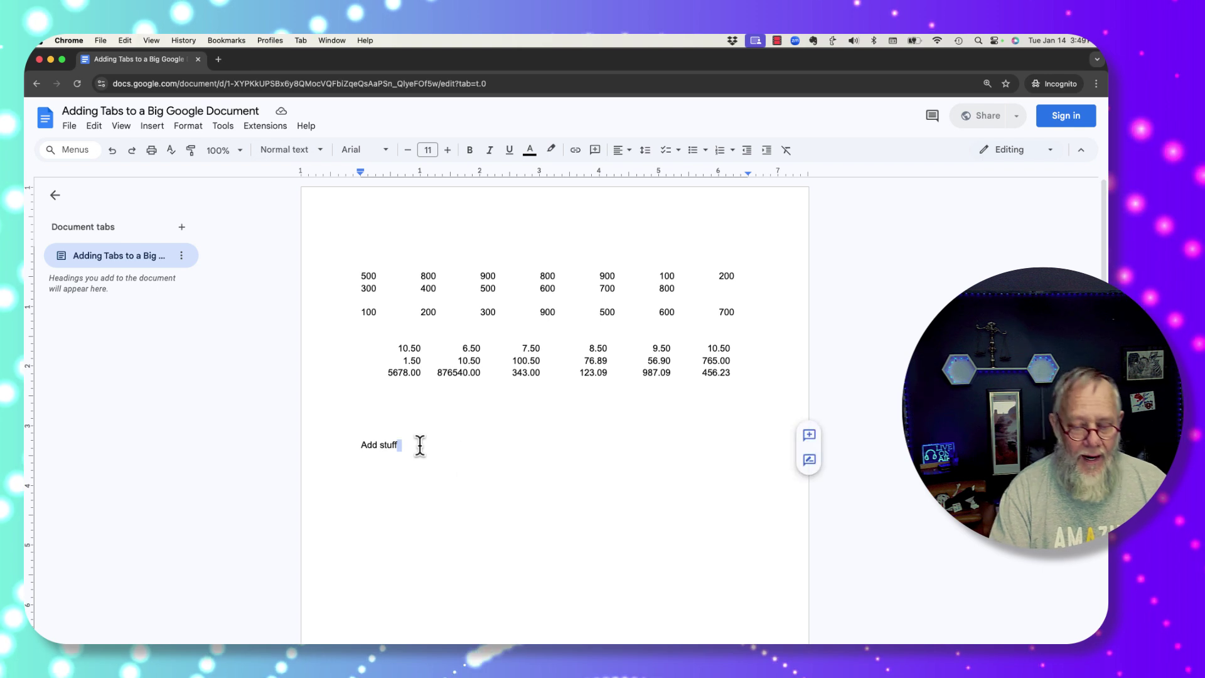
pyautogui.press('Return')
pyautogui.write(';fil;')
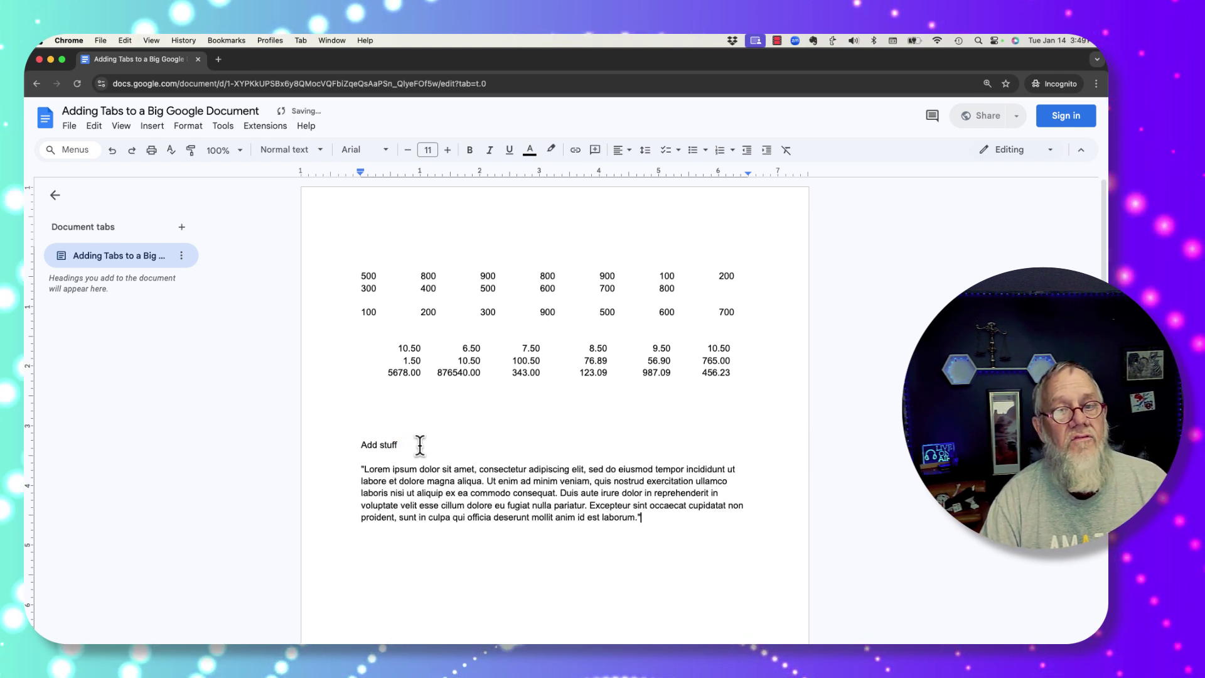
pyautogui.click(452, 372)
pyautogui.press('BackSpace')
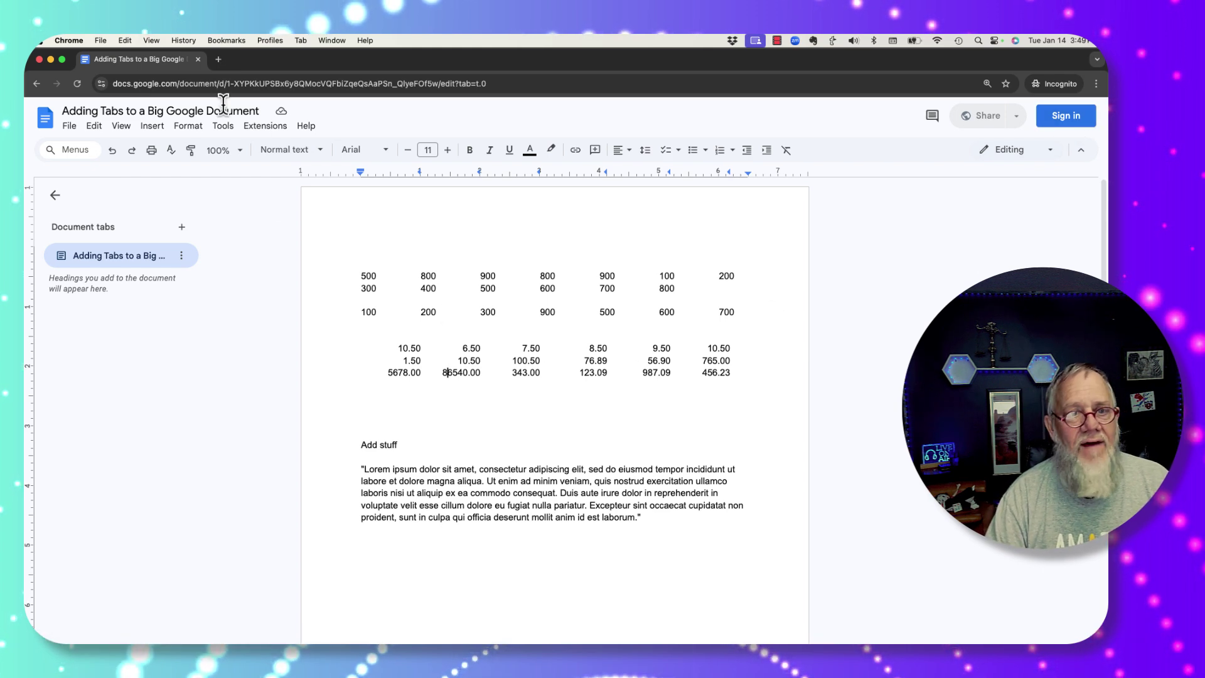
pyautogui.click(39, 60)
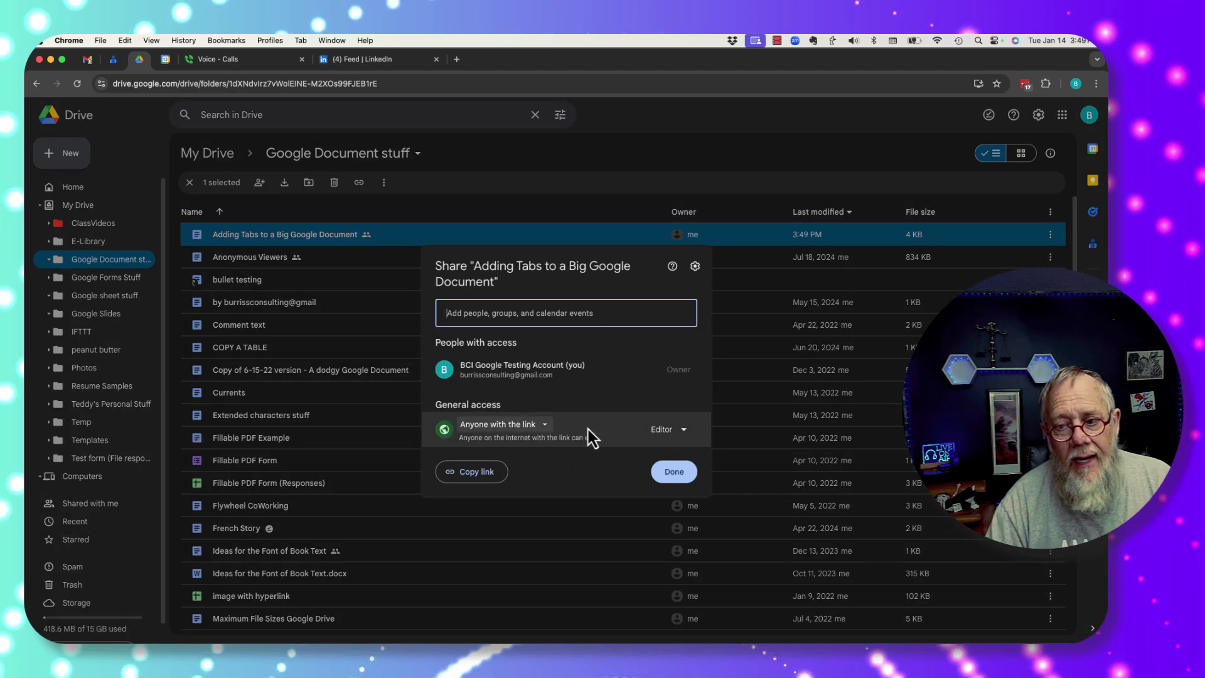
# Step: Set the link role to Viewer, switch General access to Restricted, and close the dialog
pyautogui.click(661, 431)
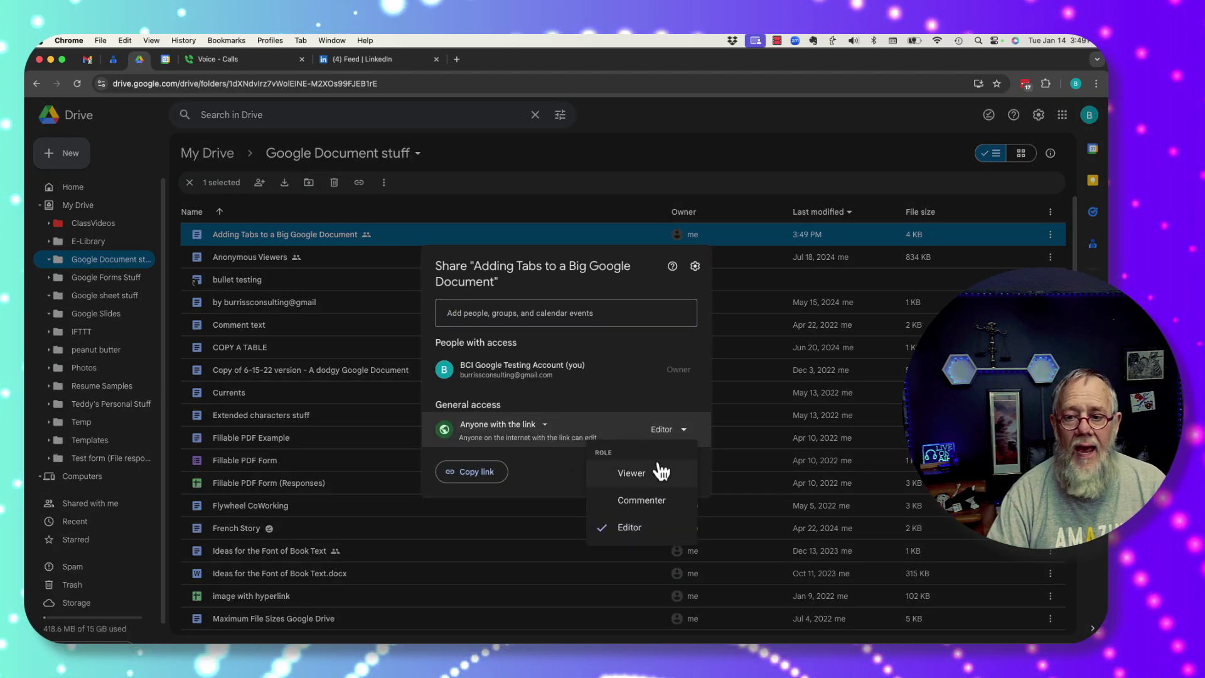
pyautogui.click(642, 475)
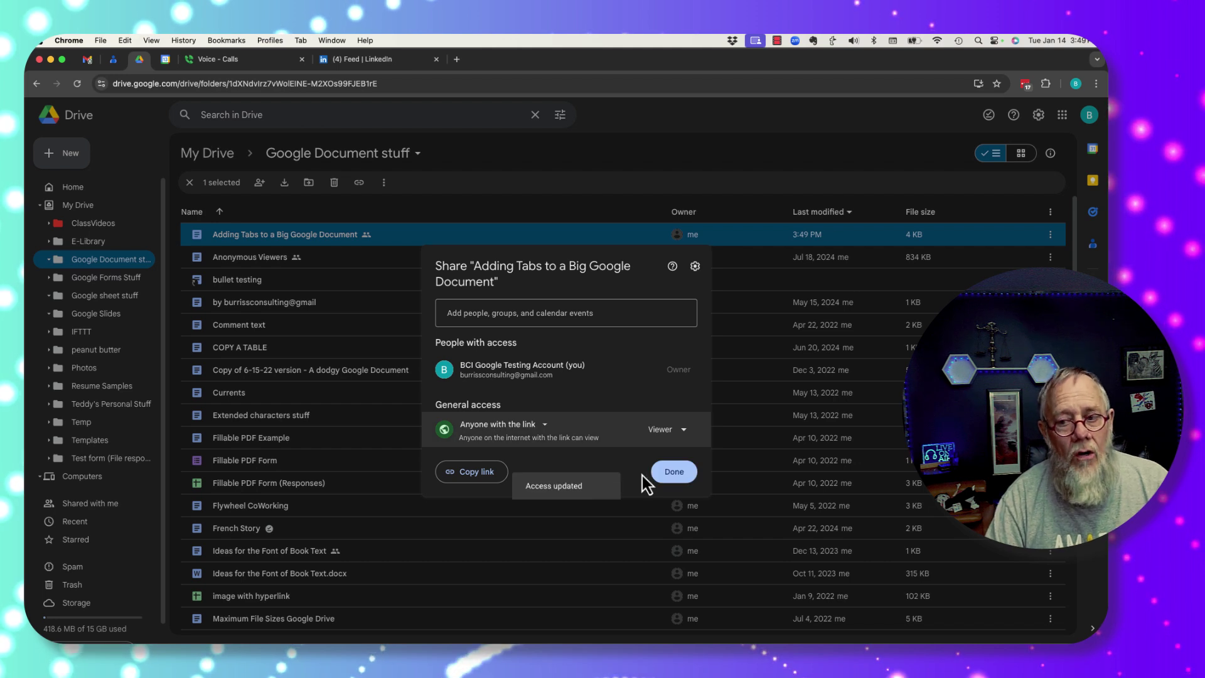
pyautogui.click(485, 430)
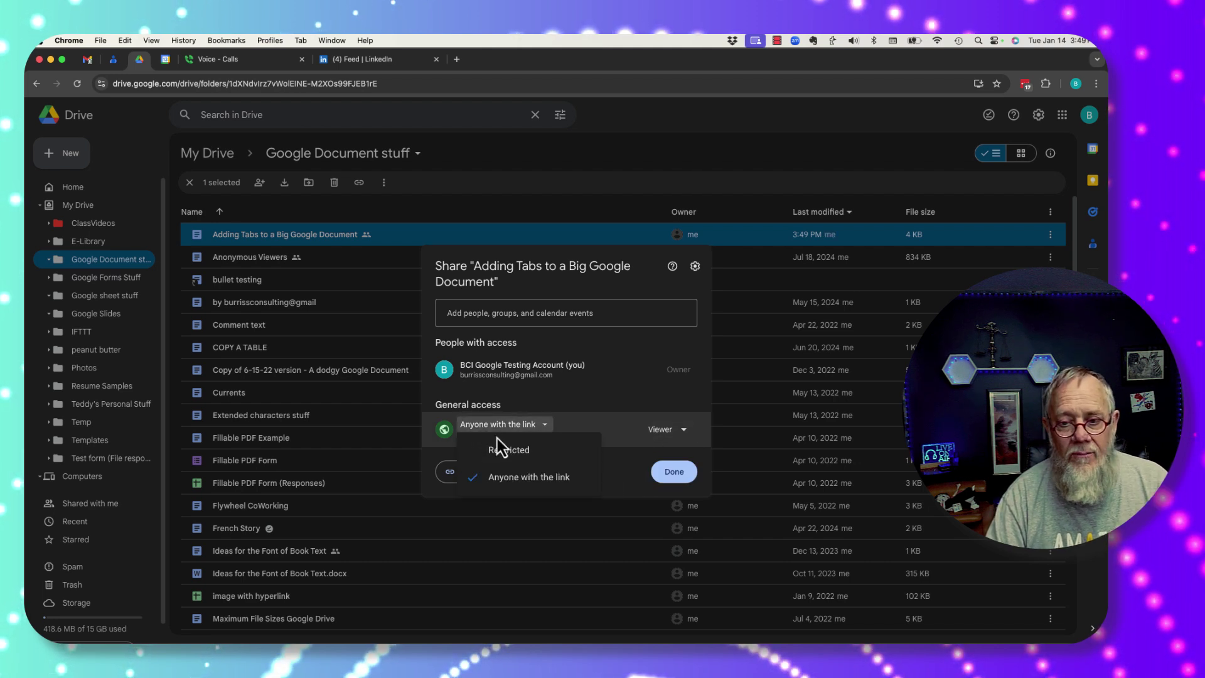
pyautogui.click(500, 454)
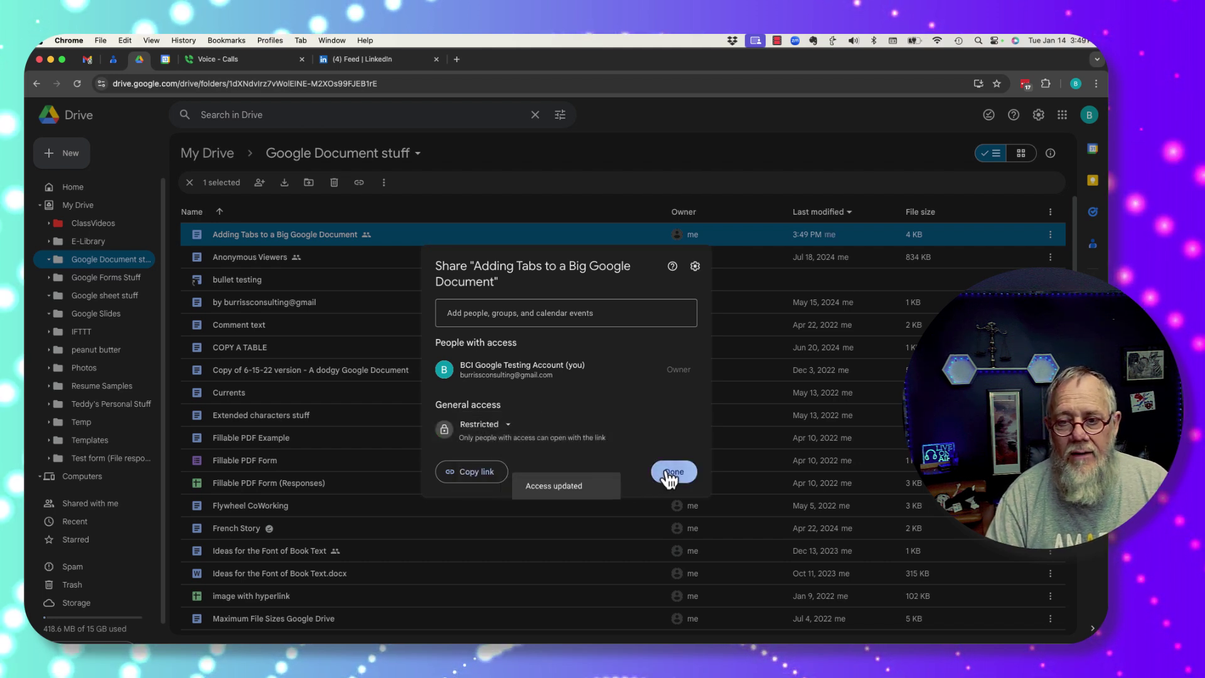
pyautogui.click(670, 475)
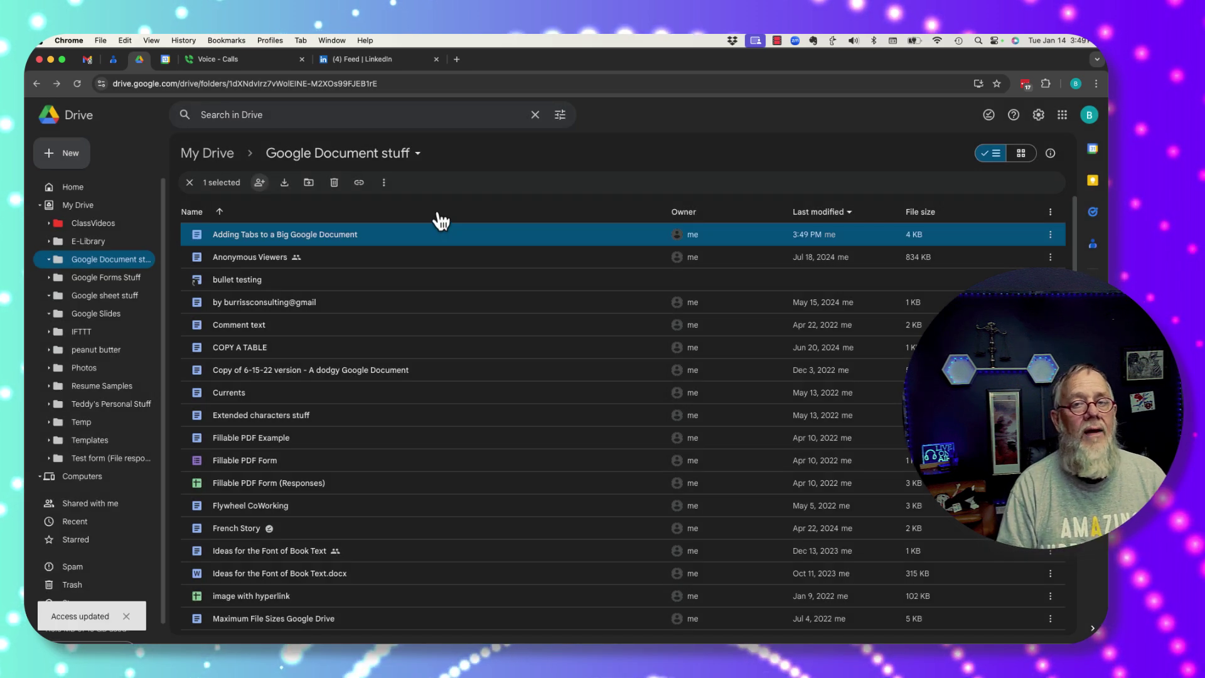
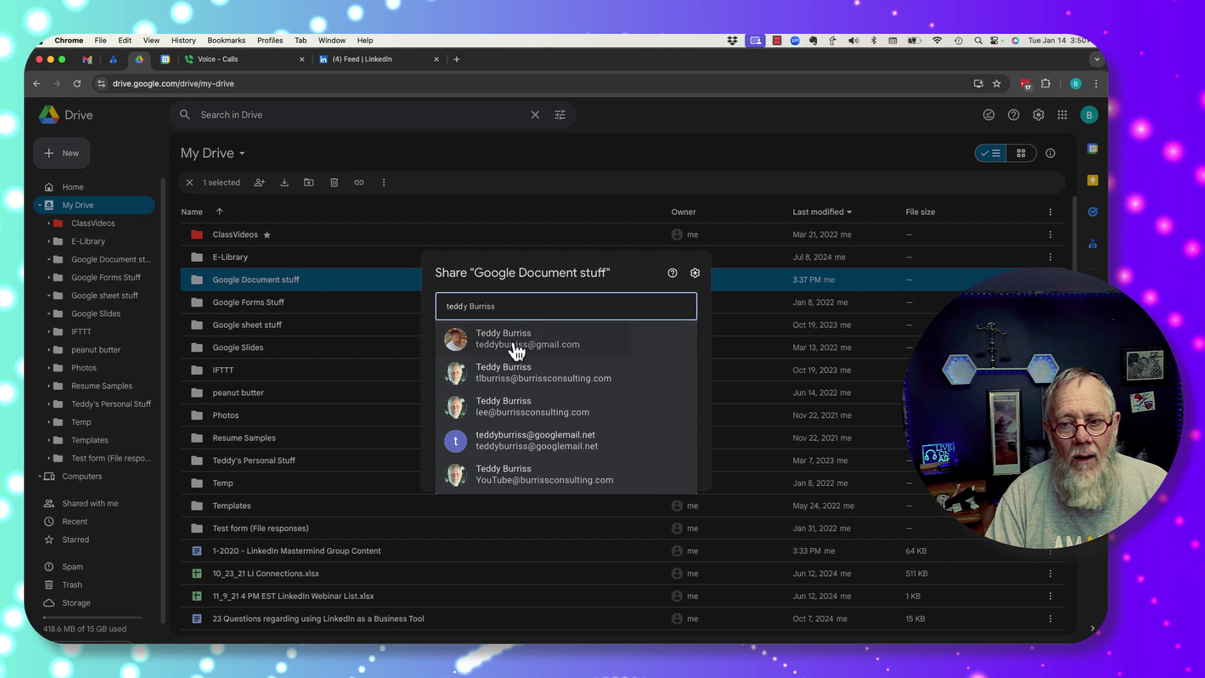
# Step: Share the folder with the suggested contact as Editor with message 'here', then switch to the recipient's profile
pyautogui.click(513, 343)
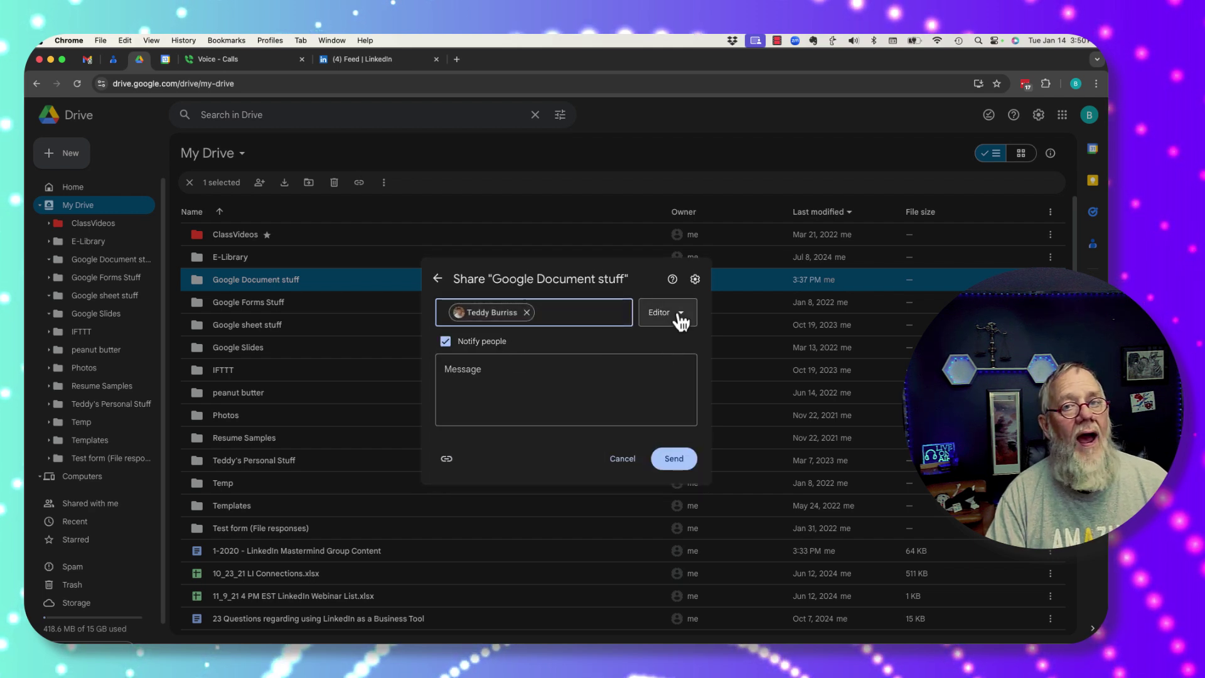
pyautogui.click(529, 393)
pyautogui.write('here')
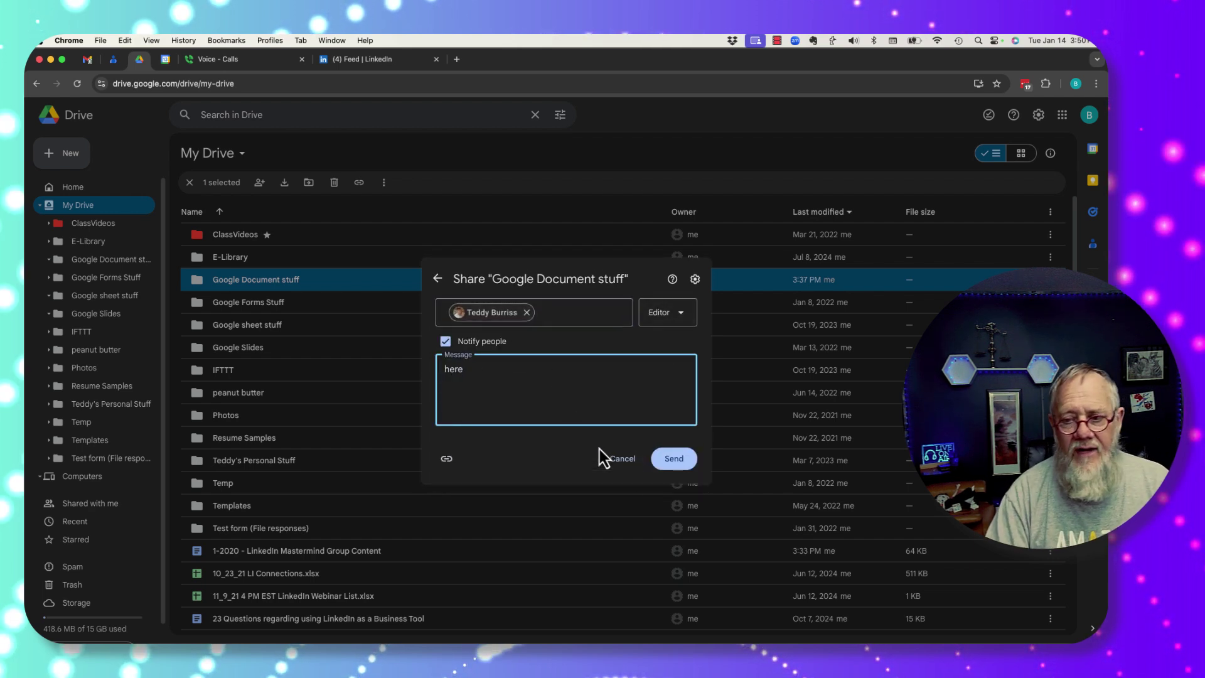
pyautogui.click(674, 459)
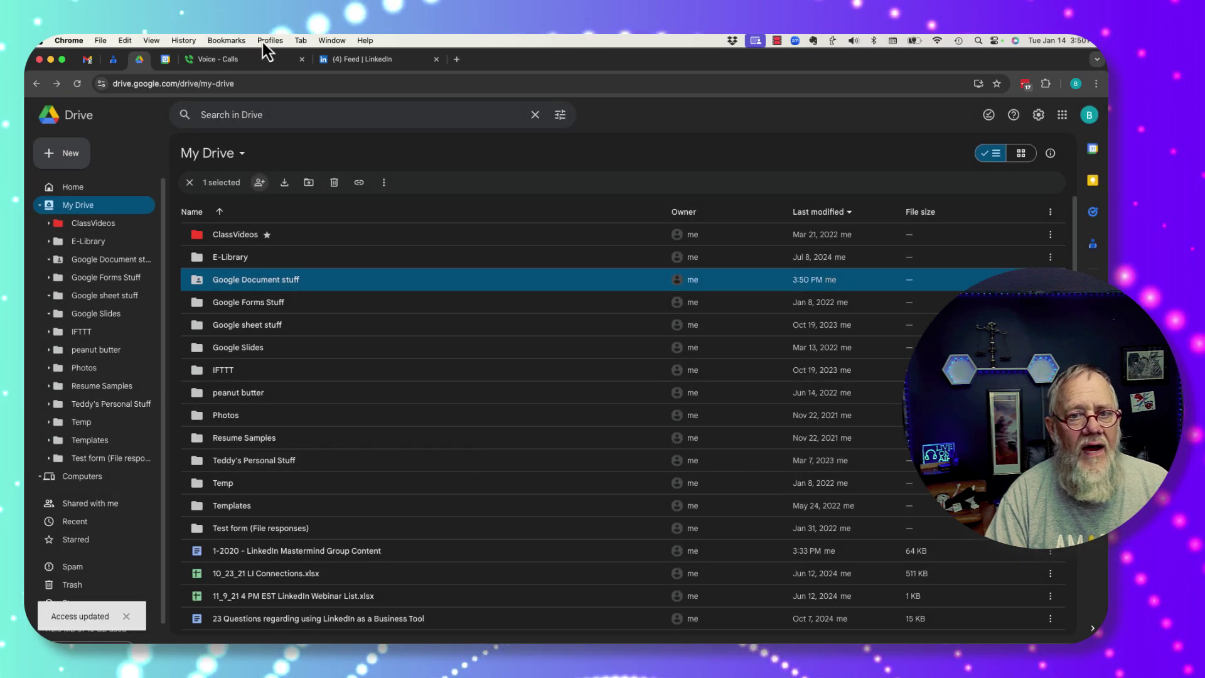
pyautogui.click(270, 40)
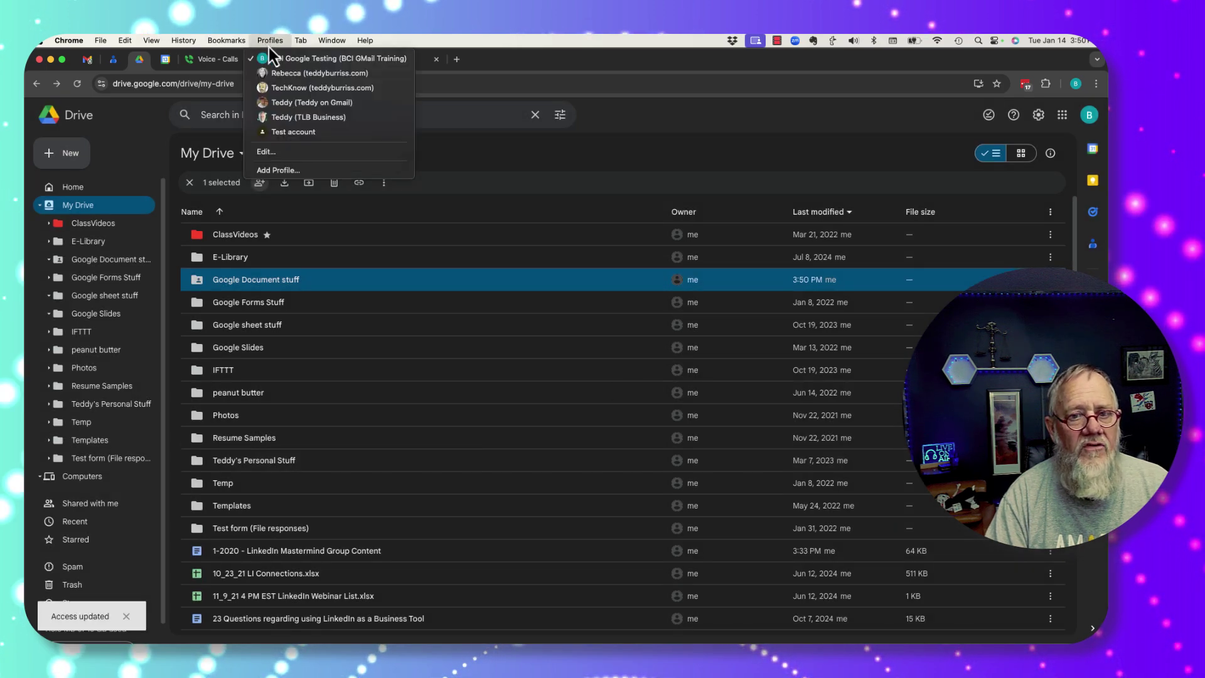
pyautogui.click(325, 110)
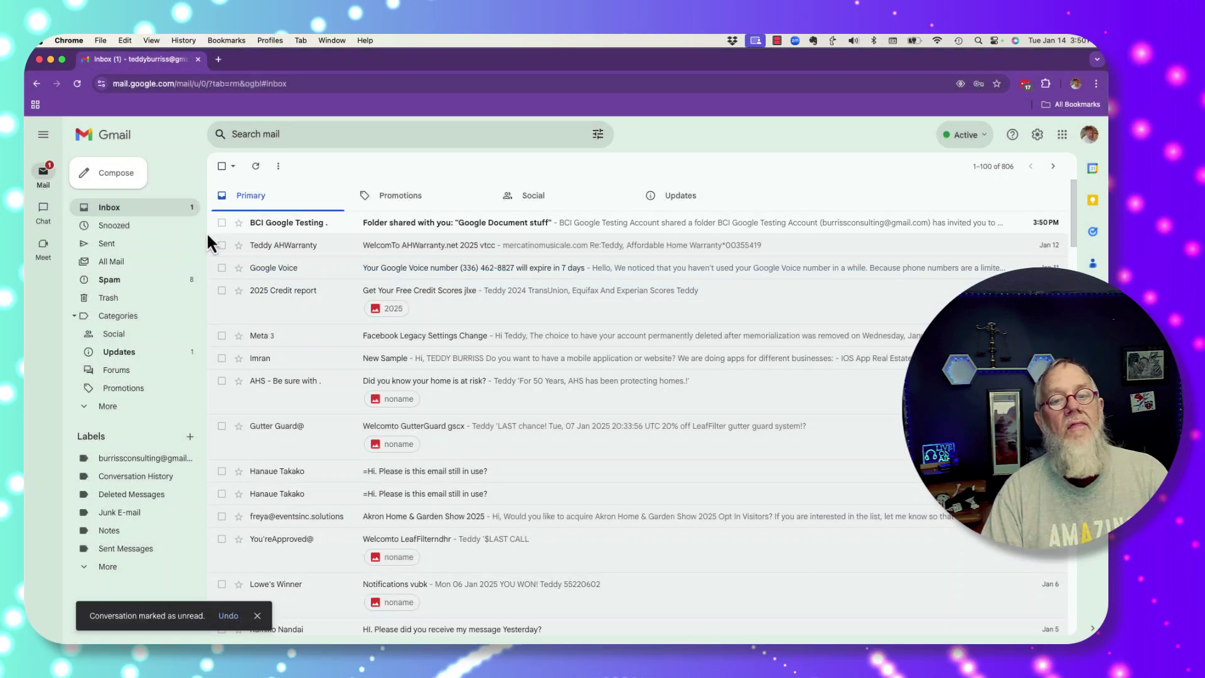
# Step: Read the 'Folder shared with you' invitation email, then launch Google Drive from the apps menu
pyautogui.click(419, 227)
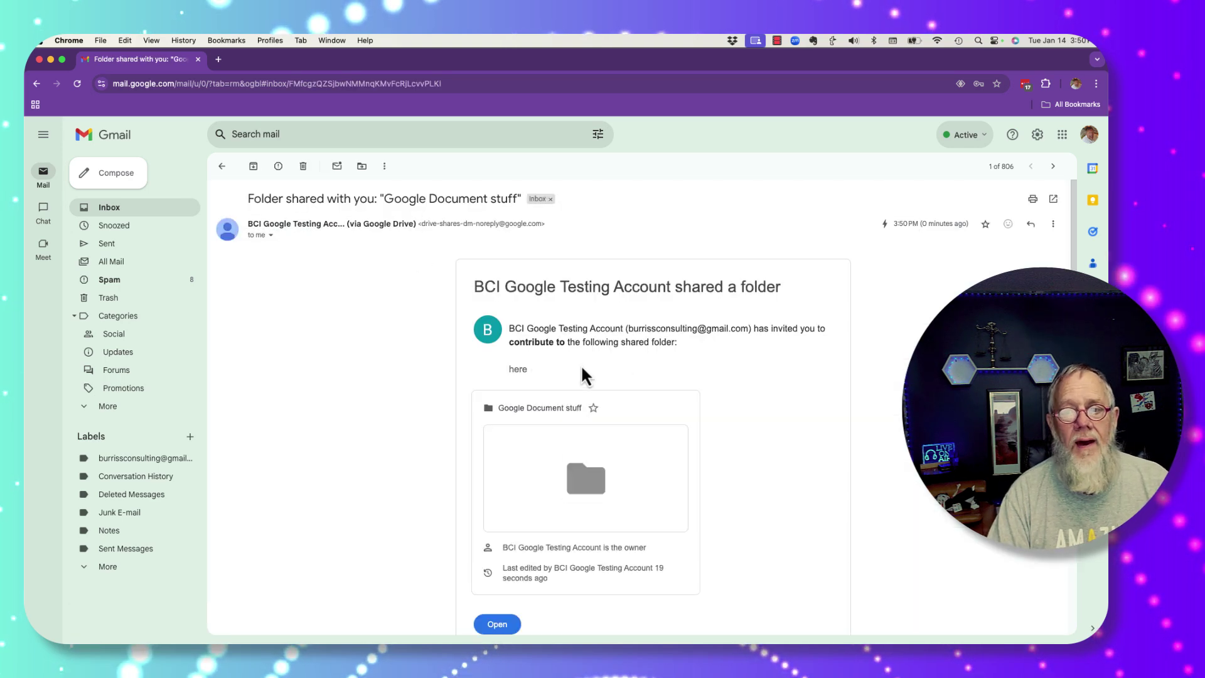
pyautogui.moveTo(532, 329); pyautogui.dragTo(639, 329)
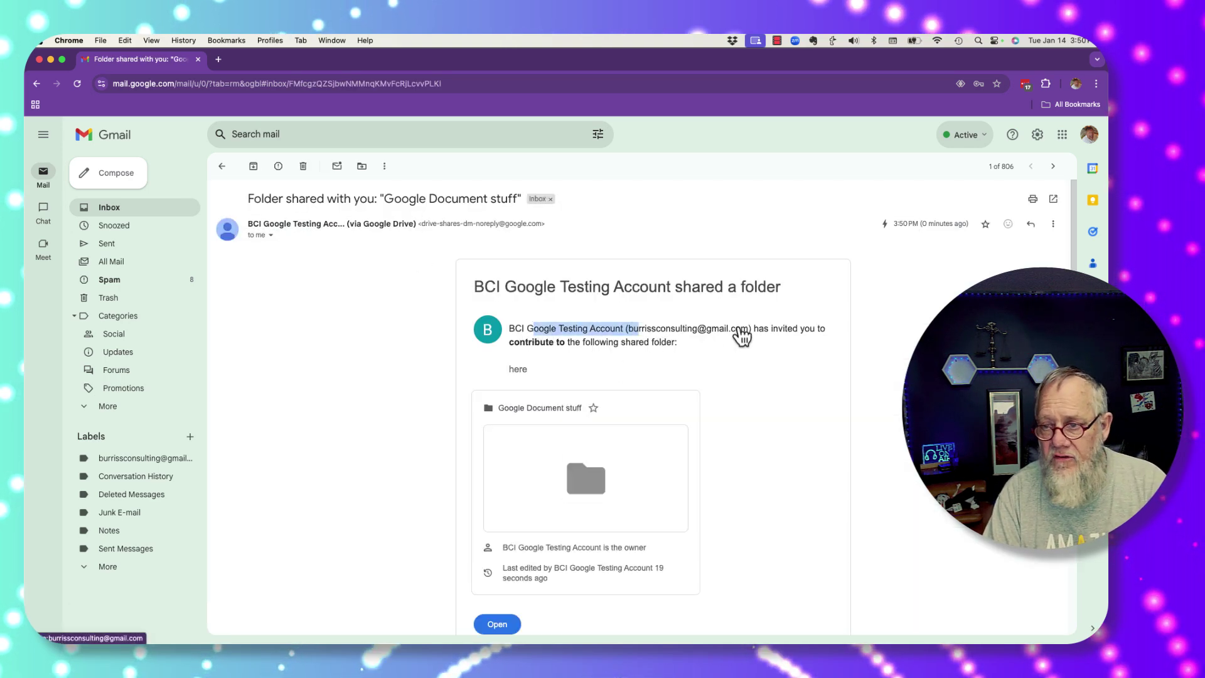
pyautogui.moveTo(509, 328); pyautogui.dragTo(683, 352)
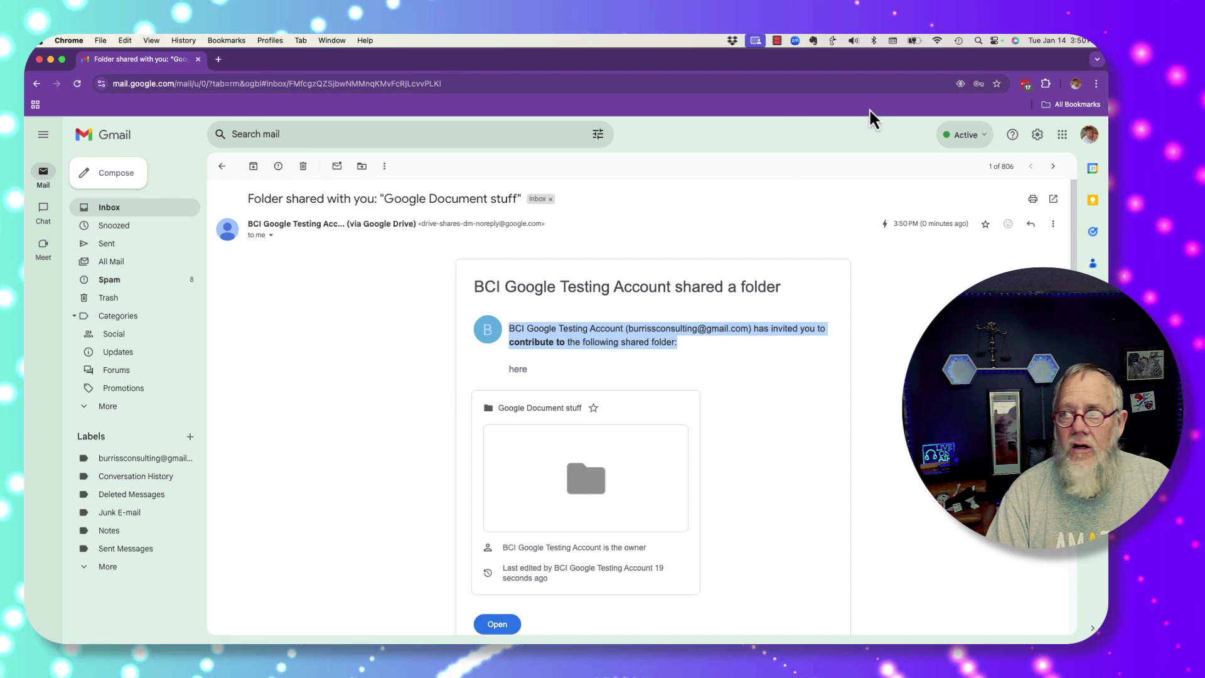
pyautogui.click(1060, 142)
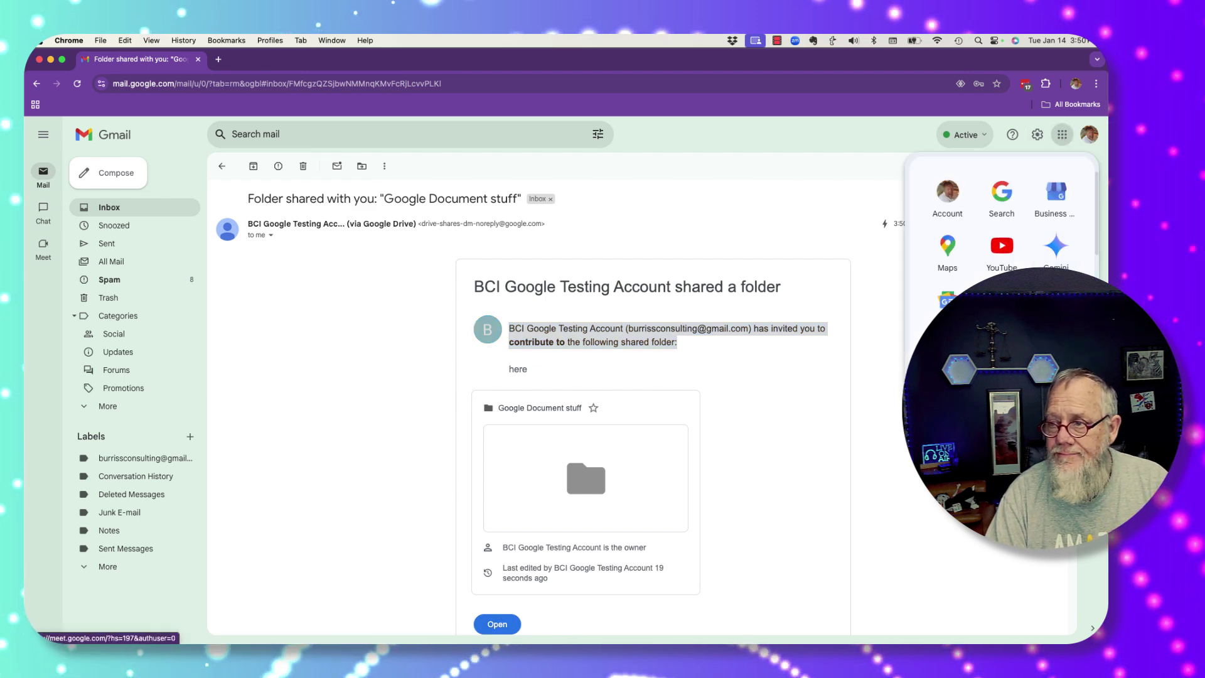
pyautogui.click(948, 300)
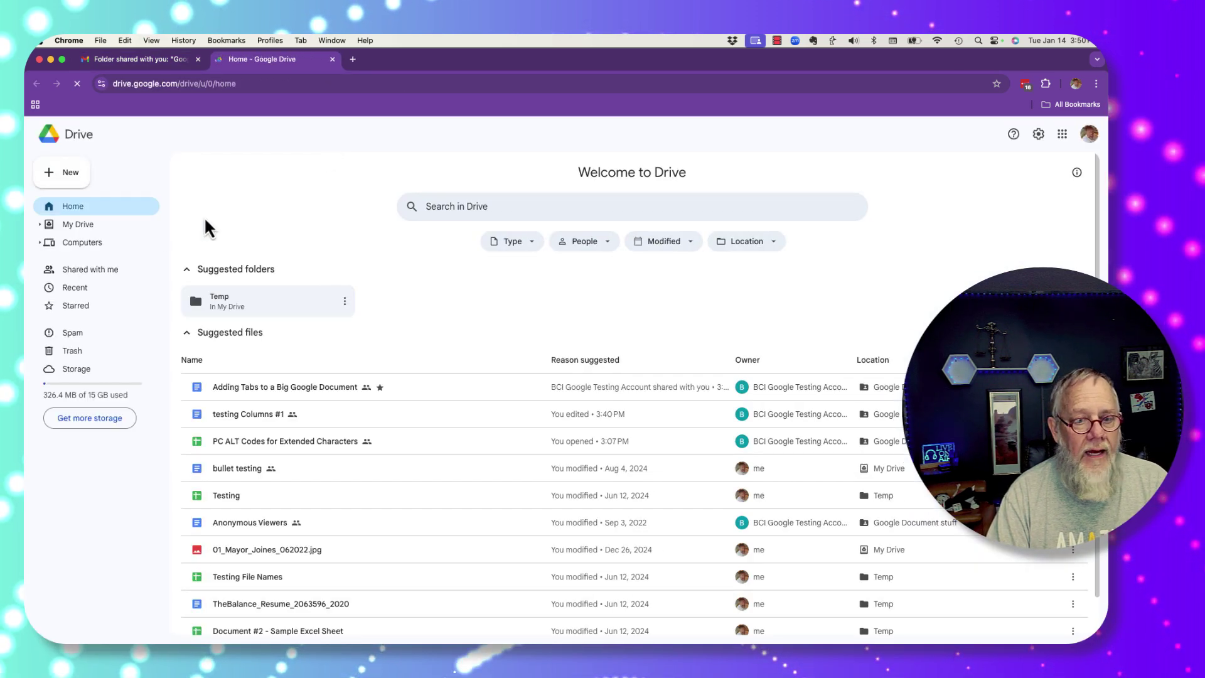
# Step: From Shared with me, enter Google Document stuff and open 'Adding Tabs to a Big Google Document'
pyautogui.click(94, 273)
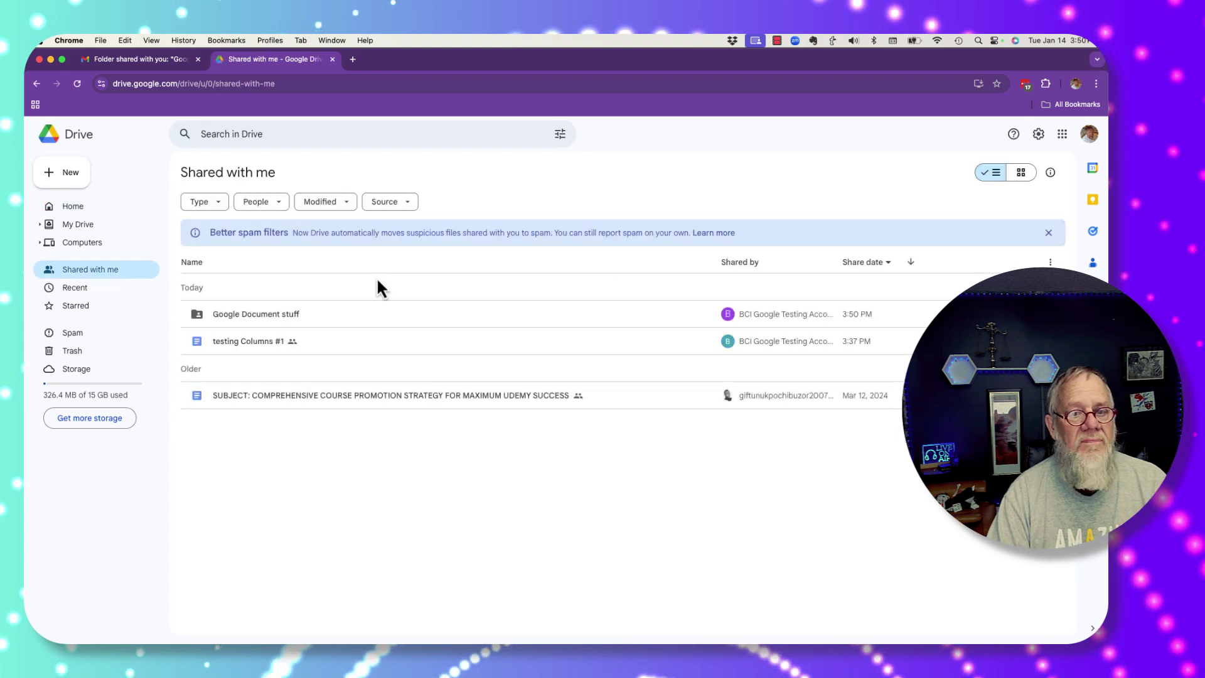
pyautogui.doubleClick(268, 321)
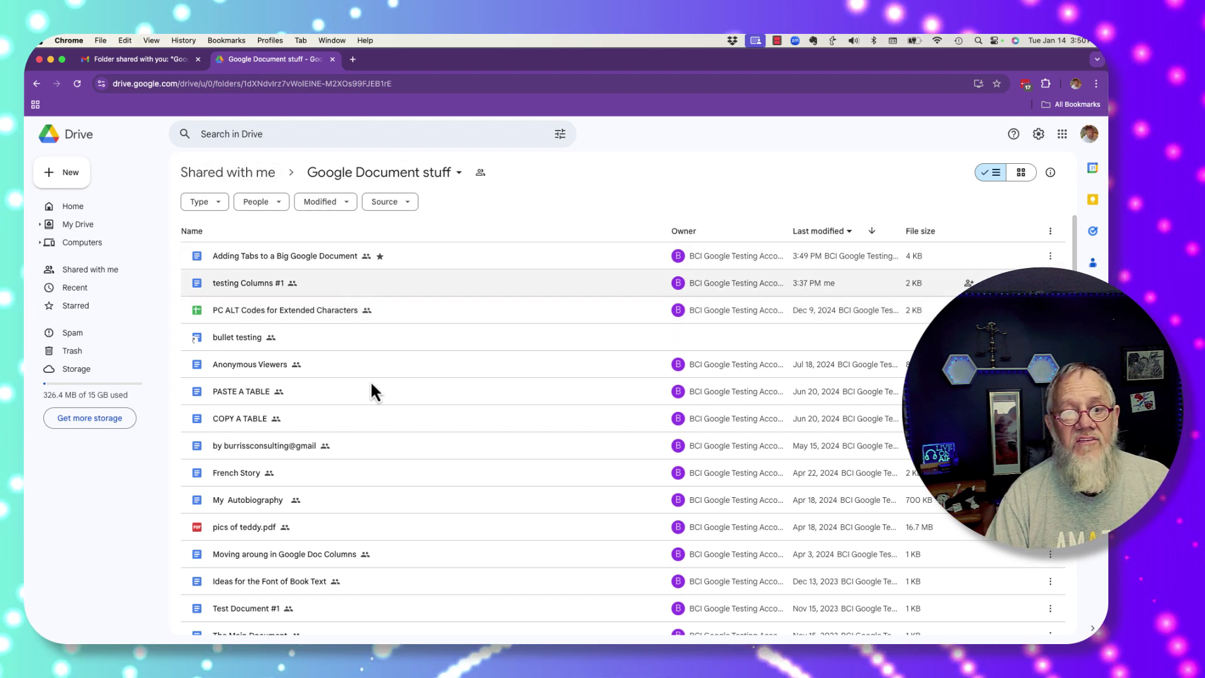
pyautogui.scroll(-10, 389, 484)
pyautogui.scroll(10, 389, 485)
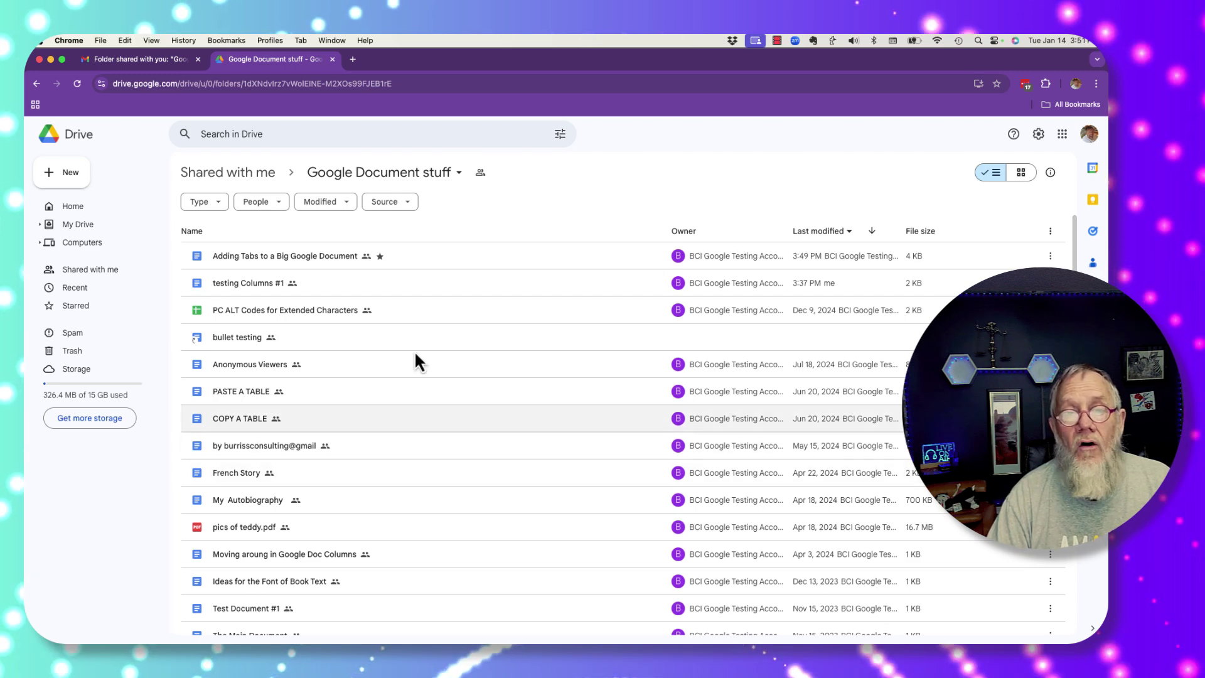
pyautogui.doubleClick(326, 255)
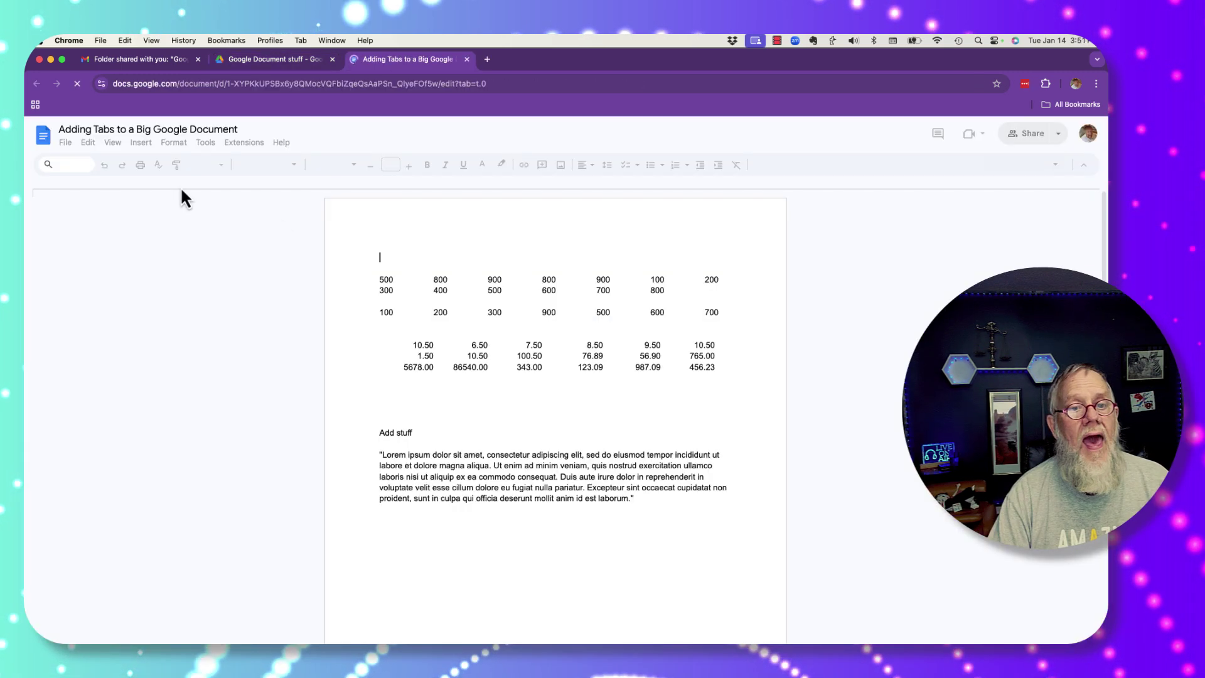
# Step: Dismiss the signed-in notice and delete the Lorem ipsum paragraph
pyautogui.click(1067, 248)
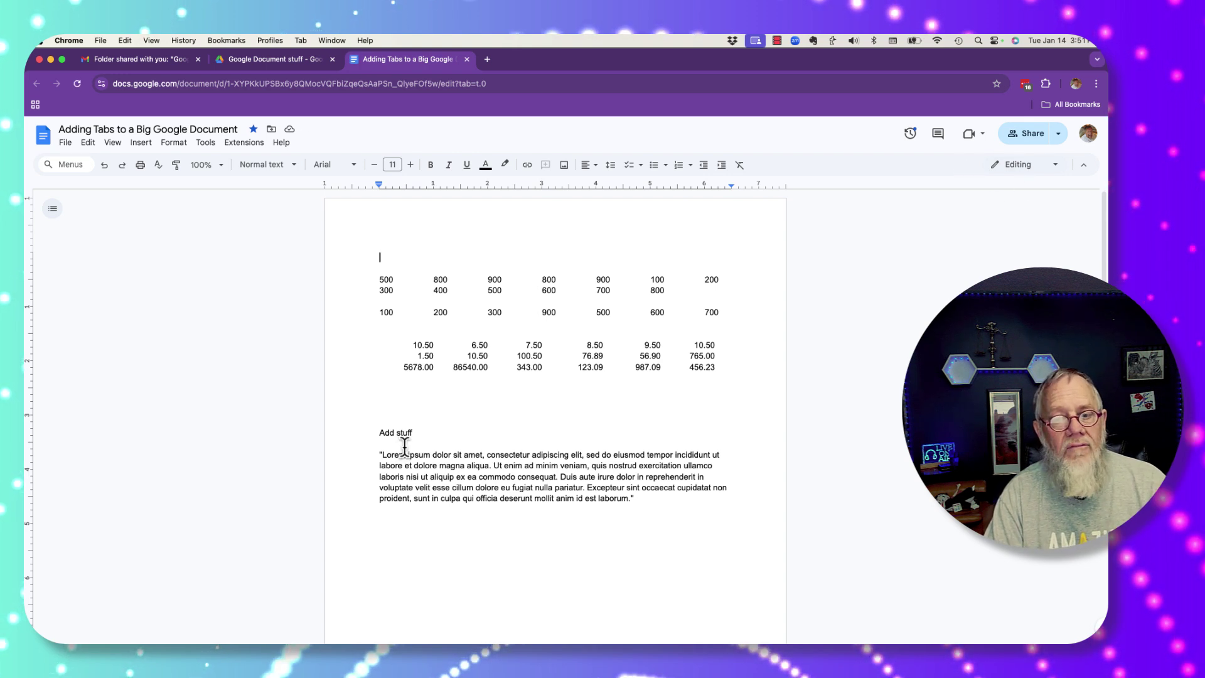
pyautogui.moveTo(405, 447); pyautogui.dragTo(611, 521)
pyautogui.press('BackSpace')
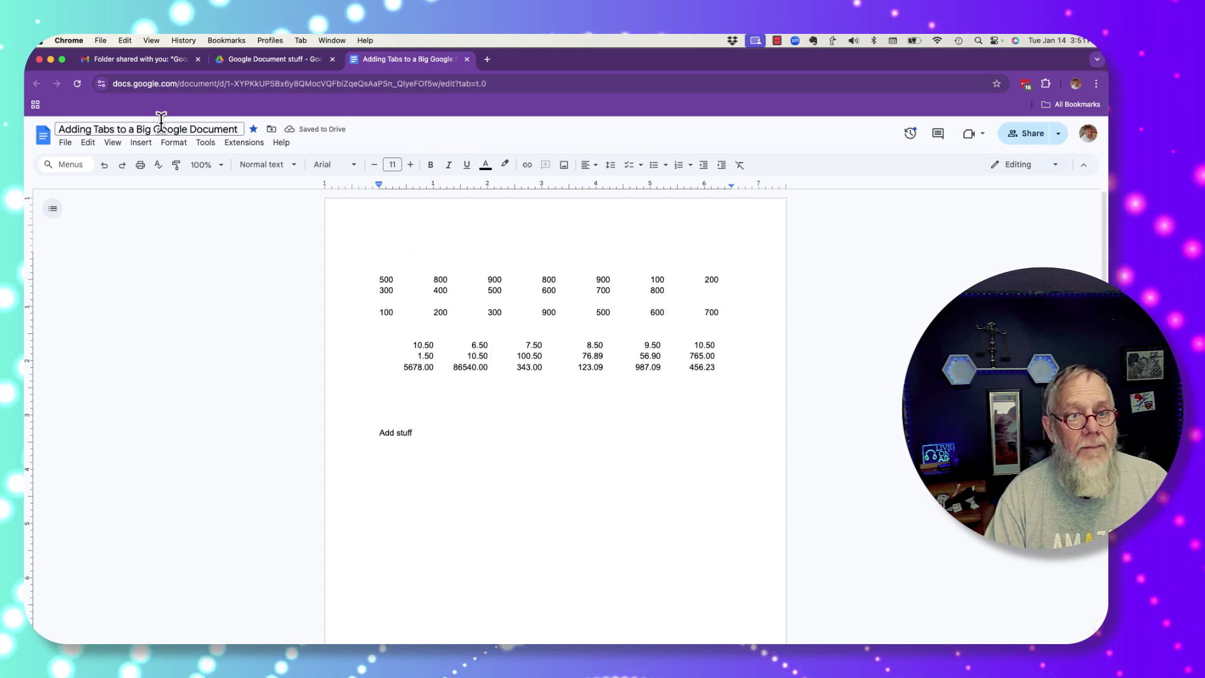
# Step: Retitle the document 'Adding Tabs to a Google Document' by removing 'Big', then close it
pyautogui.click(140, 129)
pyautogui.doubleClick(141, 129)
pyautogui.press('BackSpace')
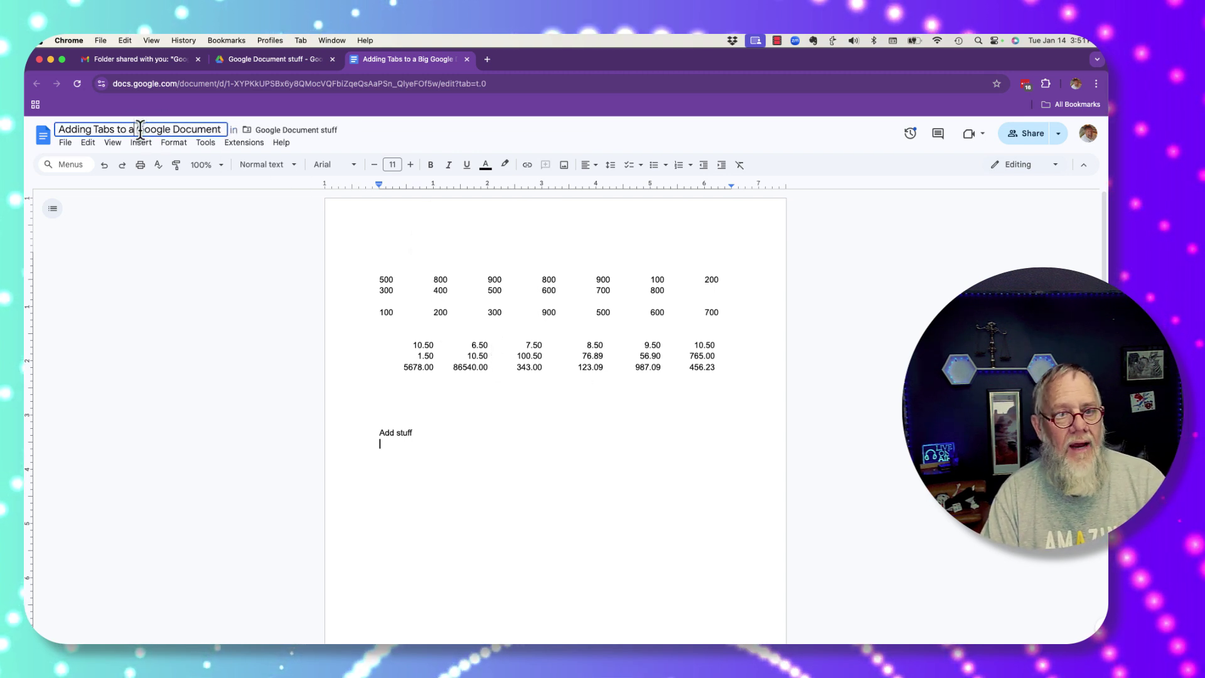
pyautogui.click(498, 332)
pyautogui.click(468, 63)
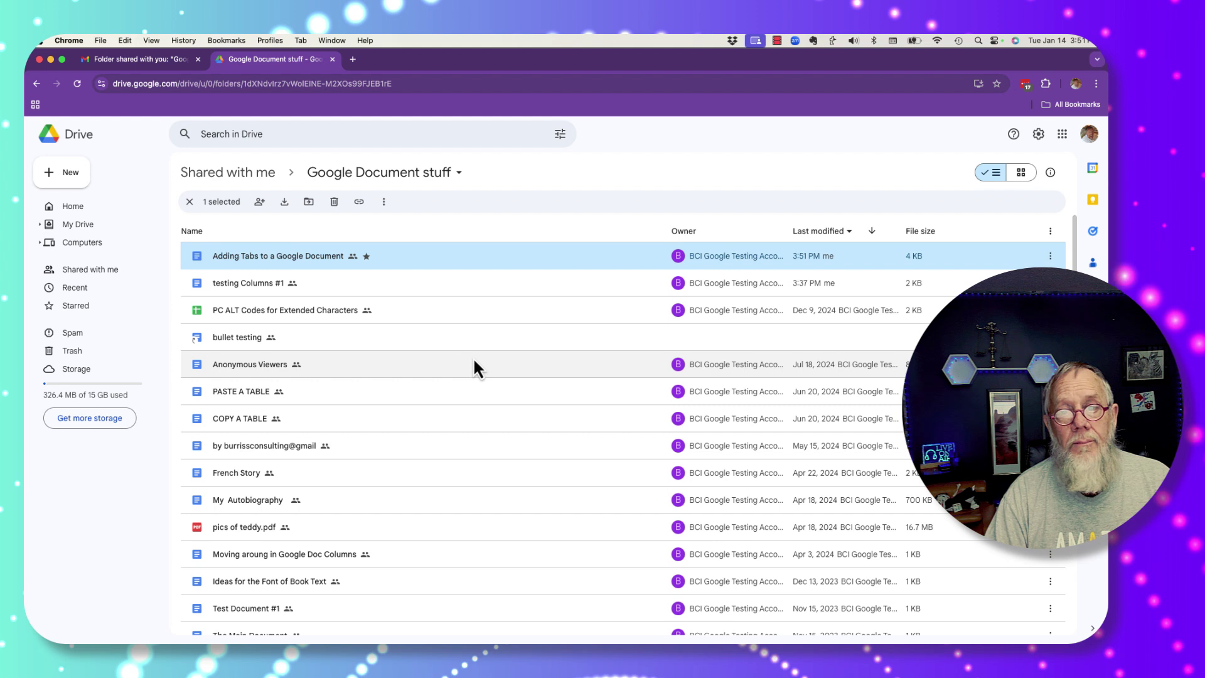
# Step: Open the share dialog for Google Document stuff from the folder's actions menu
pyautogui.click(461, 175)
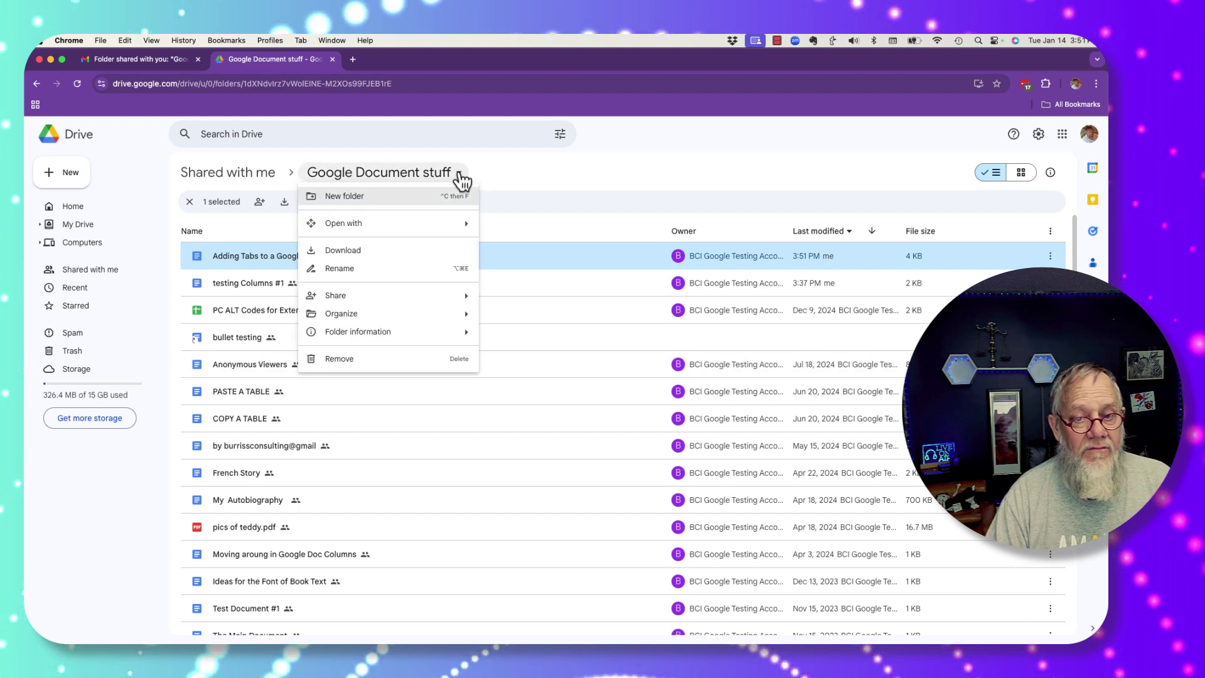
pyautogui.moveTo(432, 296)
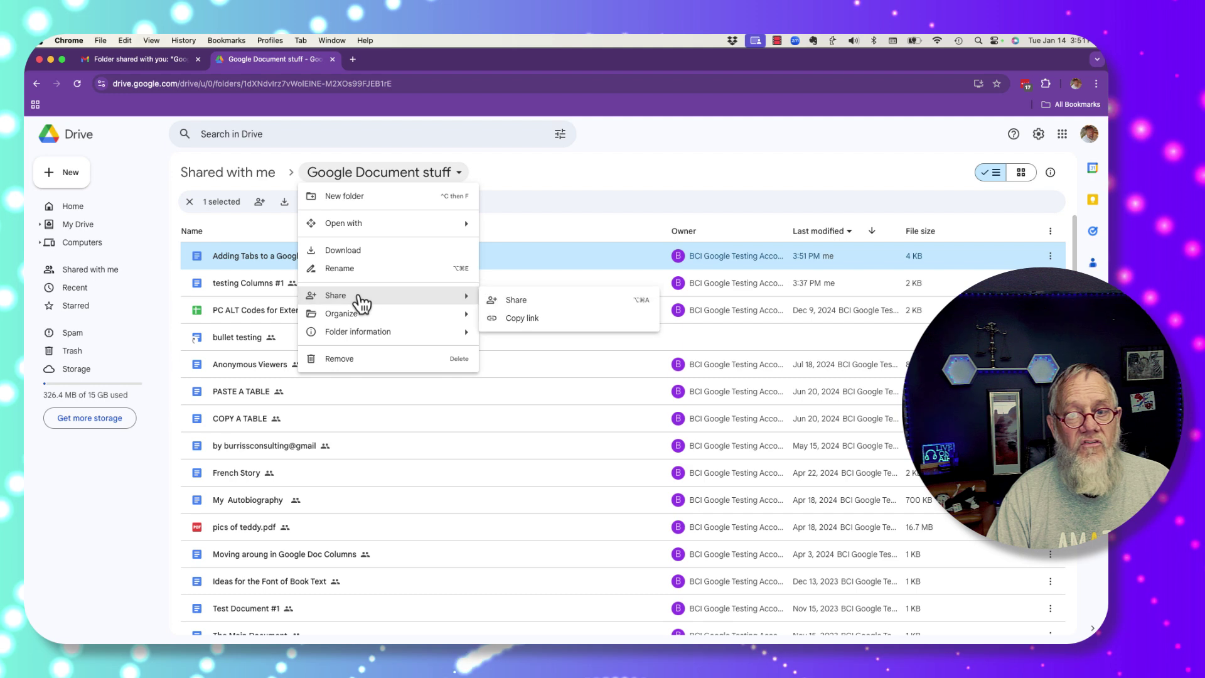
pyautogui.click(505, 304)
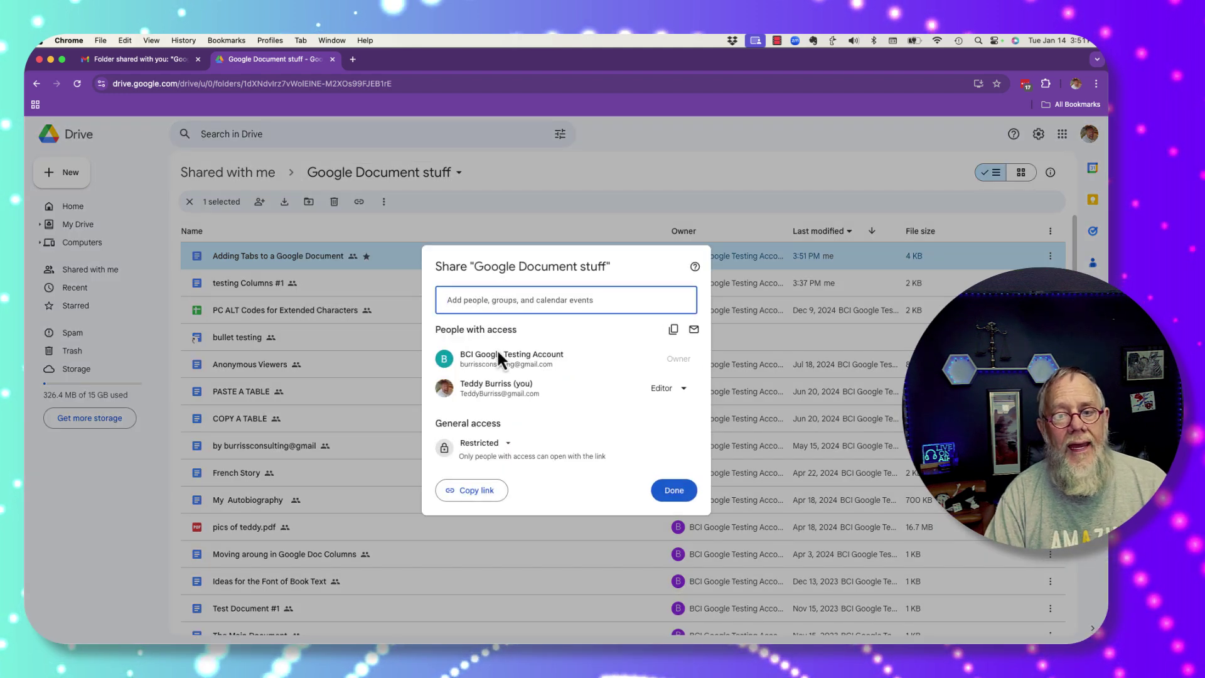
# Step: Start inviting a matching contact, review the access roles, then cancel the invitation
pyautogui.click(500, 299)
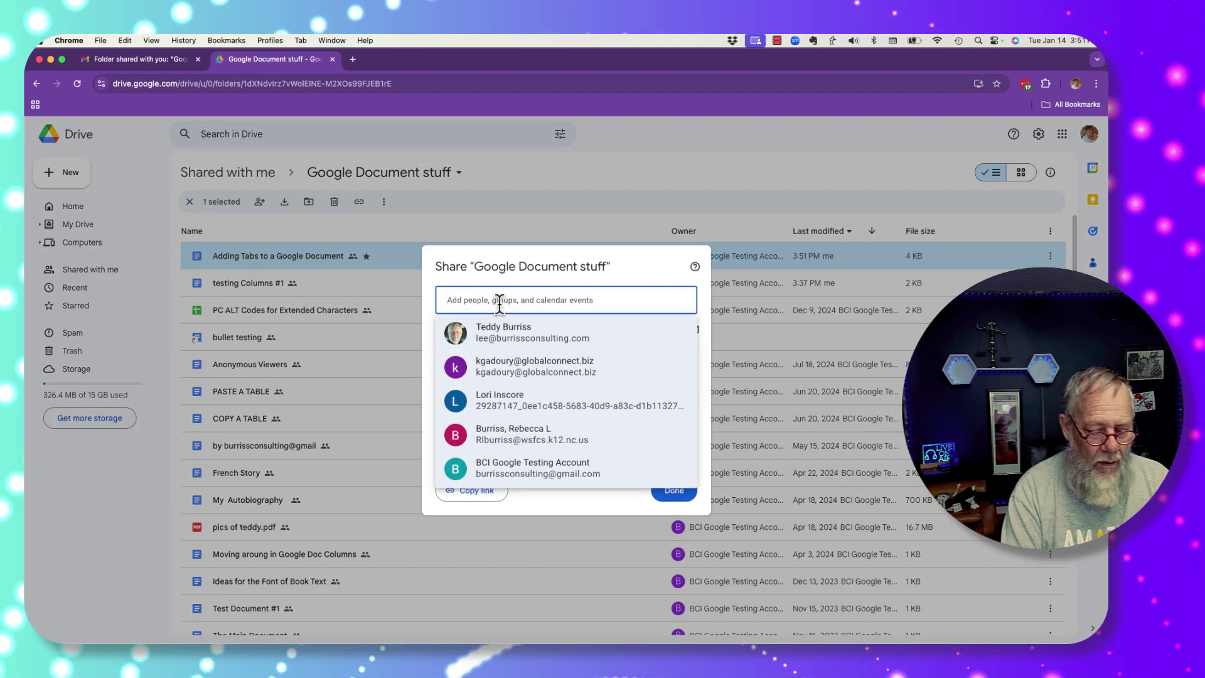
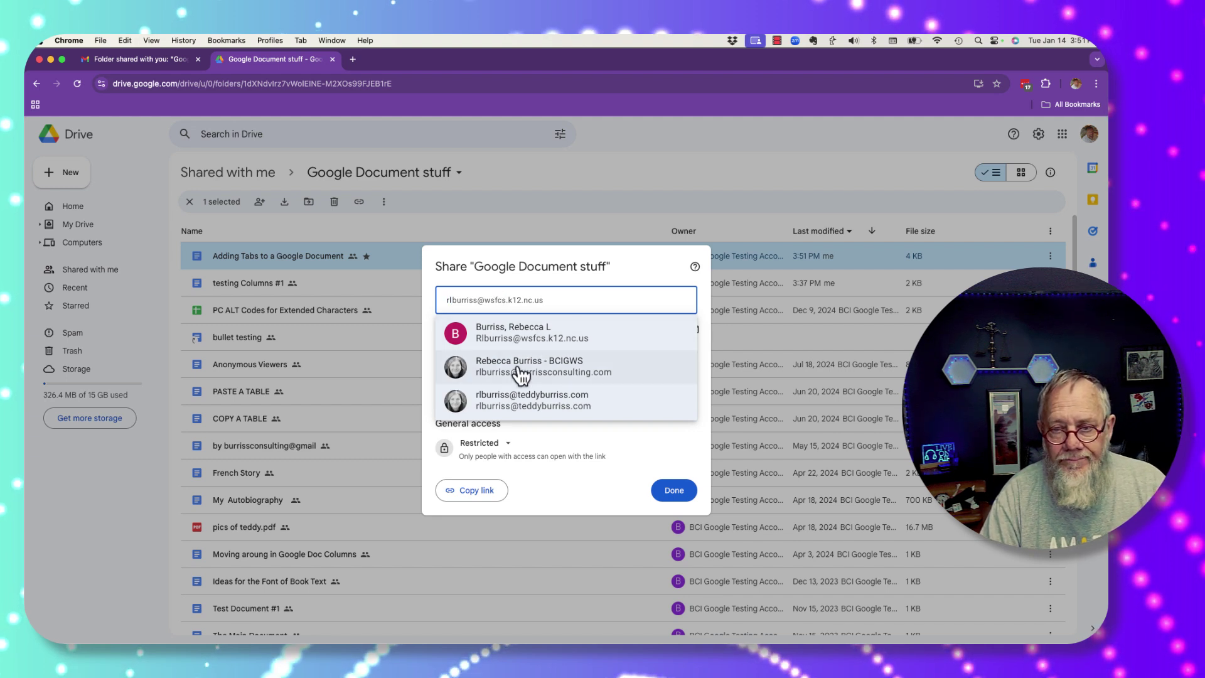
pyautogui.click(517, 369)
pyautogui.click(681, 323)
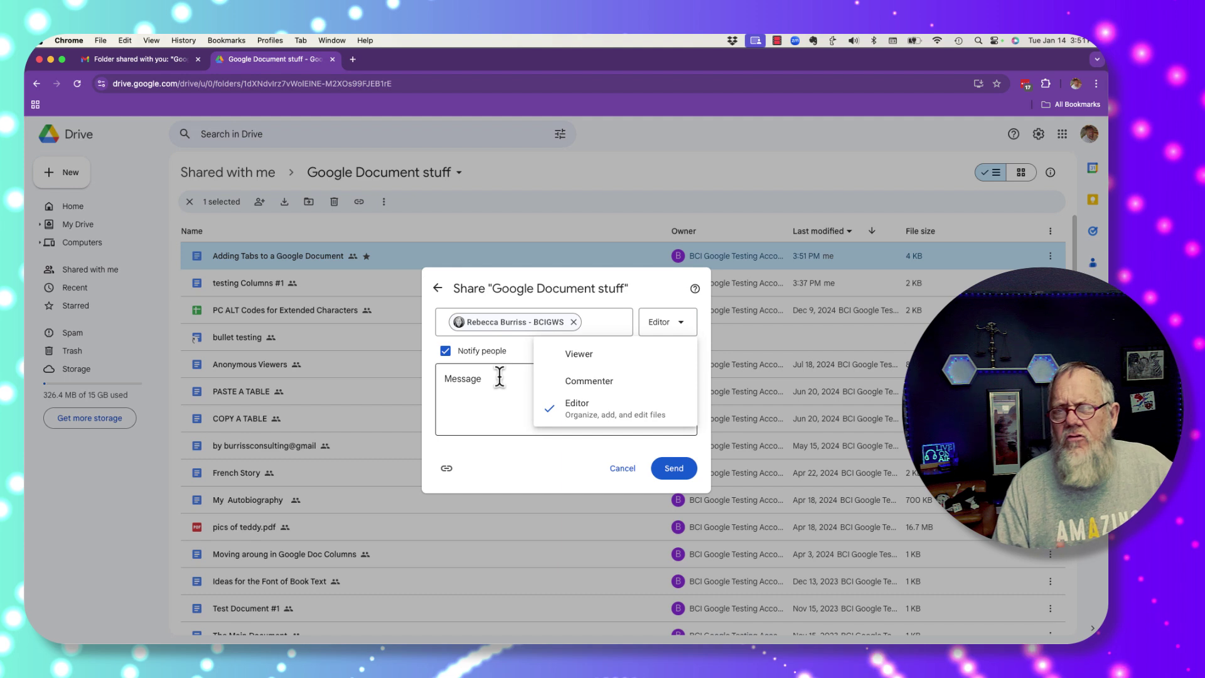
pyautogui.click(623, 469)
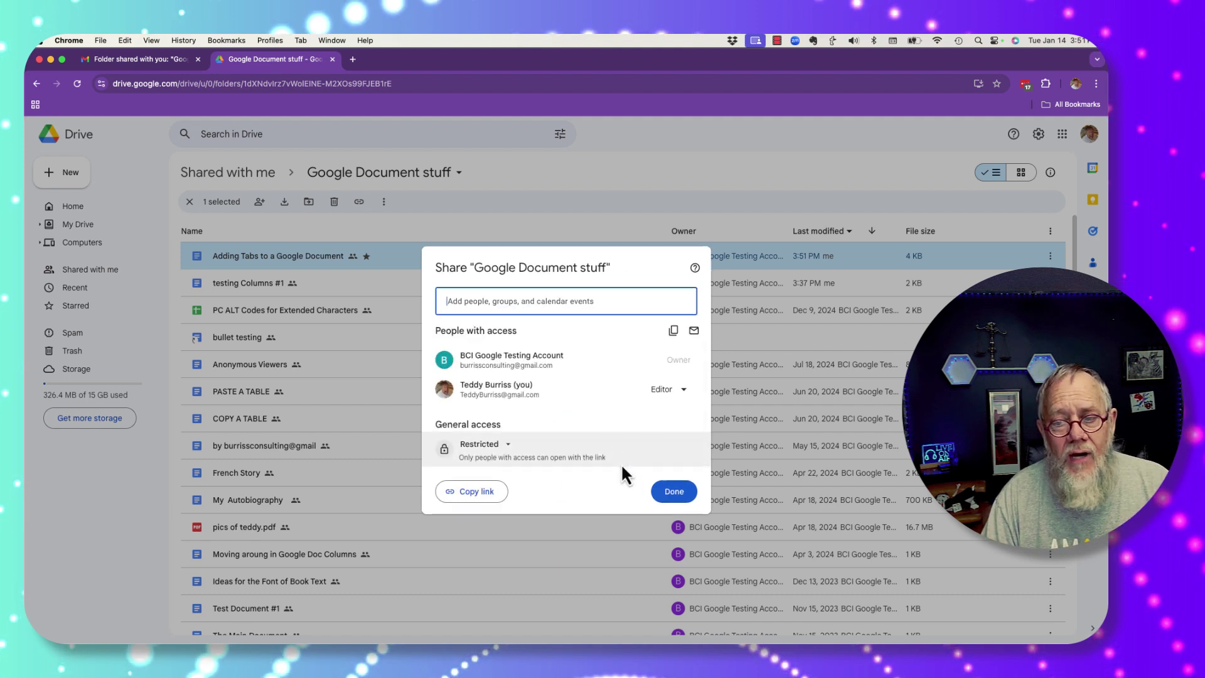
pyautogui.click(264, 44)
# Step: As owner, uncheck 'Editors can change permissions and share' for the folder, then switch to the editor's window
pyautogui.click(282, 62)
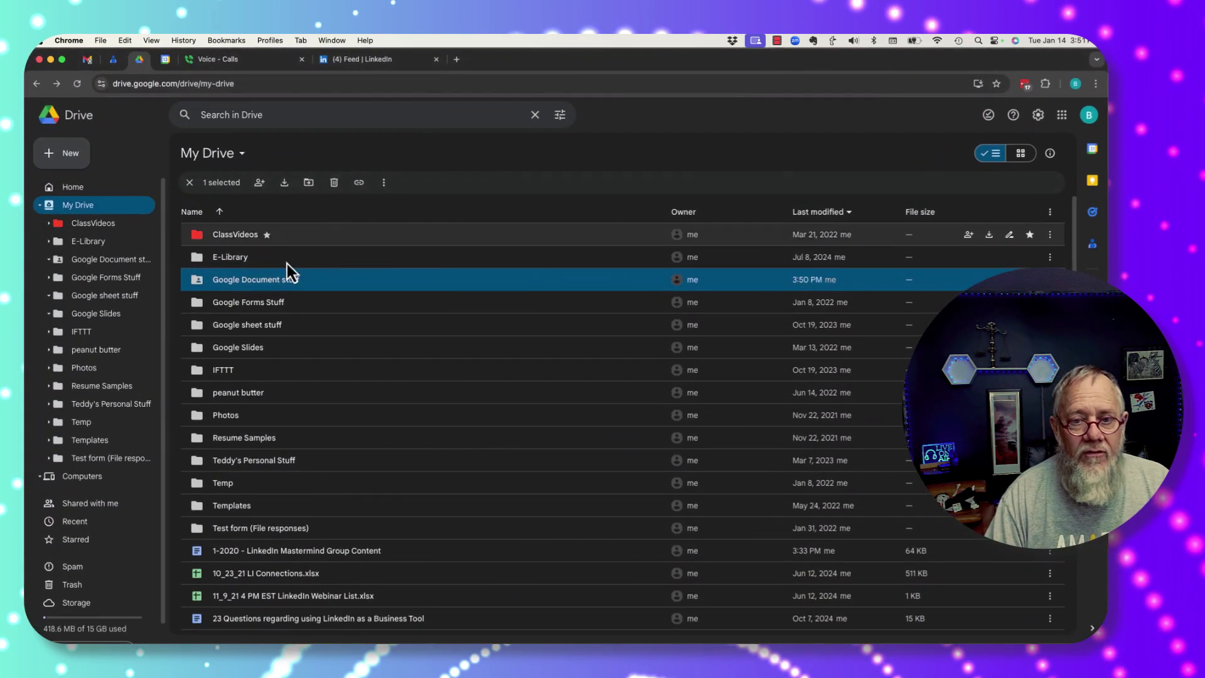
pyautogui.click(259, 183)
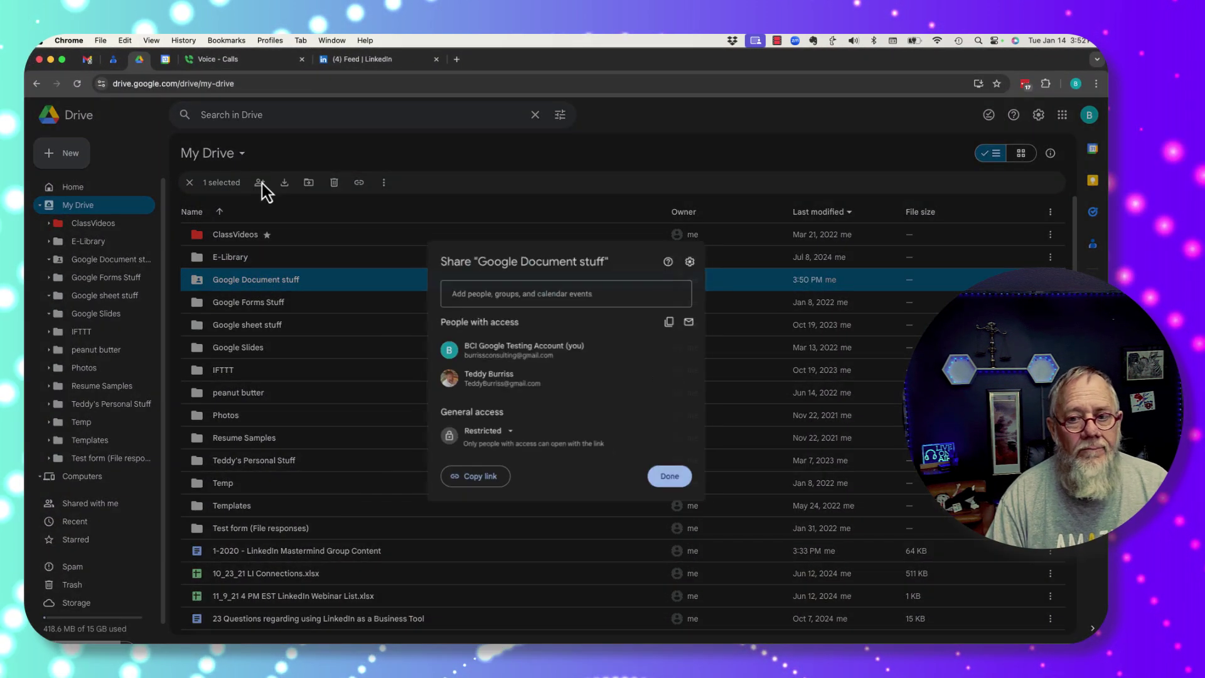
pyautogui.click(690, 261)
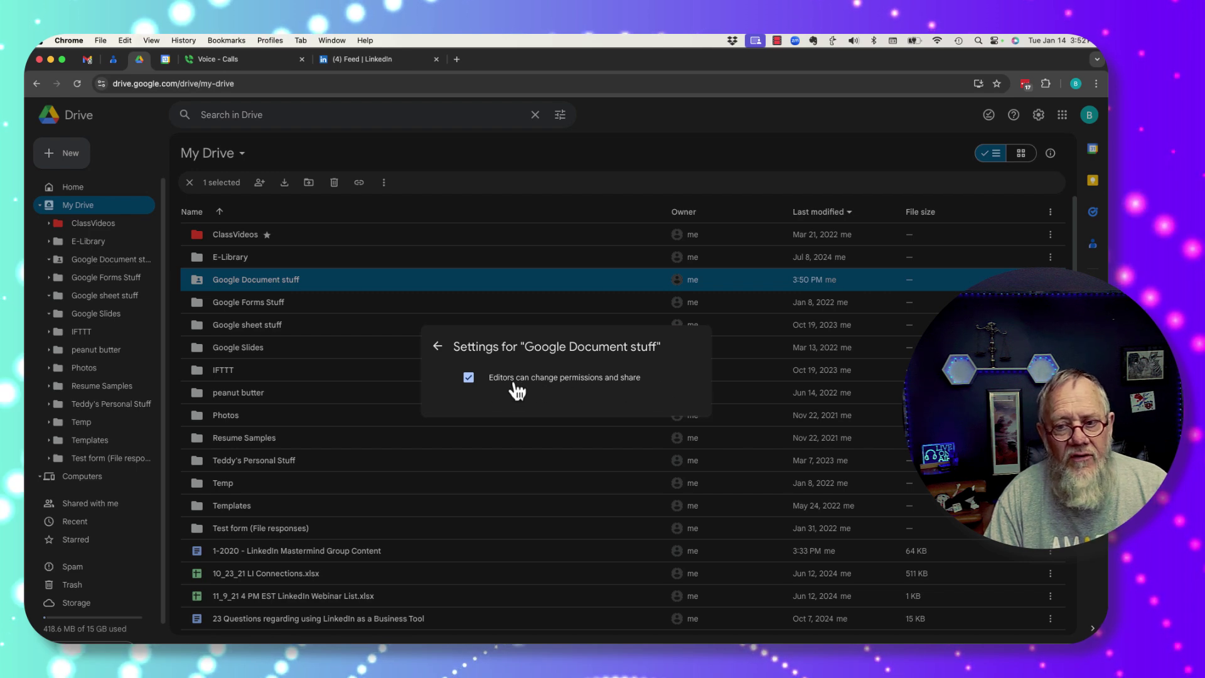
pyautogui.click(470, 378)
pyautogui.click(438, 347)
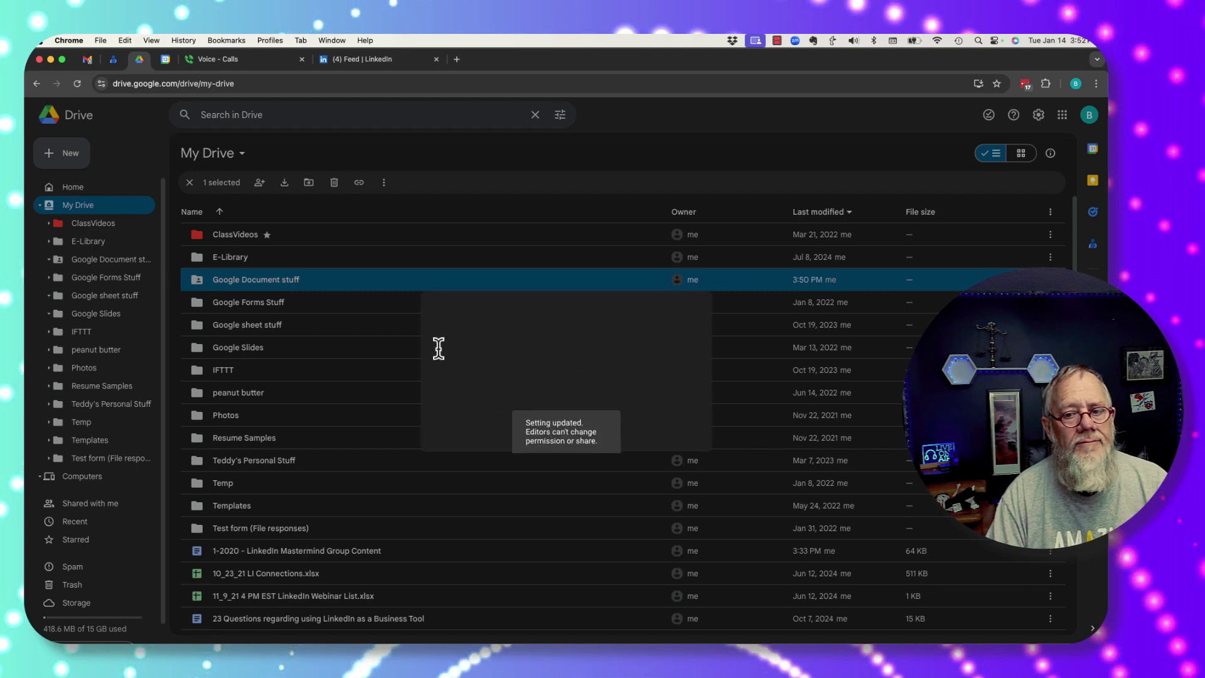
pyautogui.click(682, 487)
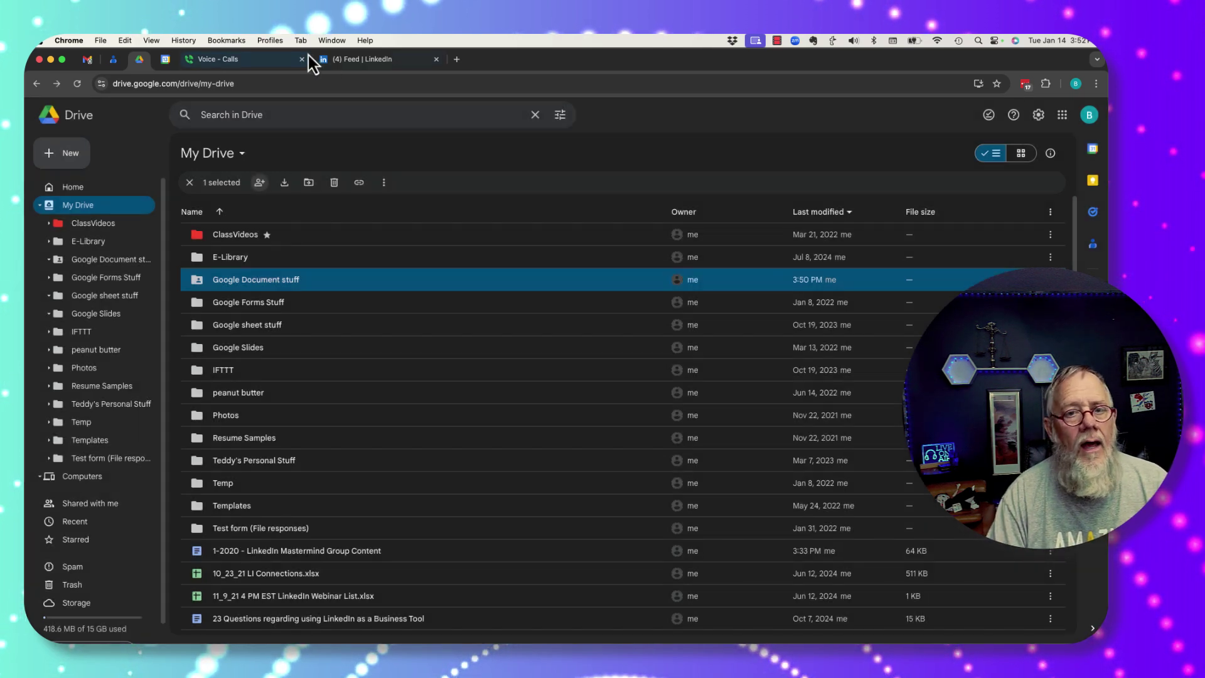
pyautogui.click(270, 40)
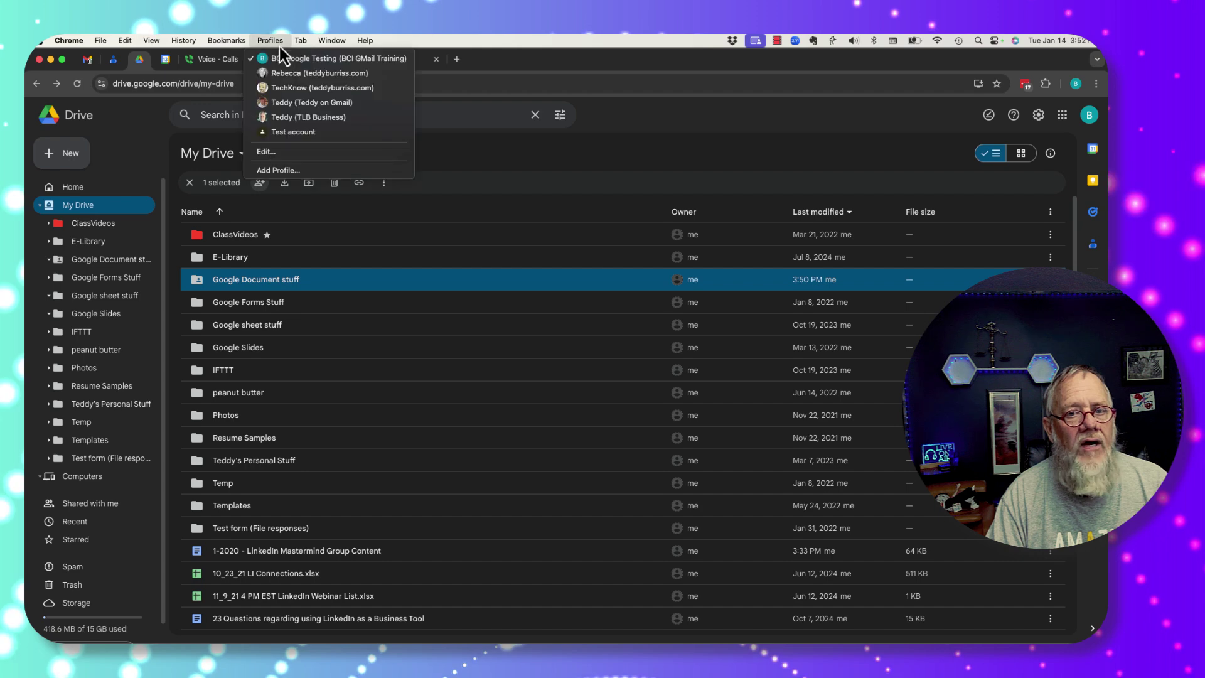
pyautogui.click(294, 103)
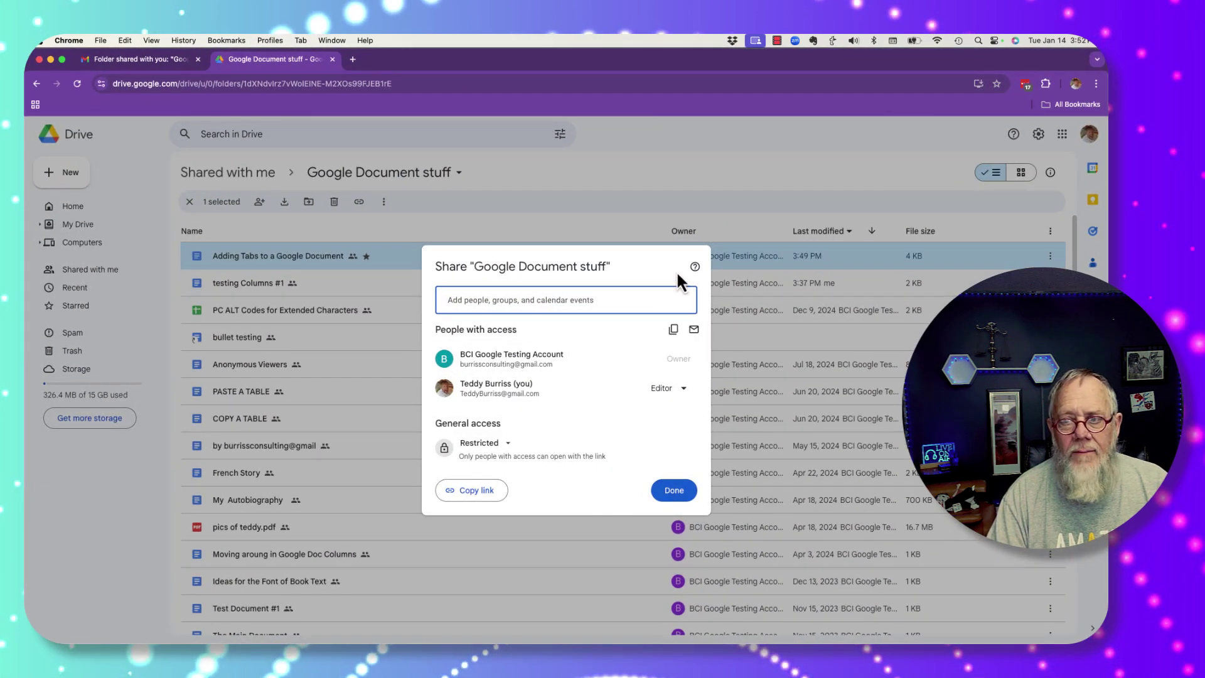
# Step: As editor, try sharing Google Document stuff, see the 'Ask owner to share' notice, then return to the owner
pyautogui.click(674, 490)
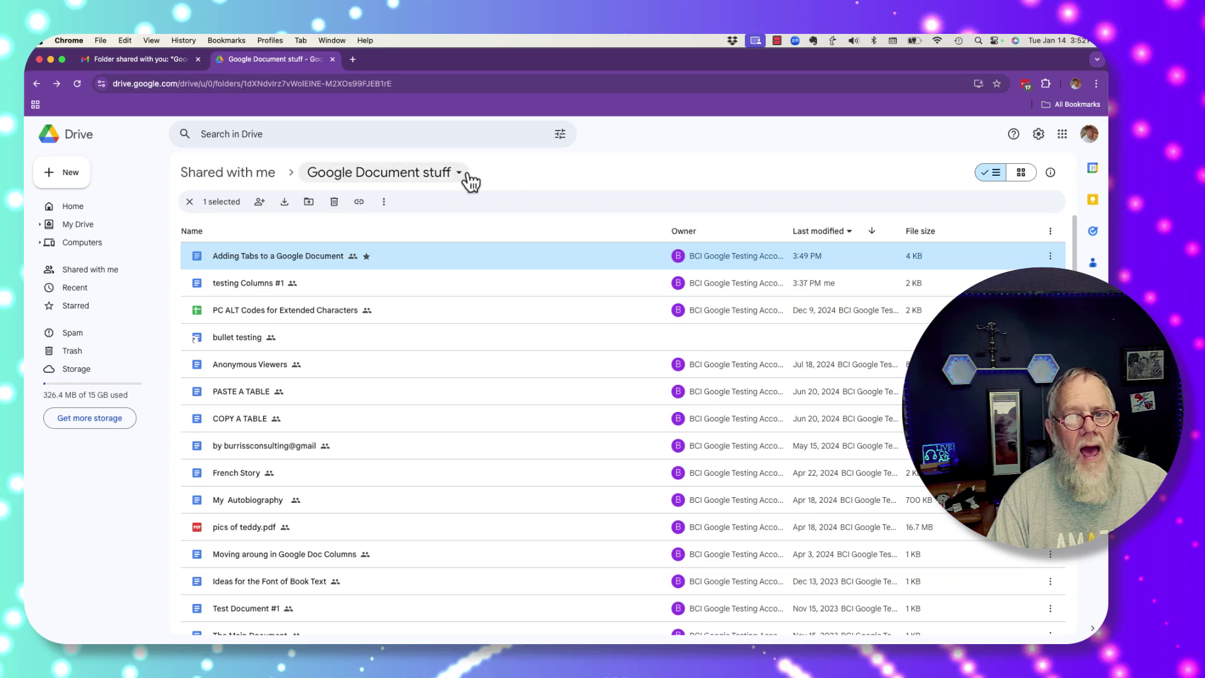
pyautogui.click(461, 176)
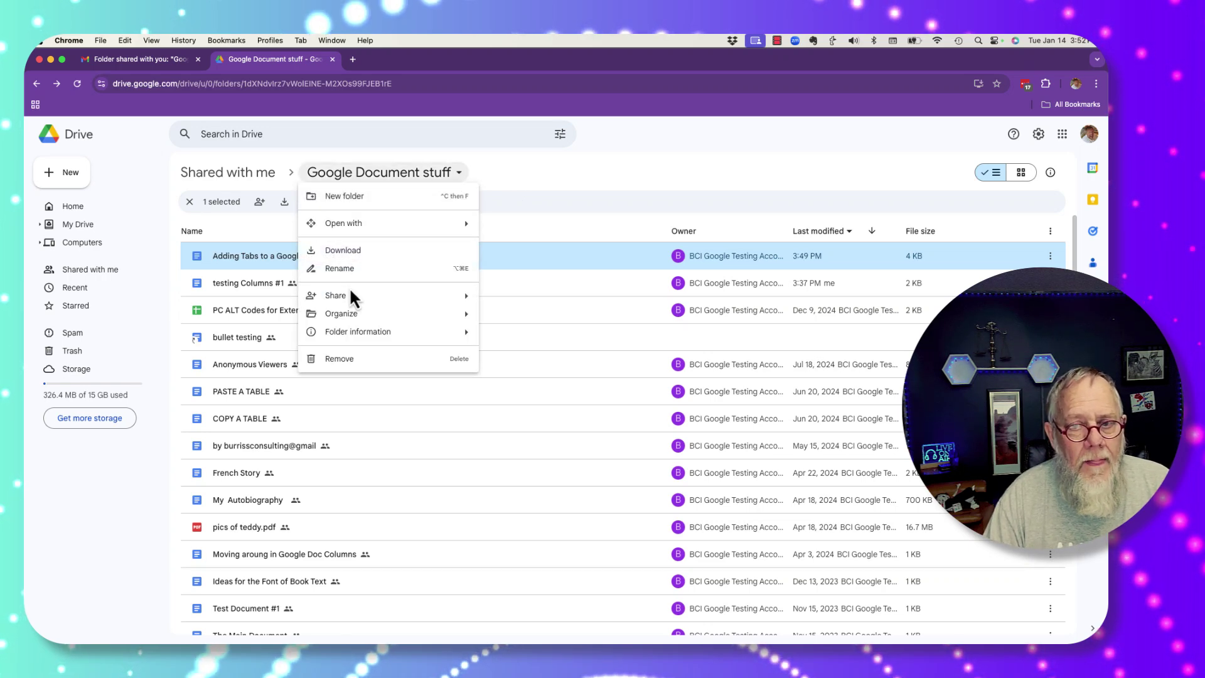
pyautogui.moveTo(351, 297)
pyautogui.click(520, 303)
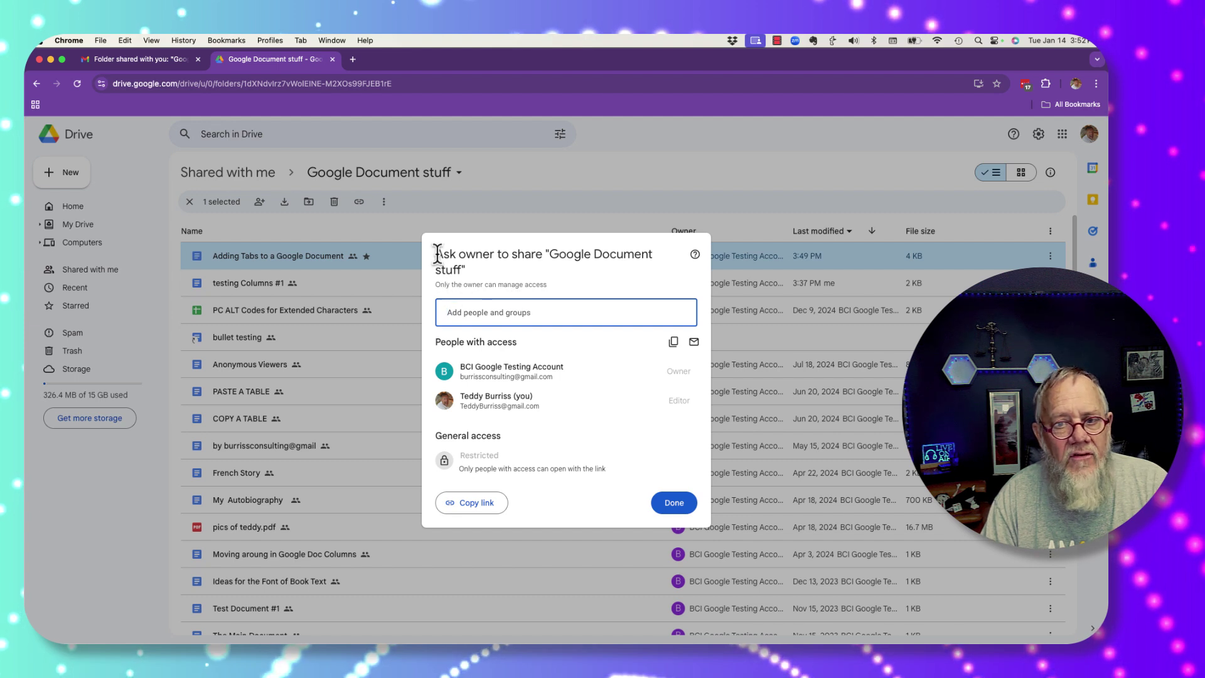
pyautogui.moveTo(437, 253); pyautogui.dragTo(479, 266)
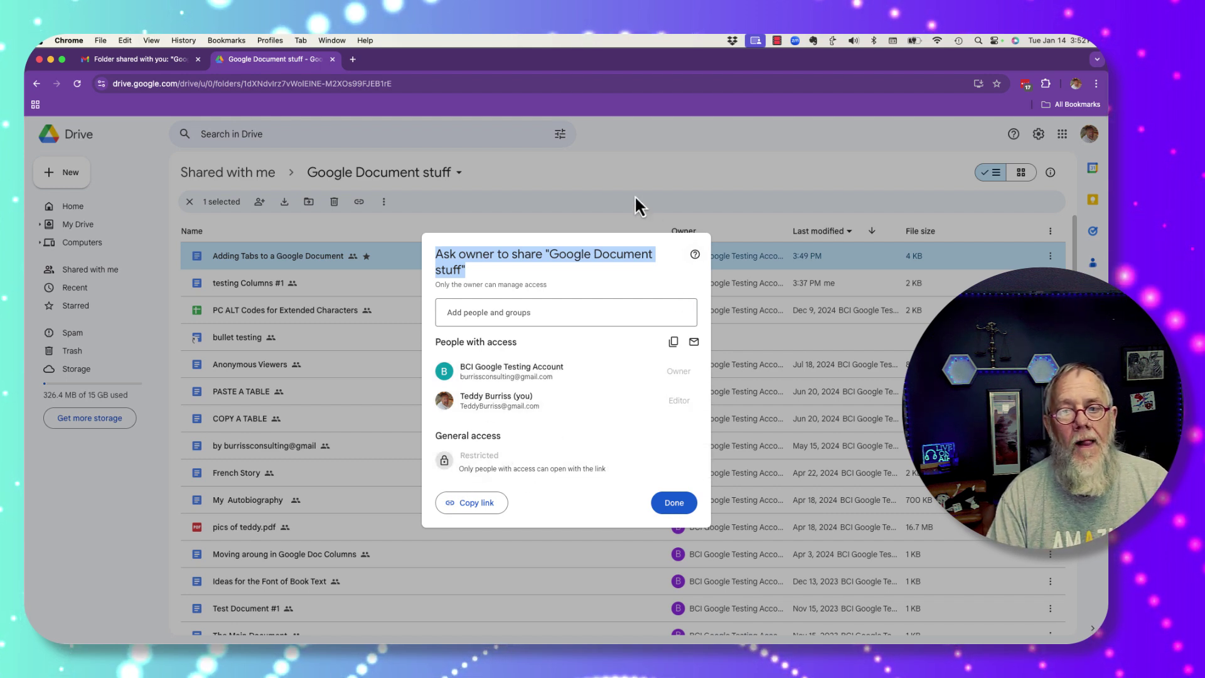
pyautogui.click(609, 176)
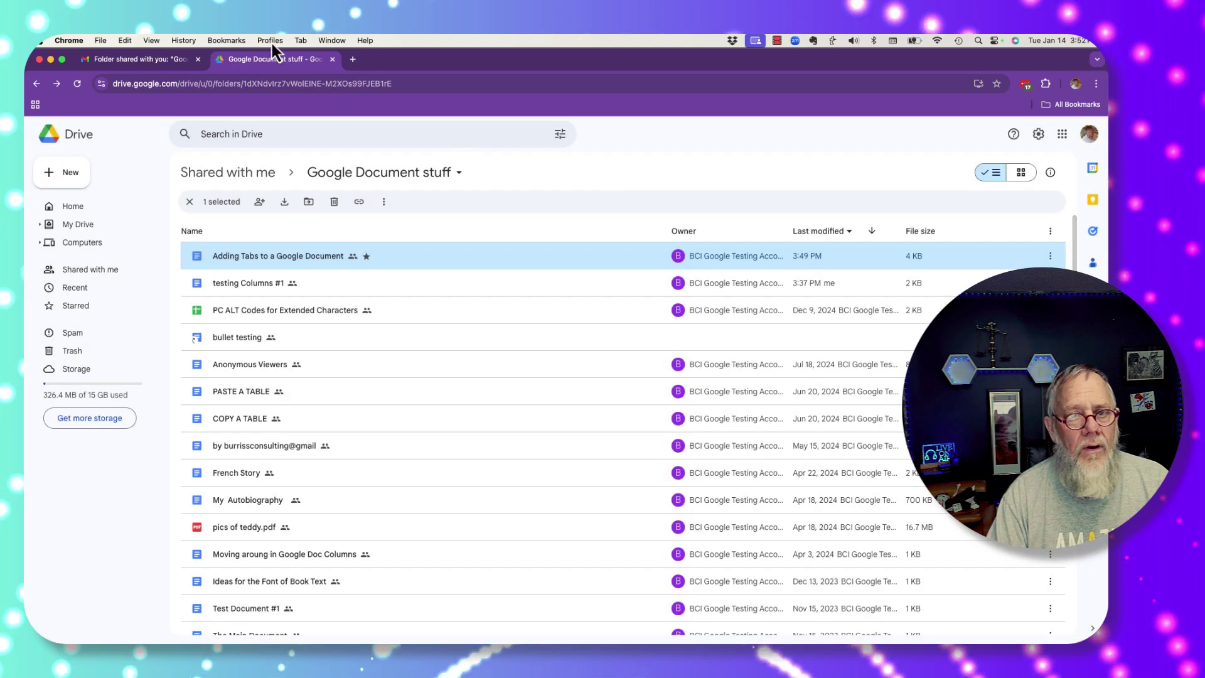
pyautogui.click(270, 40)
pyautogui.click(280, 56)
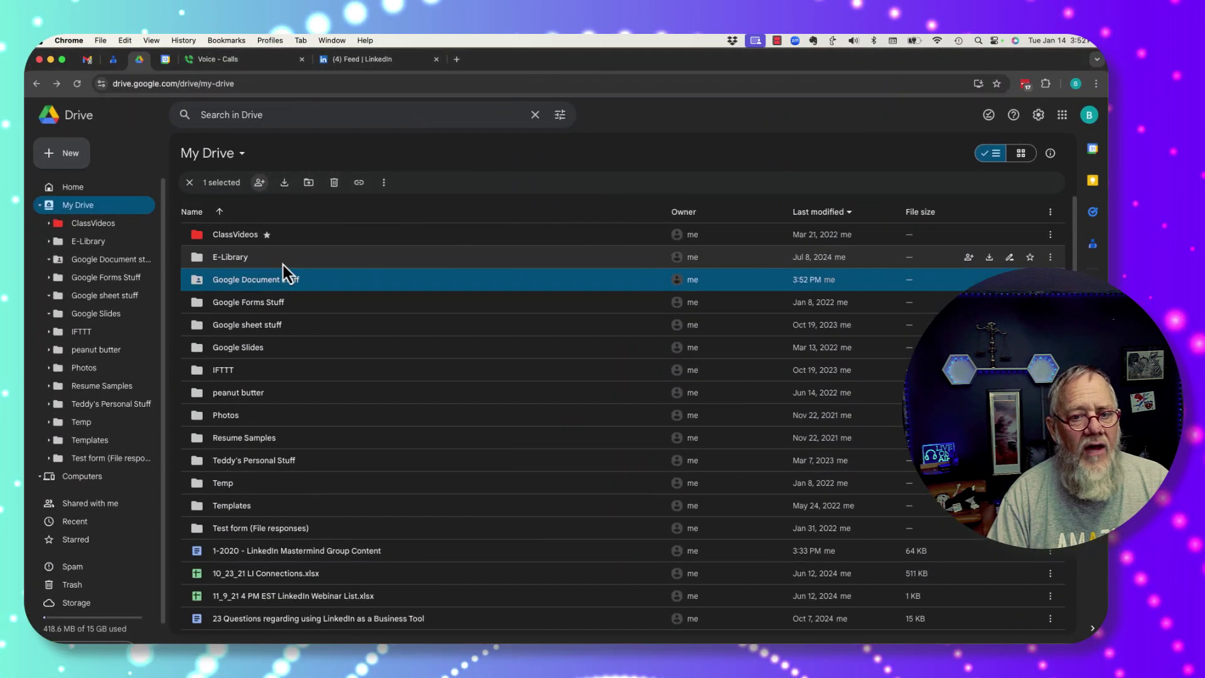
# Step: Recheck the folder's sharing settings to confirm editors can't change permissions or share, then close the dialog
pyautogui.click(259, 184)
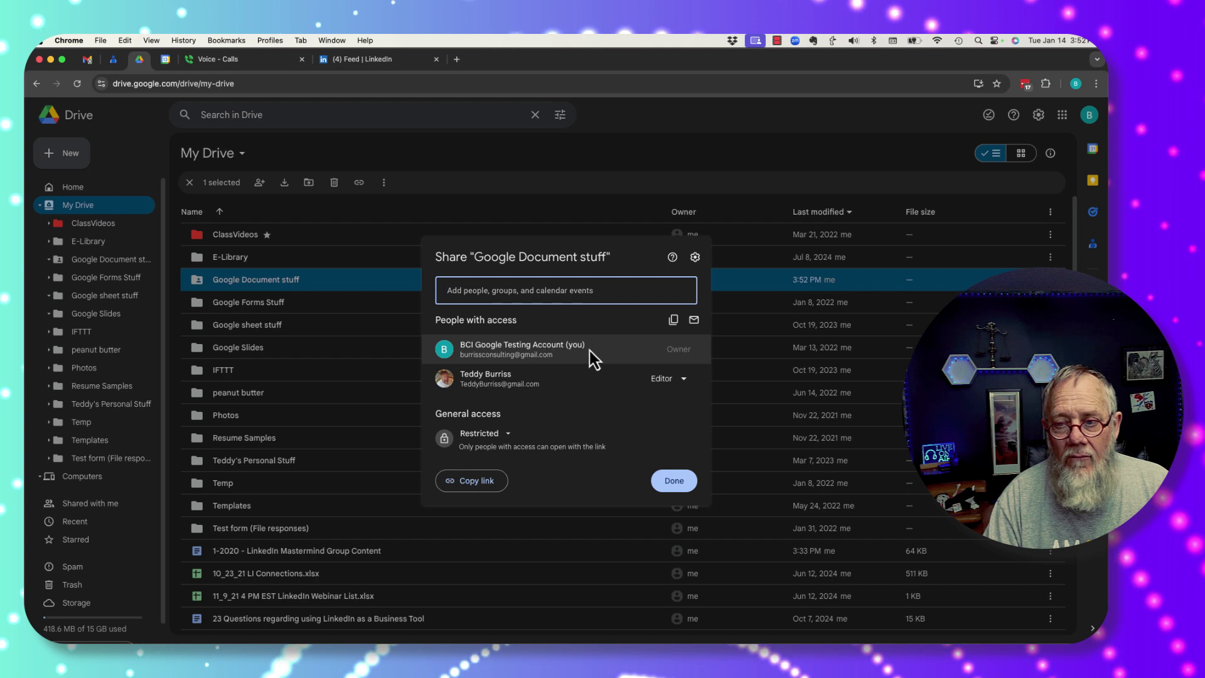
pyautogui.click(696, 262)
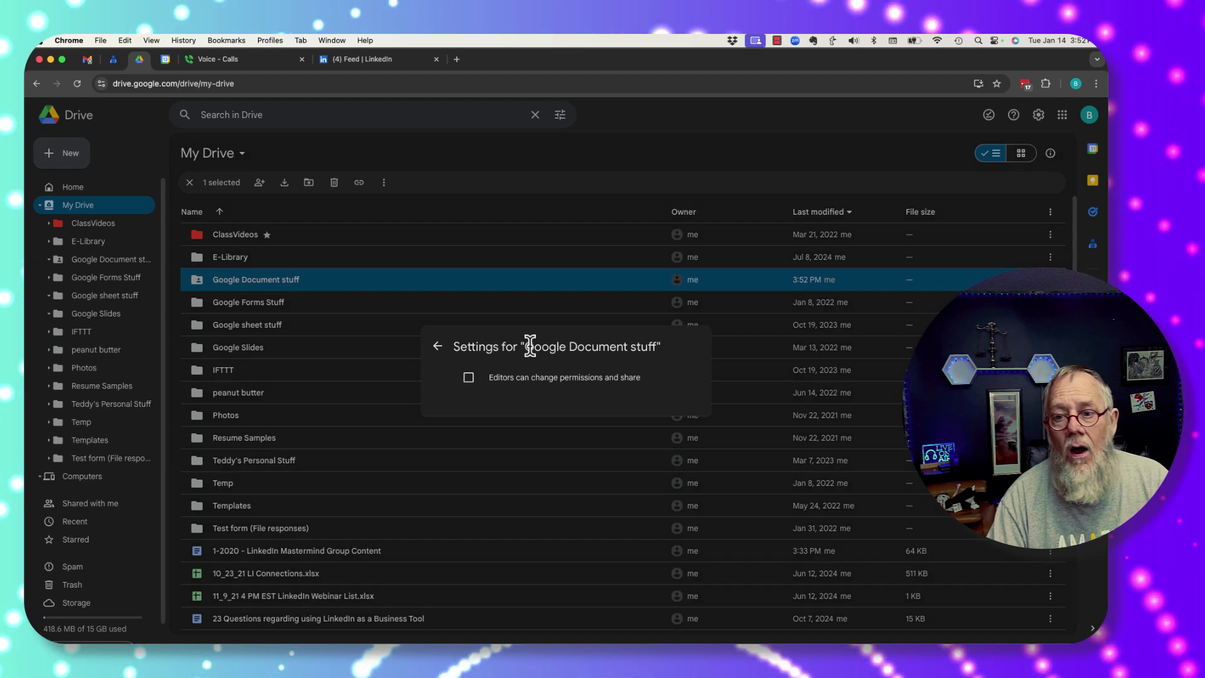
pyautogui.click(437, 347)
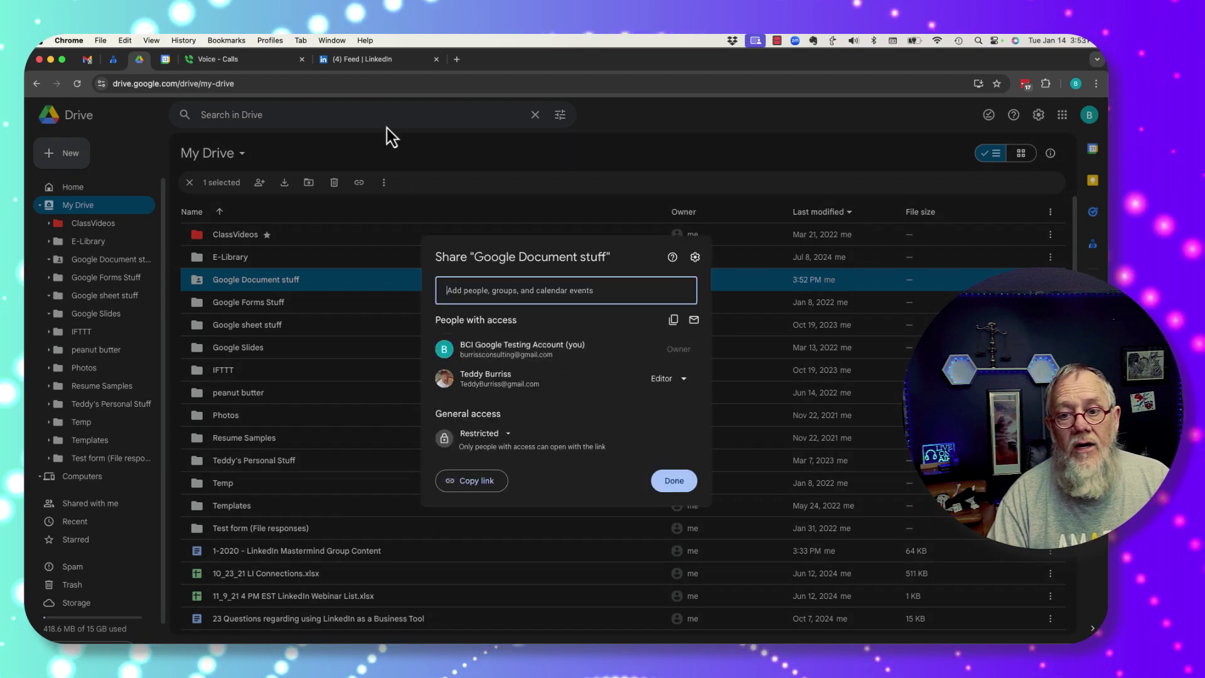
pyautogui.click(674, 480)
pyautogui.click(275, 40)
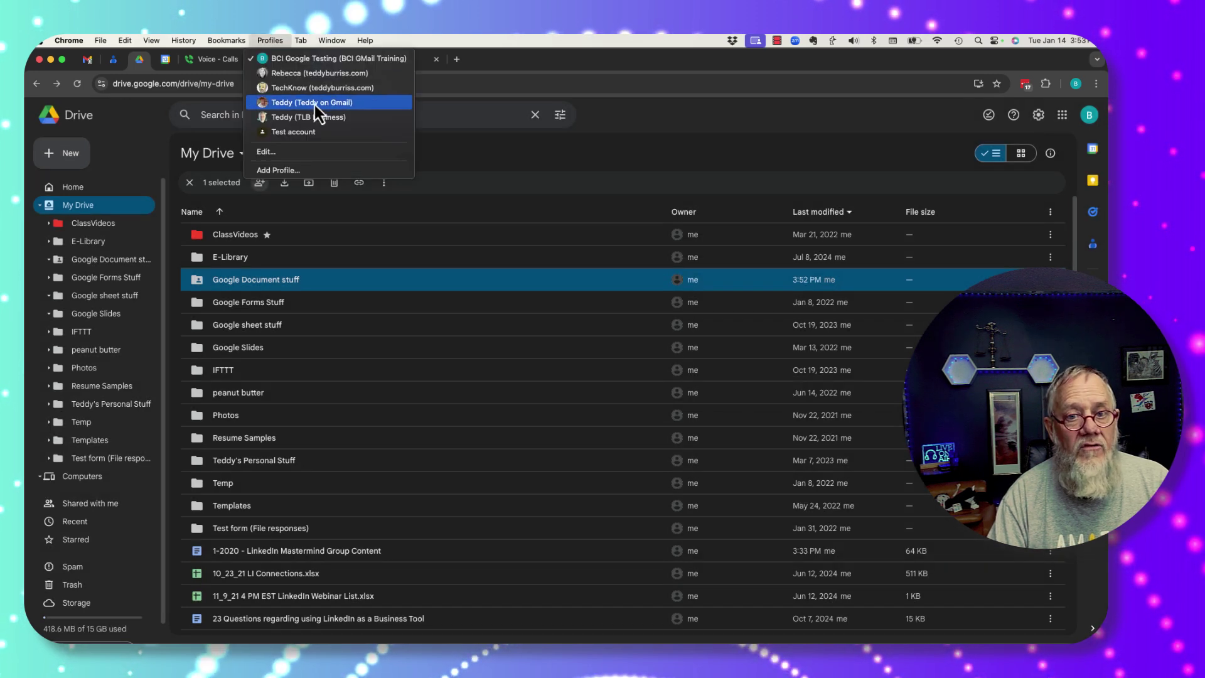
# Step: In the editor's window, retry sharing the folder and dismiss the 'Ask owner to share' notice
pyautogui.click(315, 104)
pyautogui.click(463, 176)
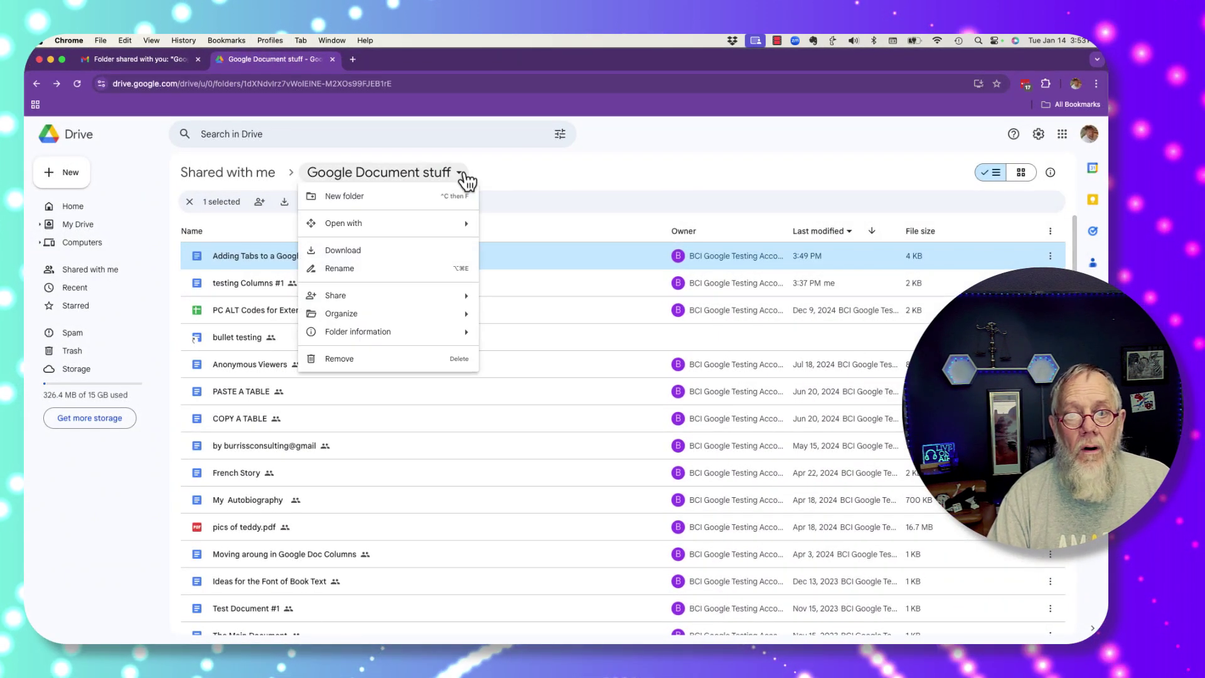
pyautogui.moveTo(379, 298)
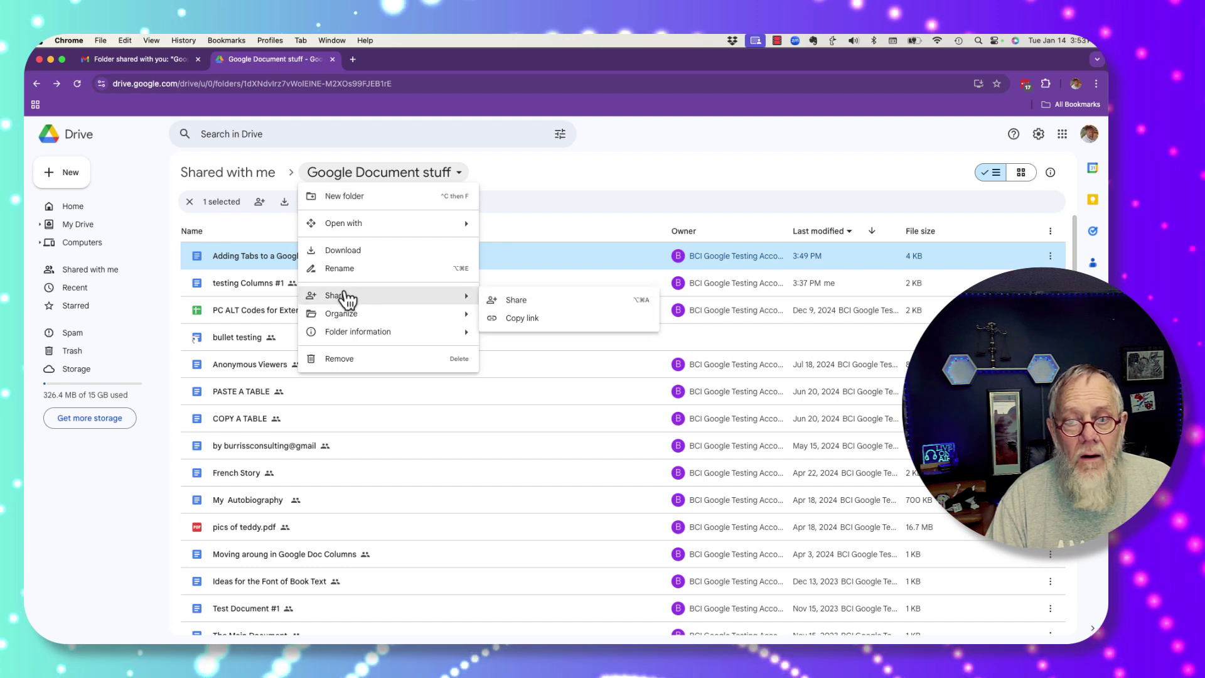
pyautogui.click(545, 298)
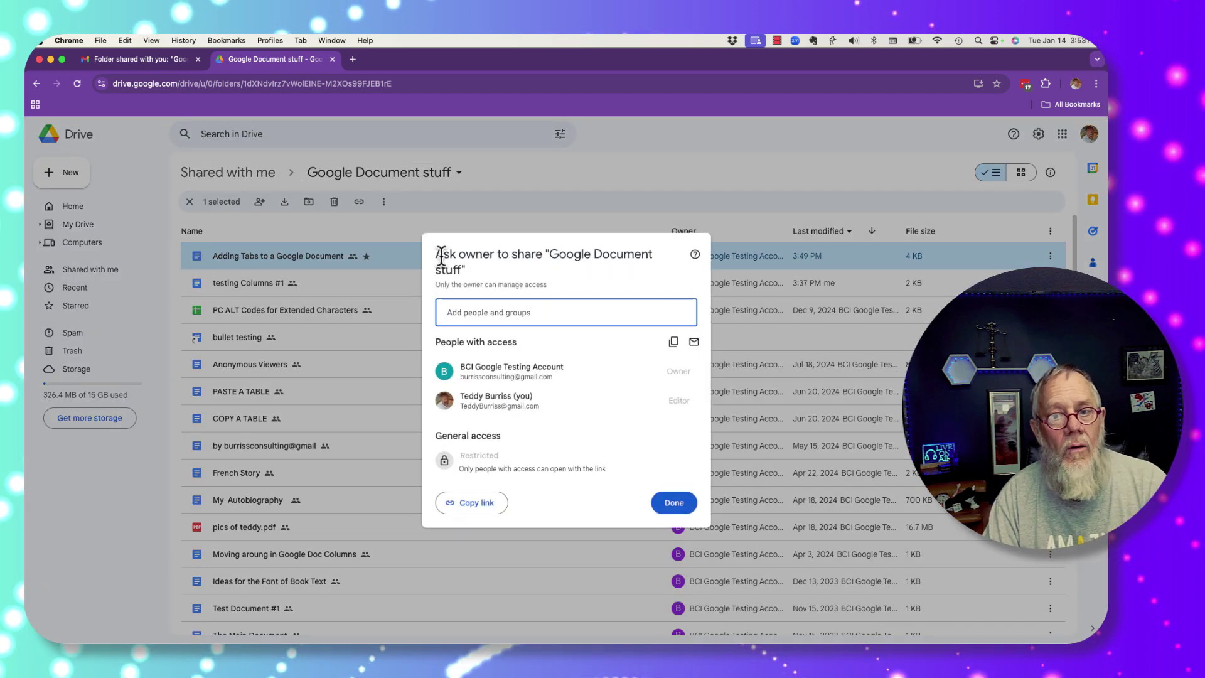
pyautogui.moveTo(435, 255); pyautogui.dragTo(485, 275)
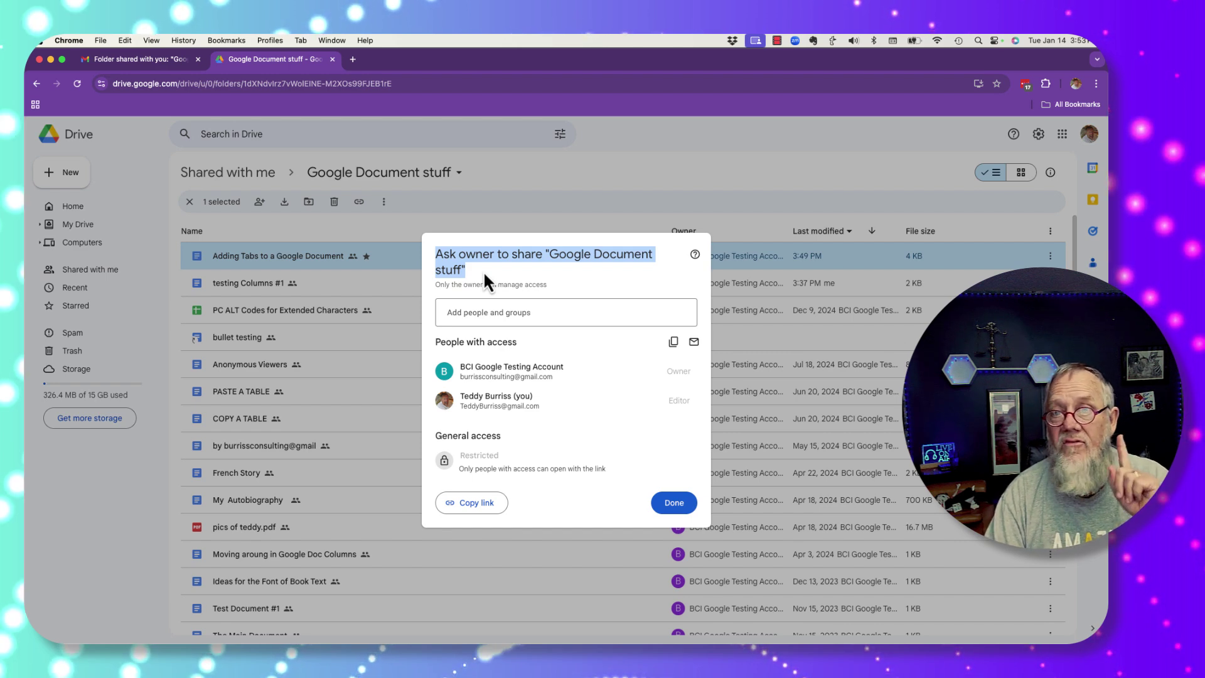
pyautogui.click(672, 503)
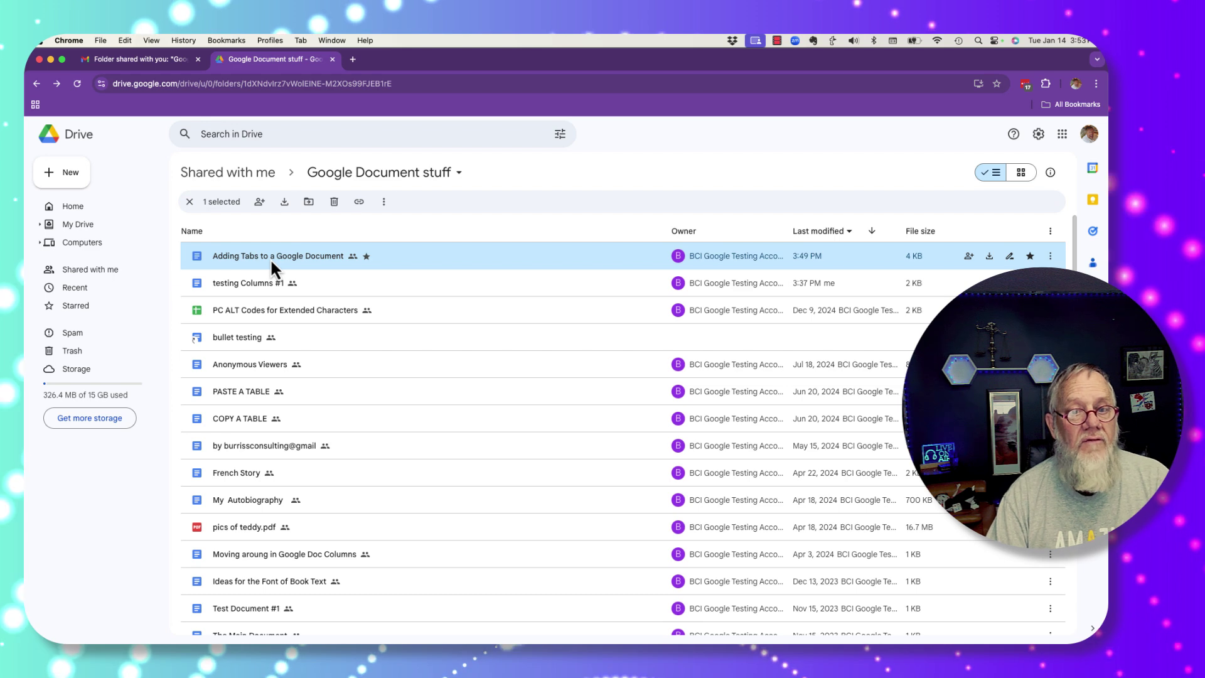
# Step: Begin adding a collaborator to 'Adding Tabs to a Google Document', then cancel without sharing
pyautogui.click(260, 201)
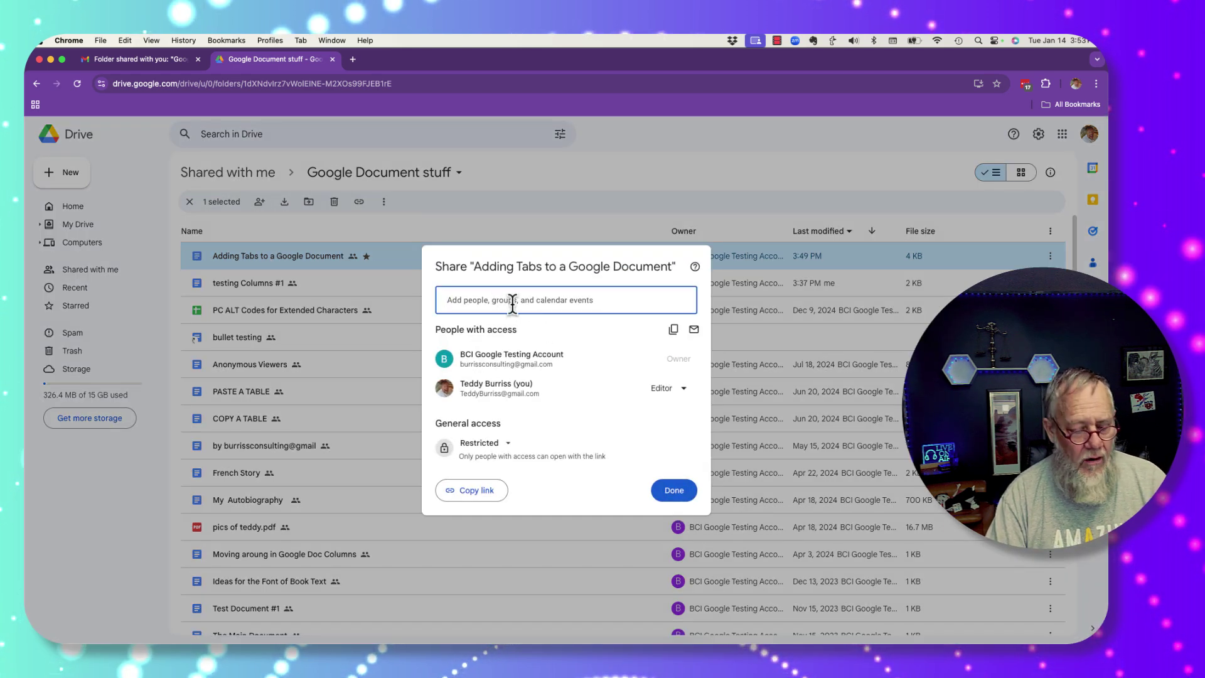
pyautogui.write('rlb')
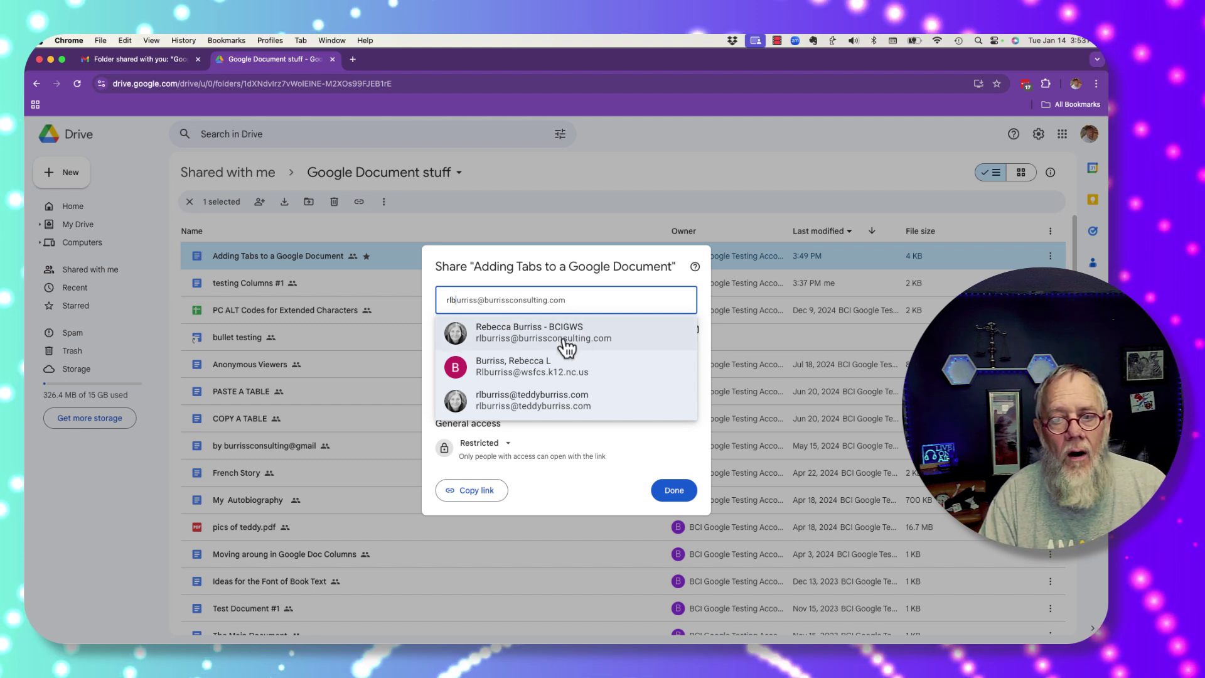
pyautogui.click(566, 343)
pyautogui.click(668, 334)
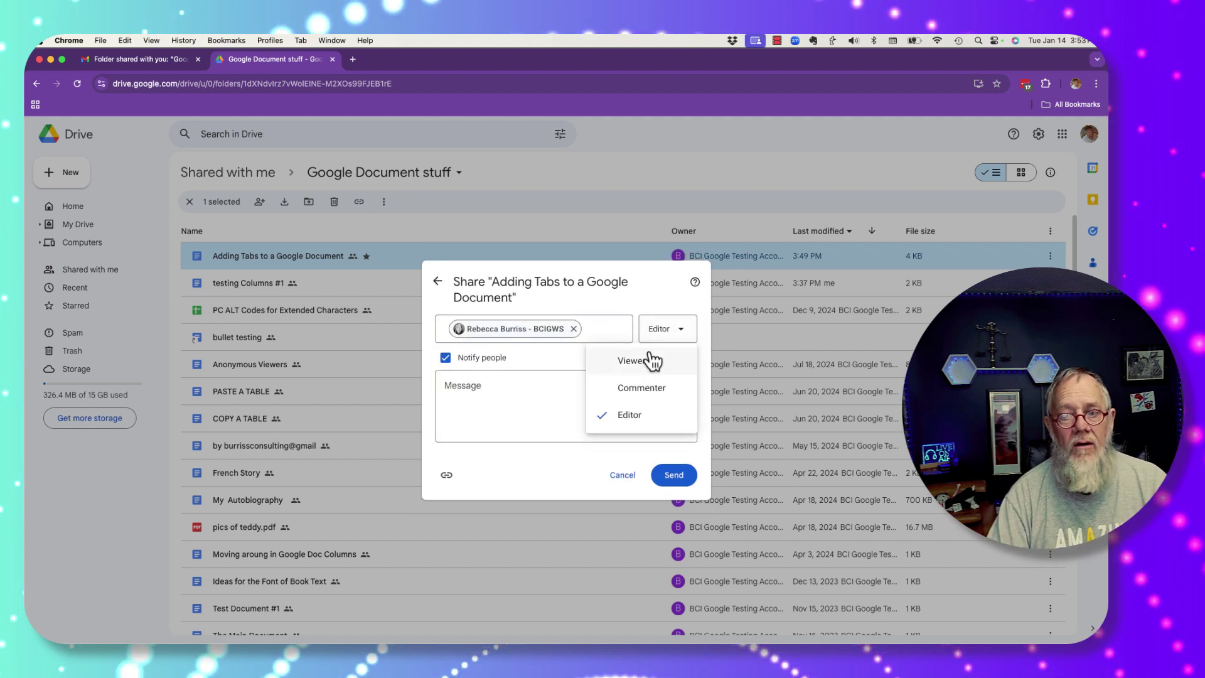
pyautogui.click(633, 481)
pyautogui.click(674, 493)
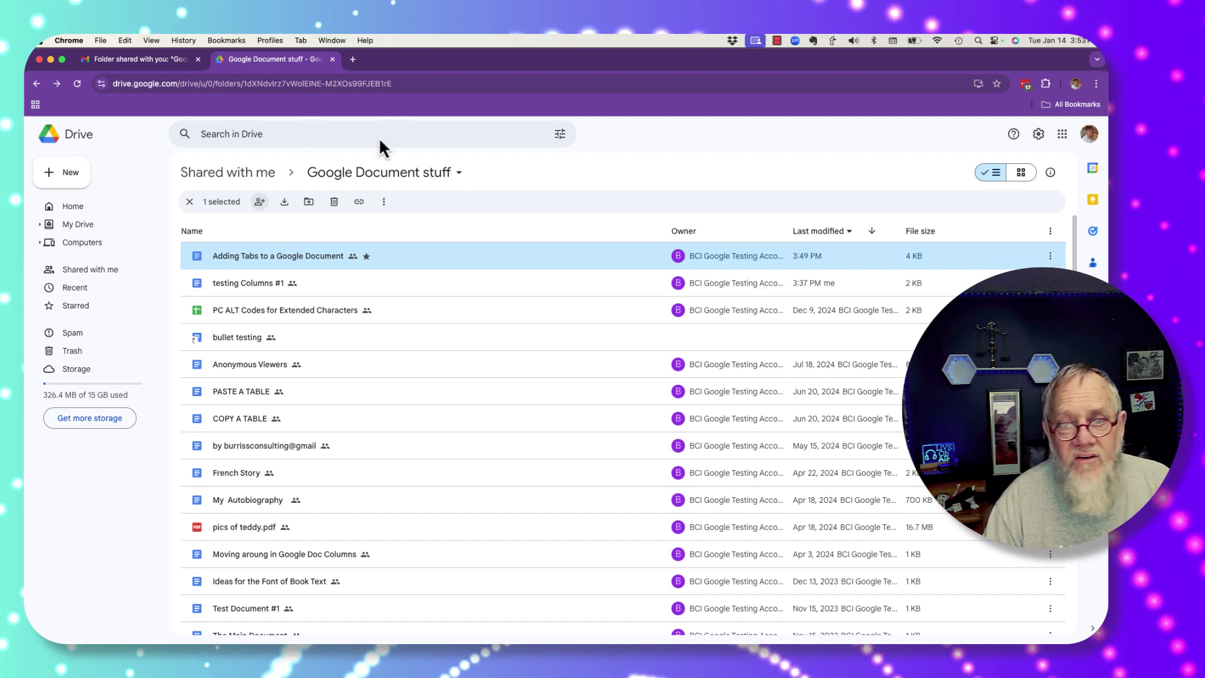
# Step: Retry sharing the folder as editor, dismiss the ask-owner notice, and select bullet testing
pyautogui.click(459, 174)
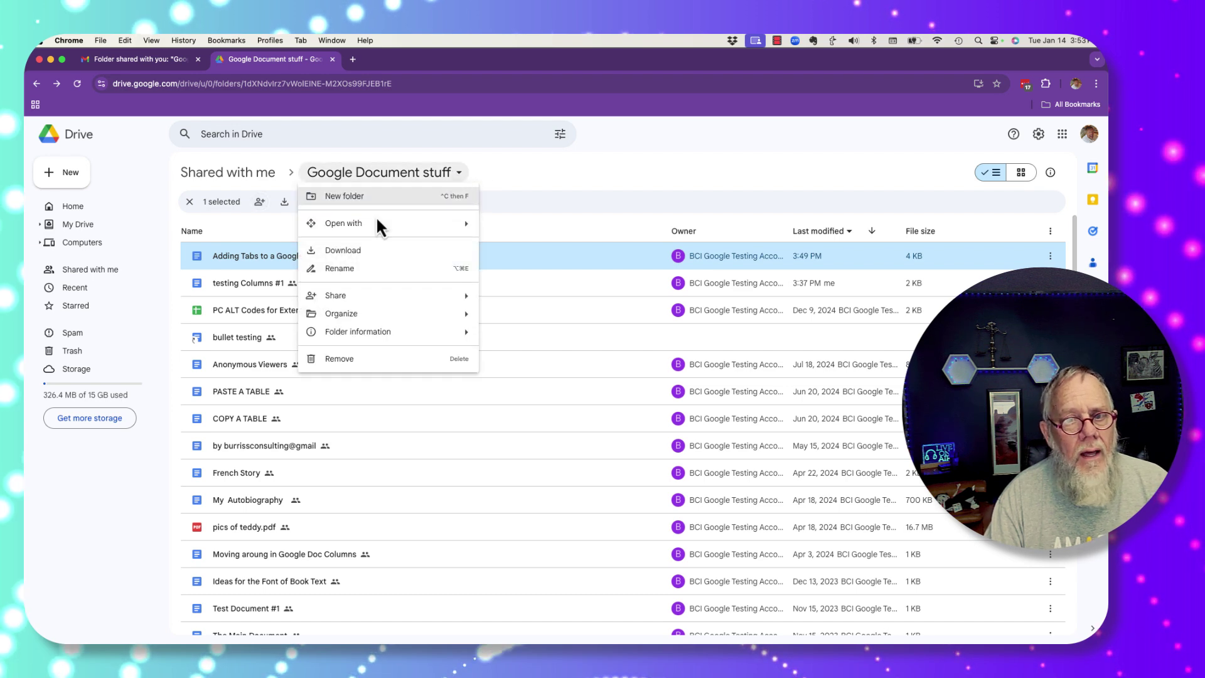
pyautogui.moveTo(352, 295)
pyautogui.click(518, 302)
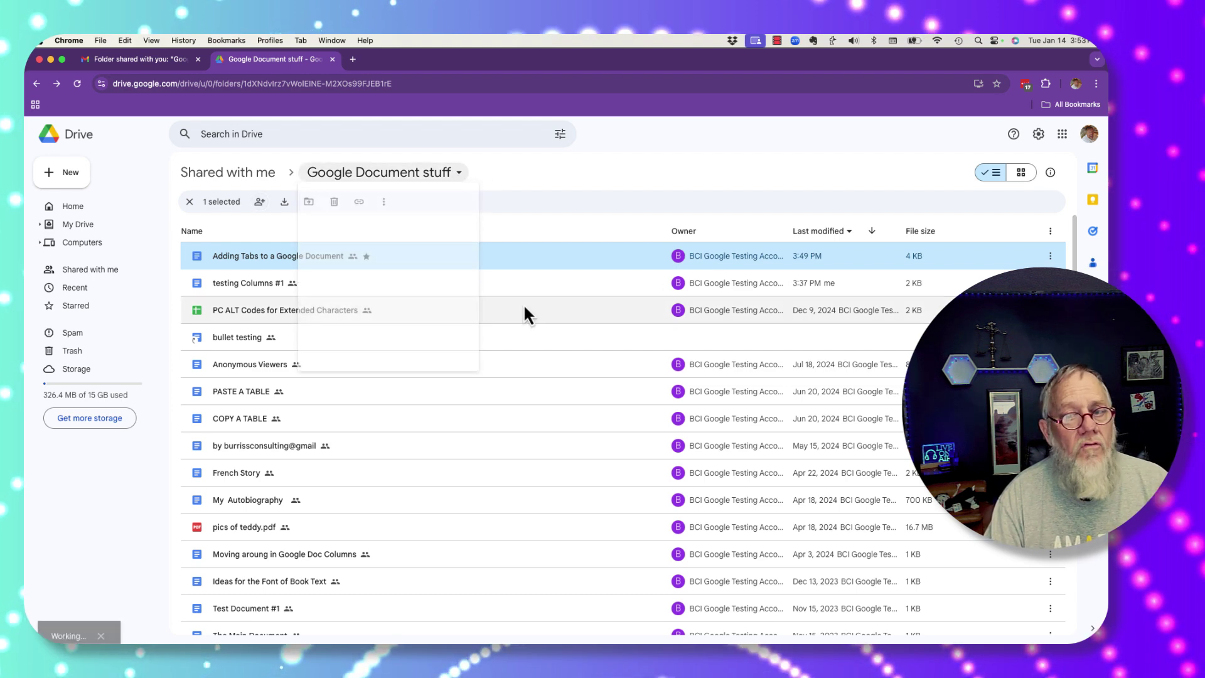
pyautogui.moveTo(449, 254); pyautogui.dragTo(547, 265)
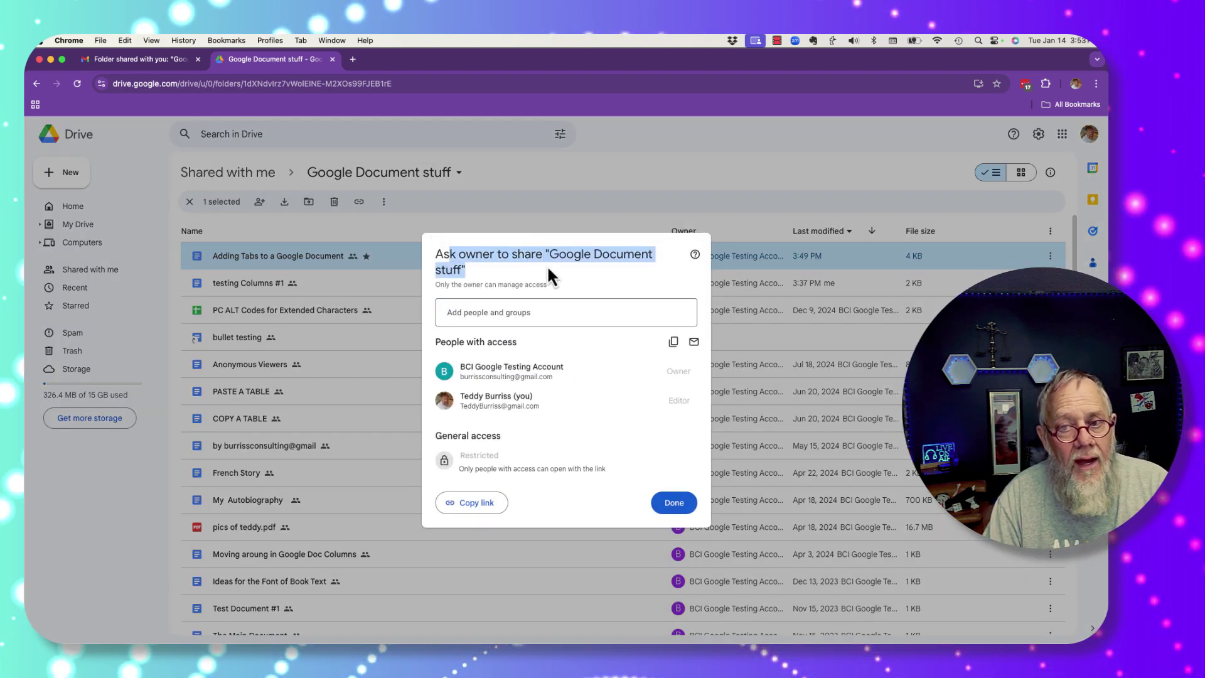
pyautogui.click(510, 167)
pyautogui.click(238, 337)
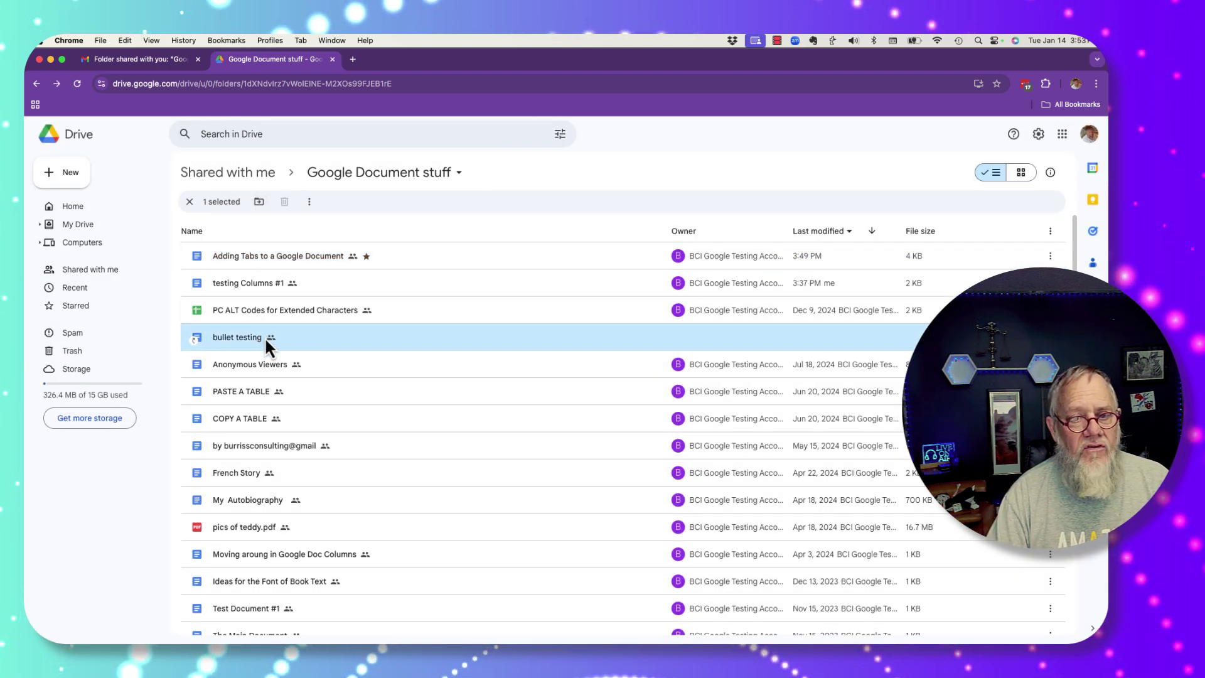
# Step: Open sharing for bullet testing and stage a suggested contact as an Editor
pyautogui.rightClick(265, 337)
pyautogui.moveTo(323, 404)
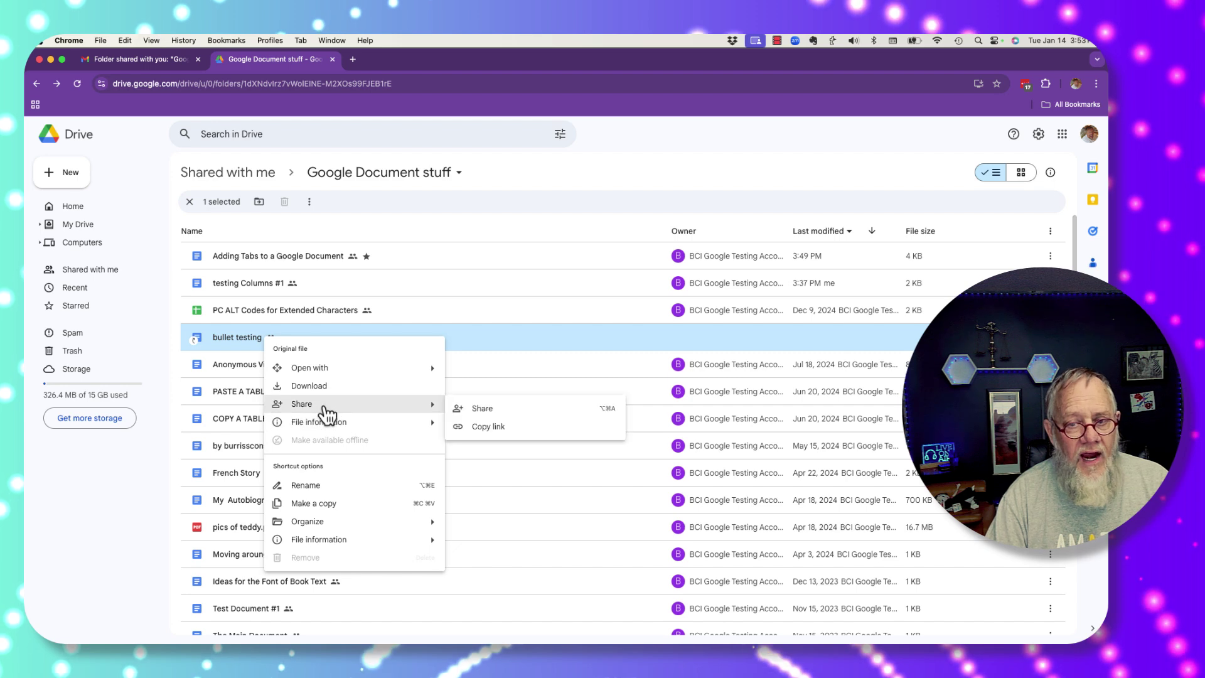
pyautogui.click(469, 408)
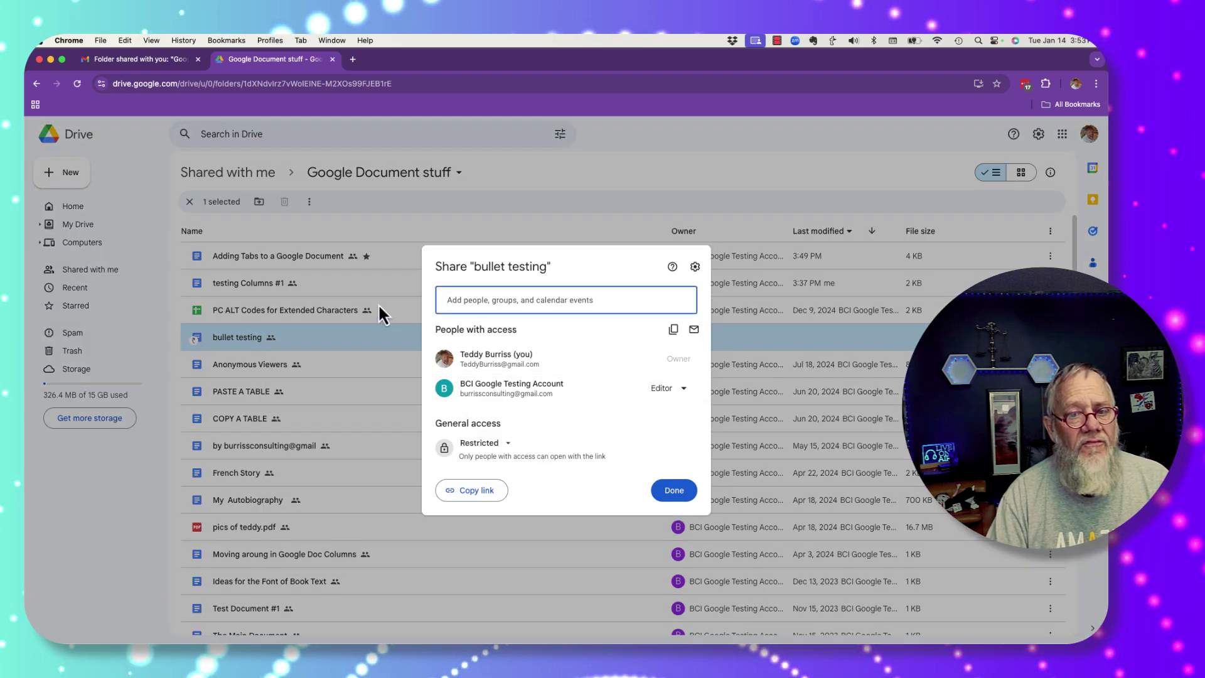
pyautogui.click(493, 304)
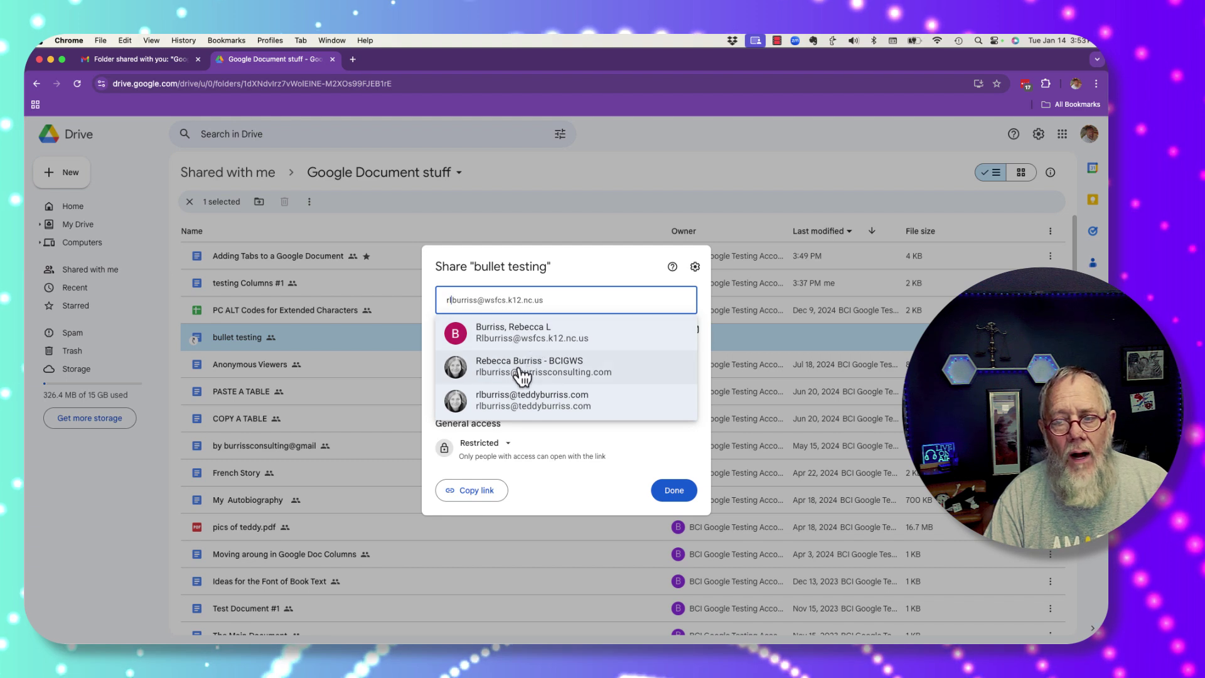
pyautogui.click(520, 372)
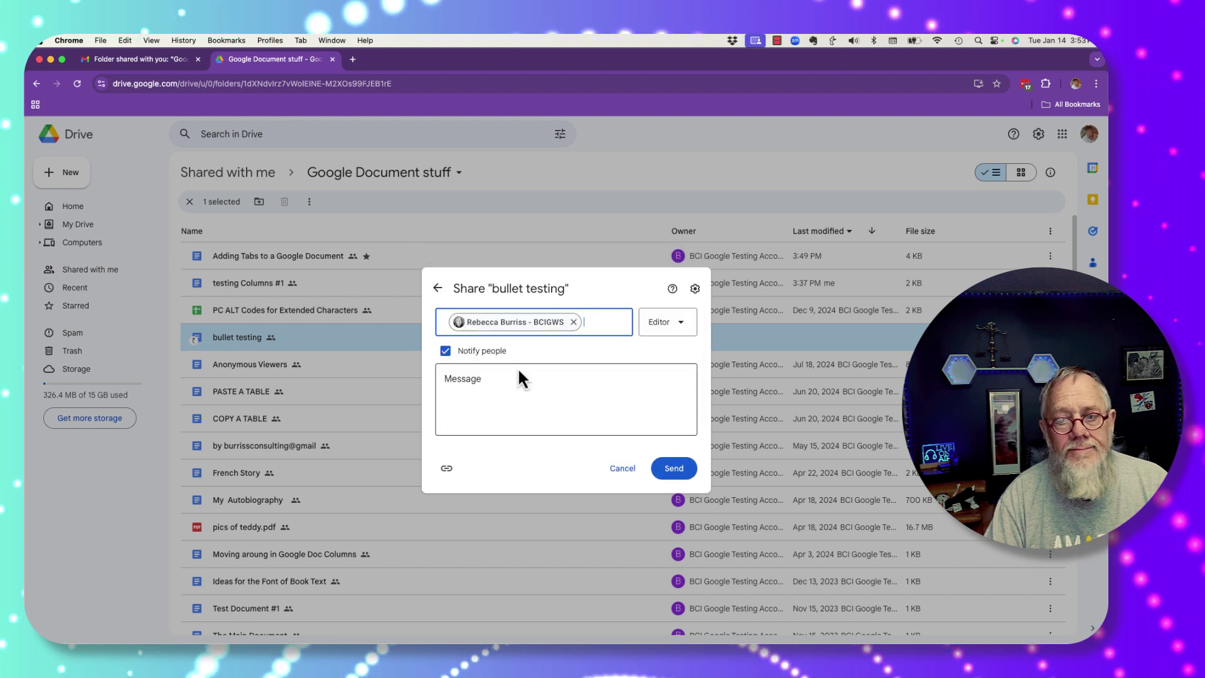
pyautogui.click(664, 325)
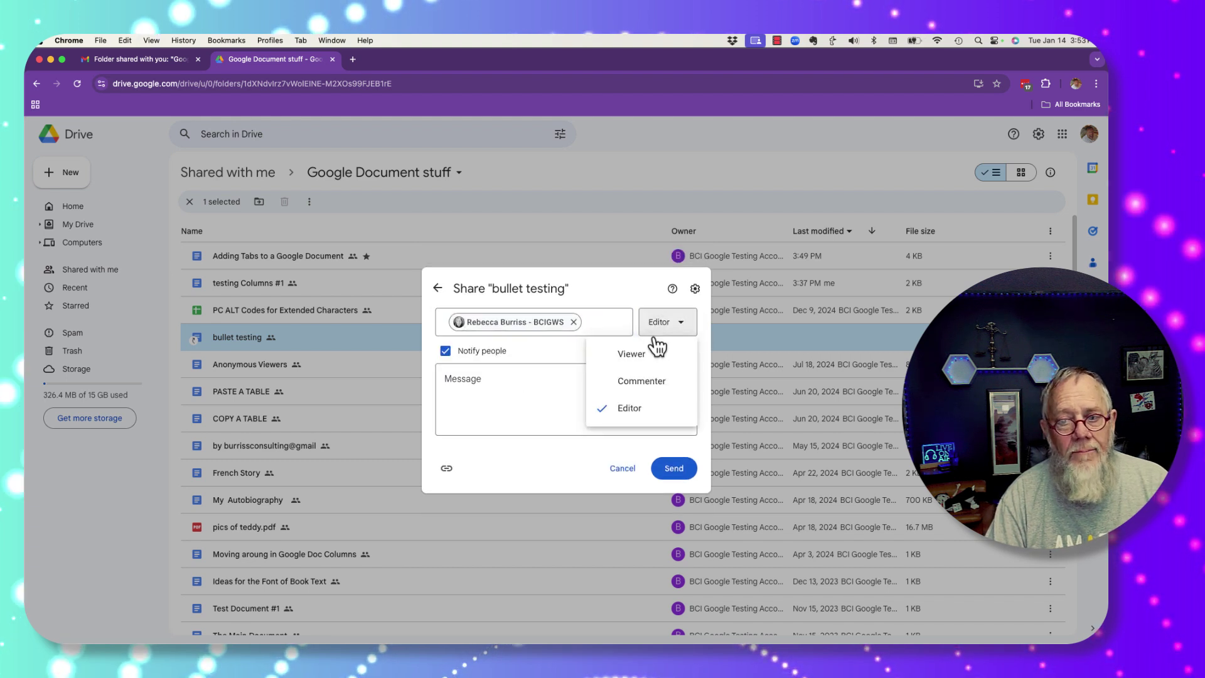
pyautogui.click(635, 409)
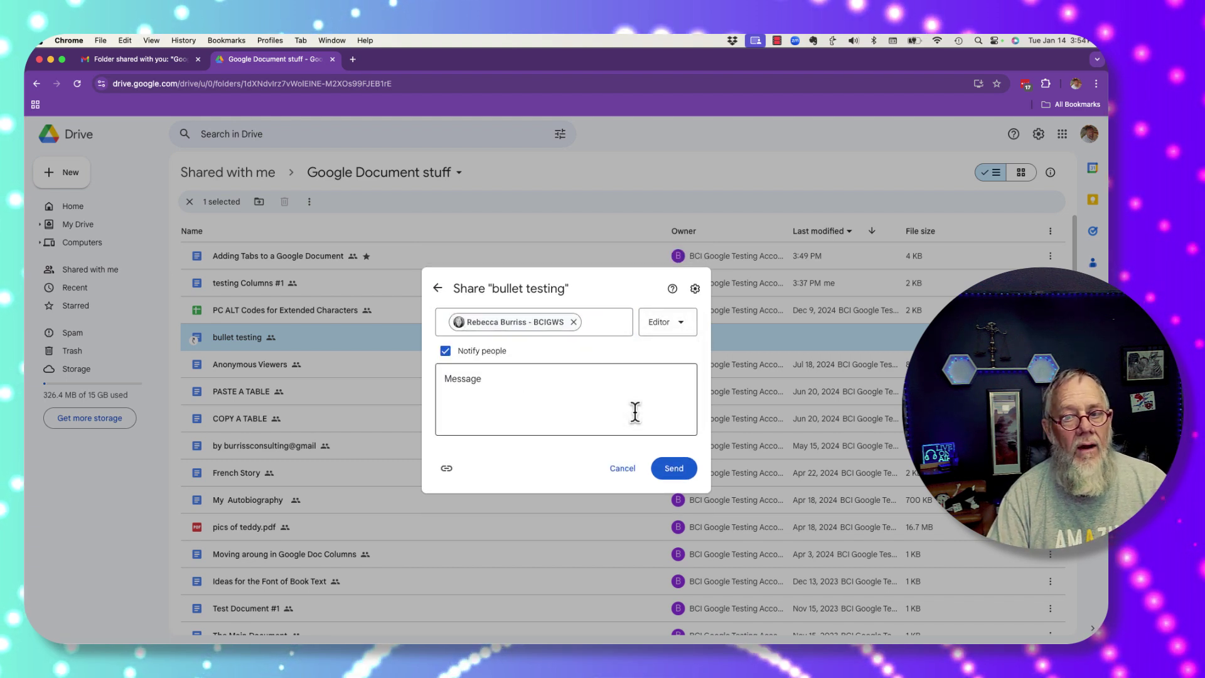
# Step: Turn off 'Editors can change permissions' and 'Viewers can download', discard the pending invite, and finish
pyautogui.click(705, 288)
pyautogui.click(468, 374)
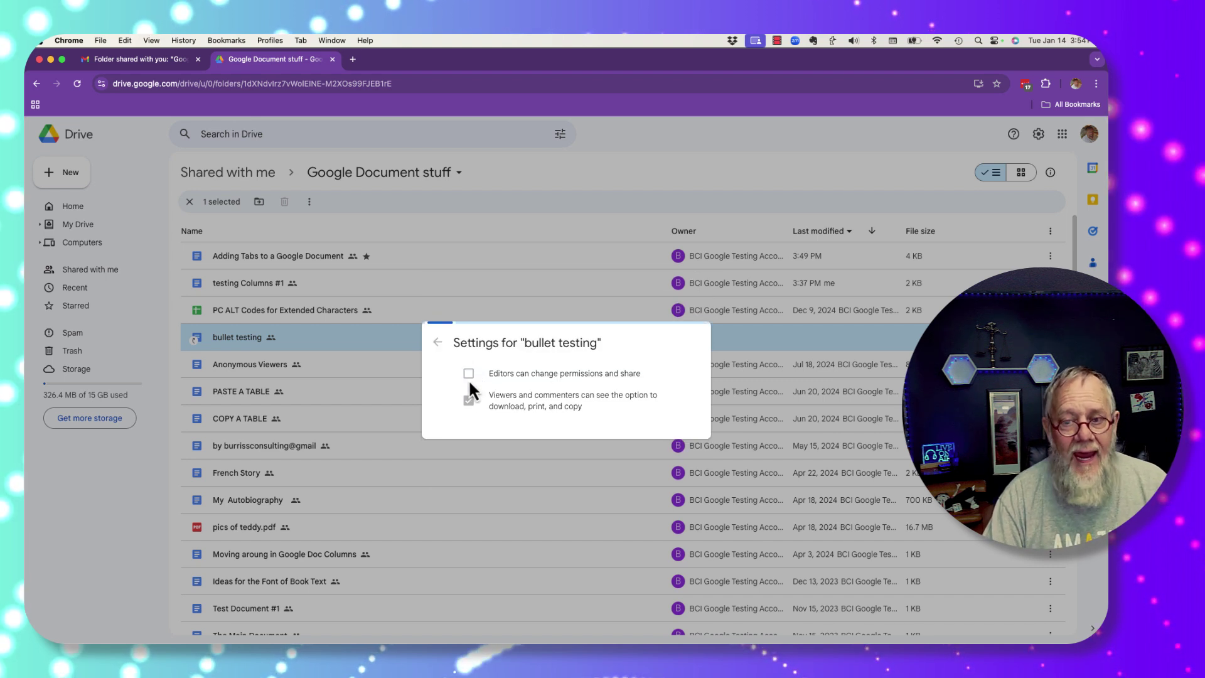
pyautogui.click(468, 401)
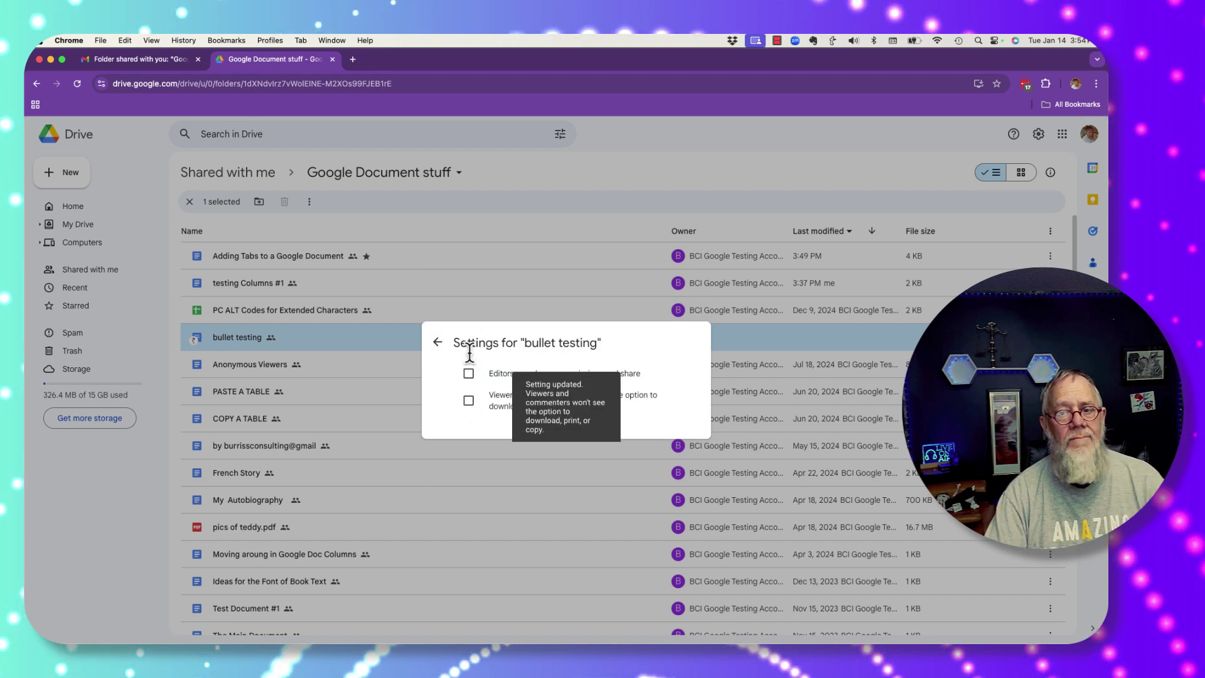
pyautogui.click(439, 342)
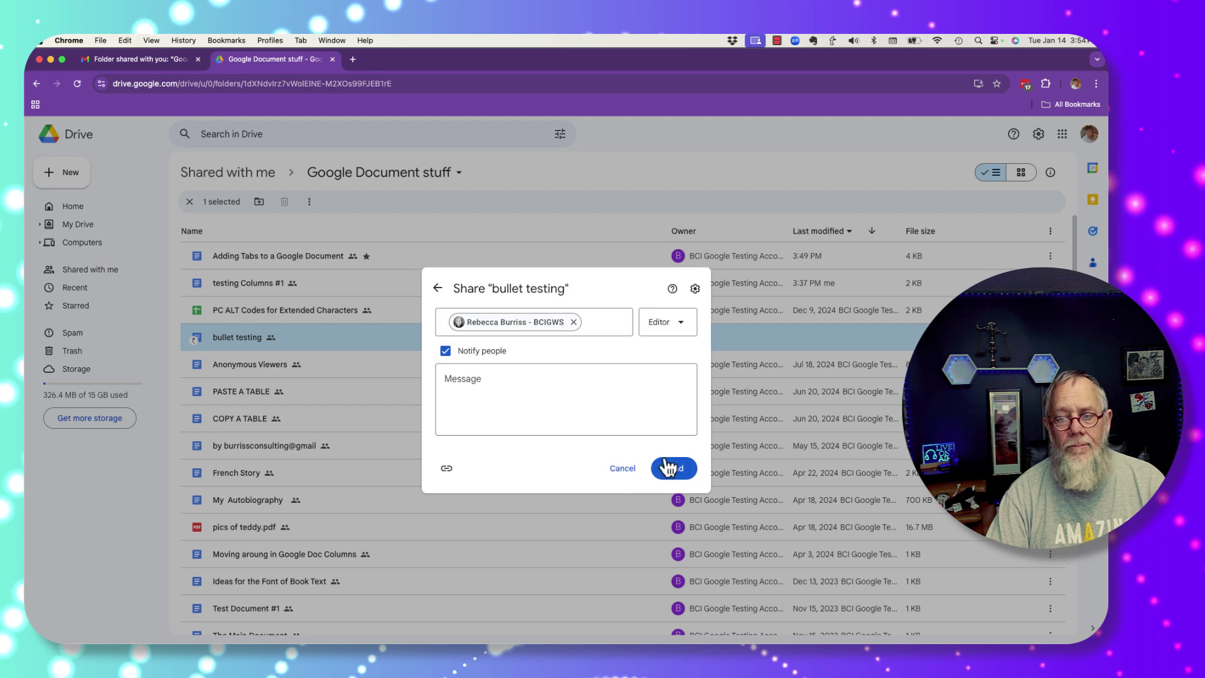
pyautogui.click(622, 470)
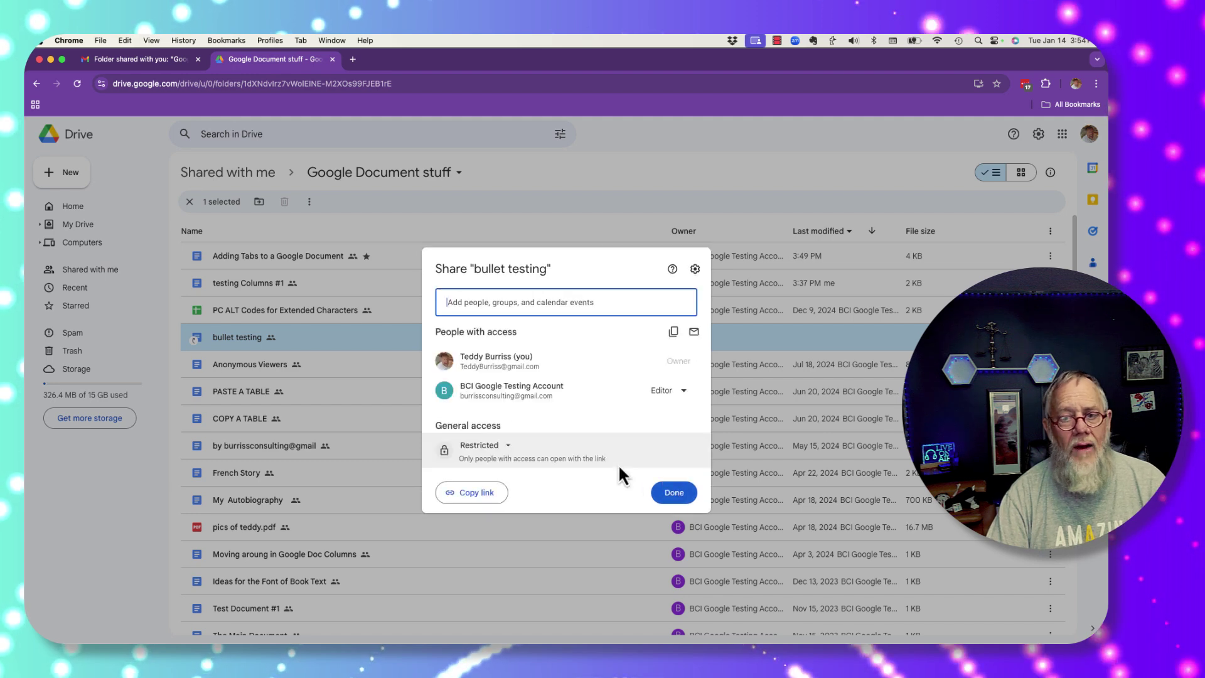
pyautogui.click(668, 493)
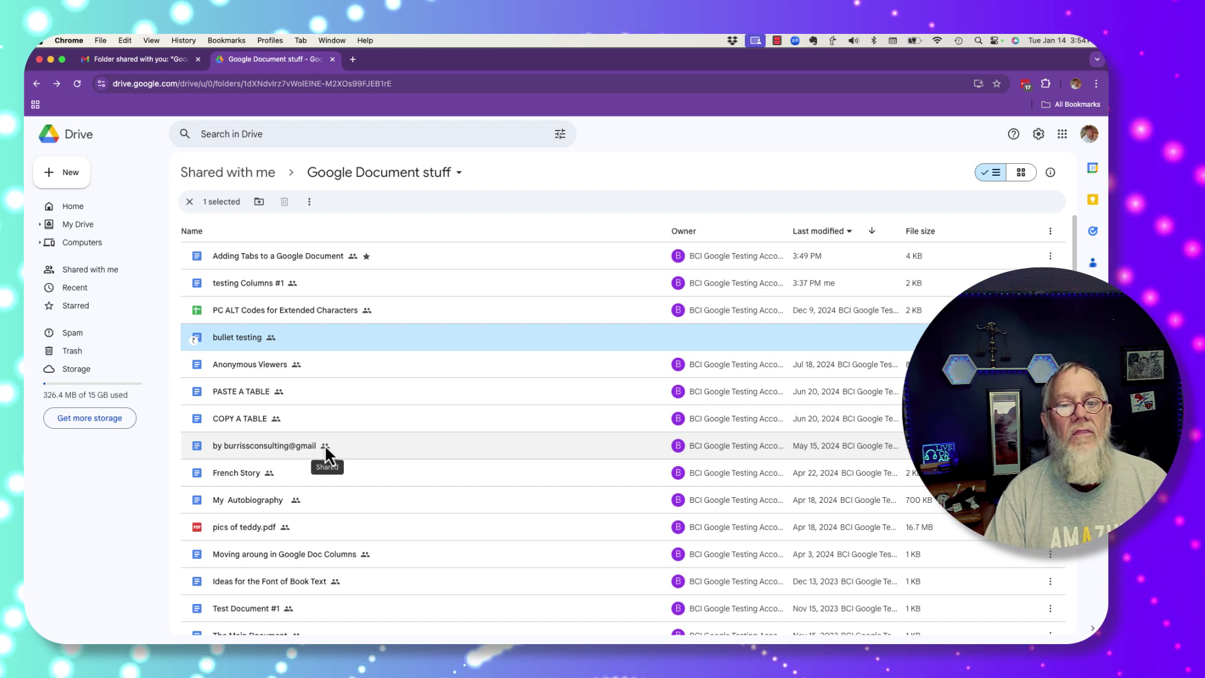
# Step: In the owner's profile, share Google Document stuff with Anyone with the link as Viewer
pyautogui.click(270, 41)
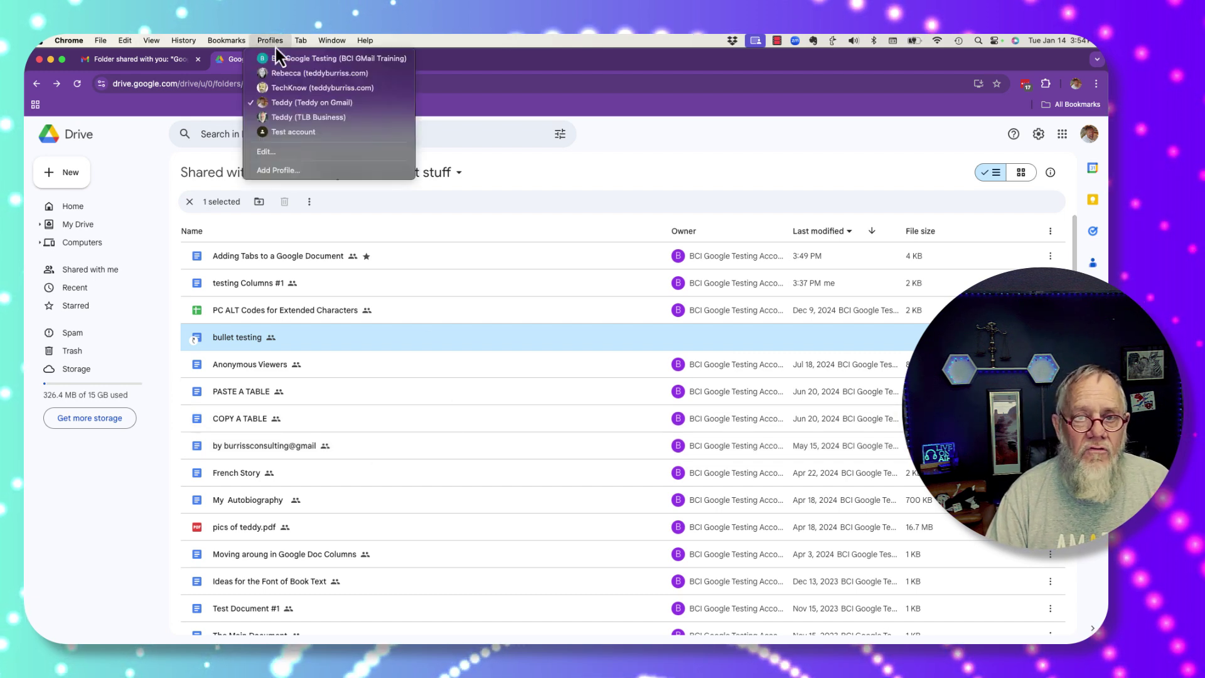
pyautogui.click(291, 59)
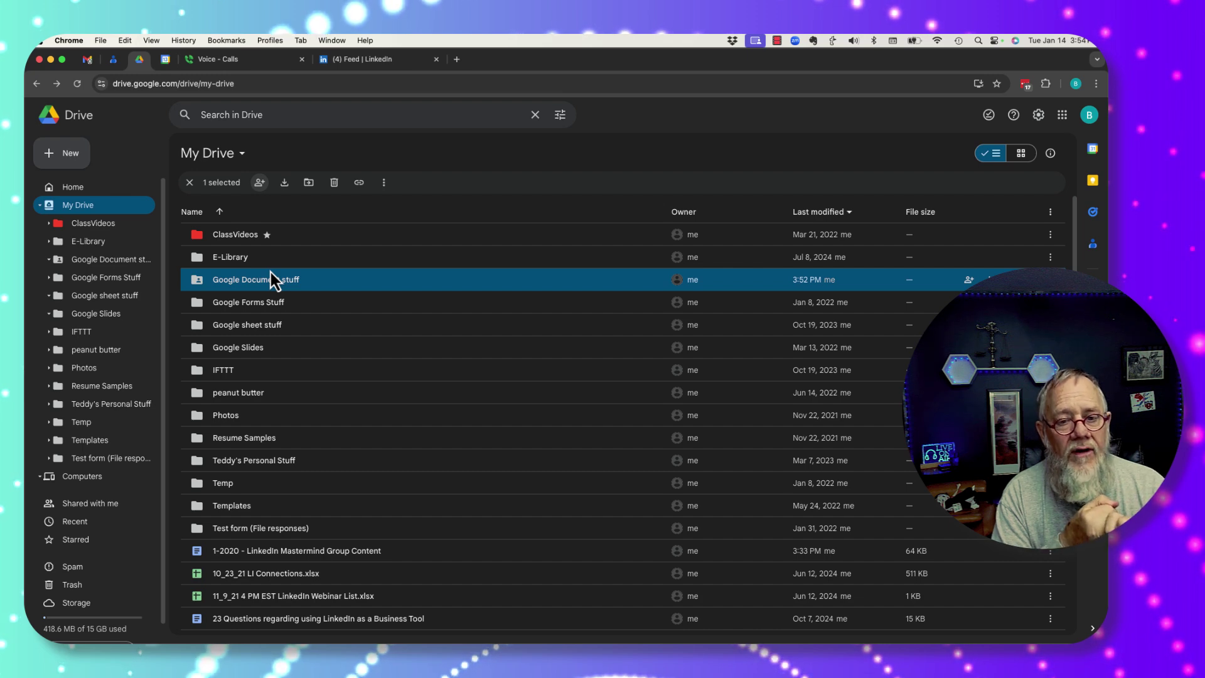
pyautogui.click(259, 182)
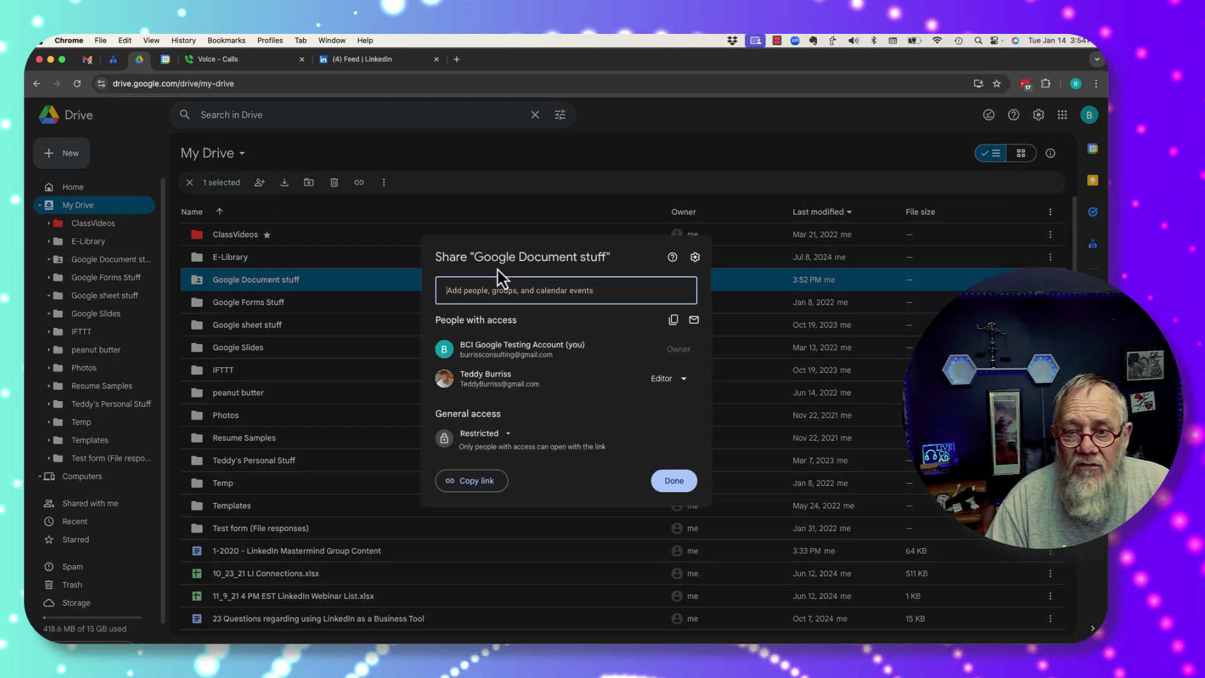
pyautogui.click(503, 434)
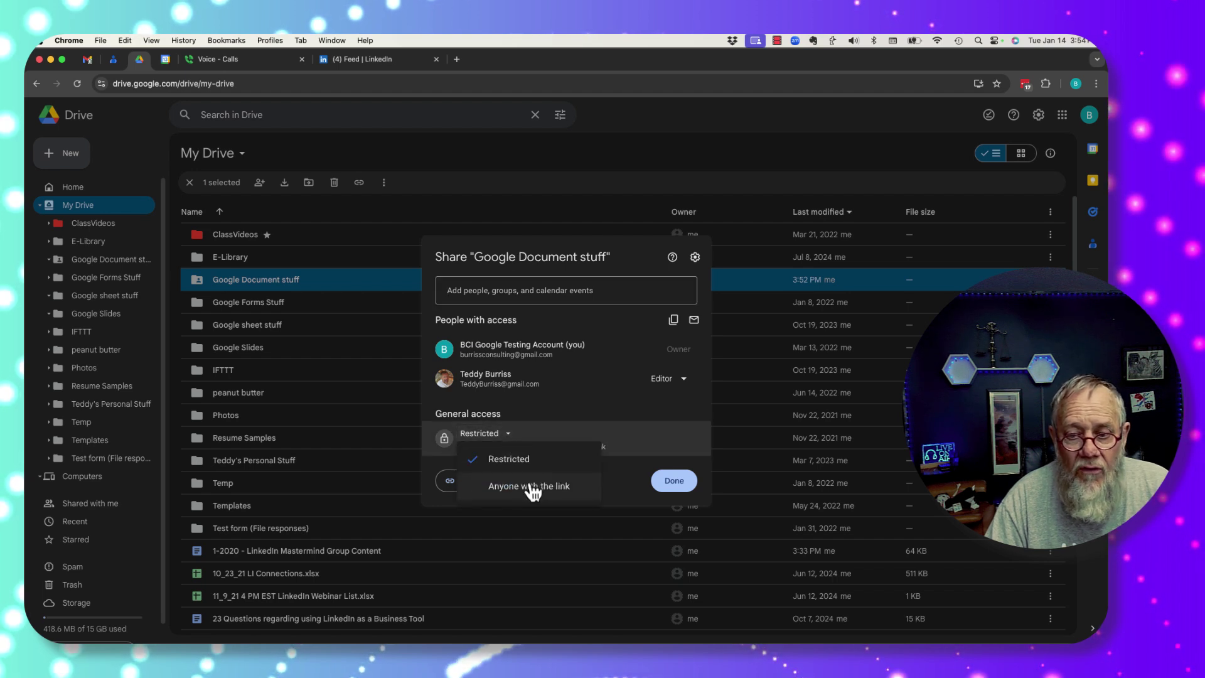
pyautogui.click(531, 487)
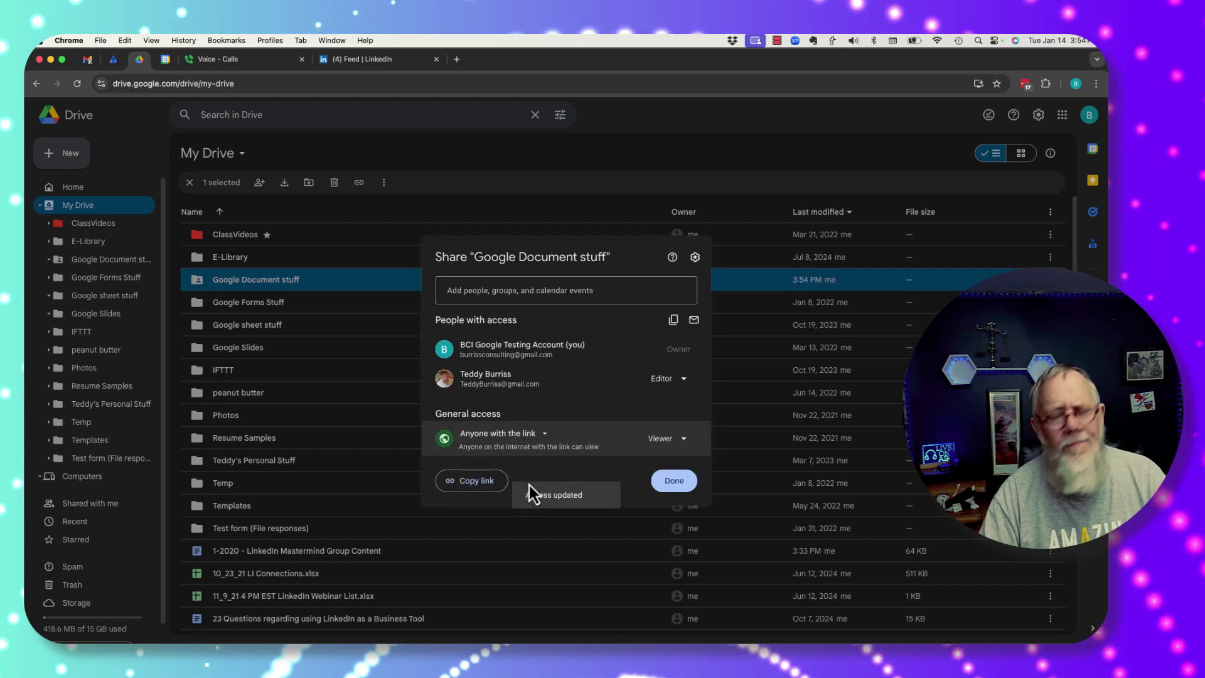
pyautogui.click(683, 440)
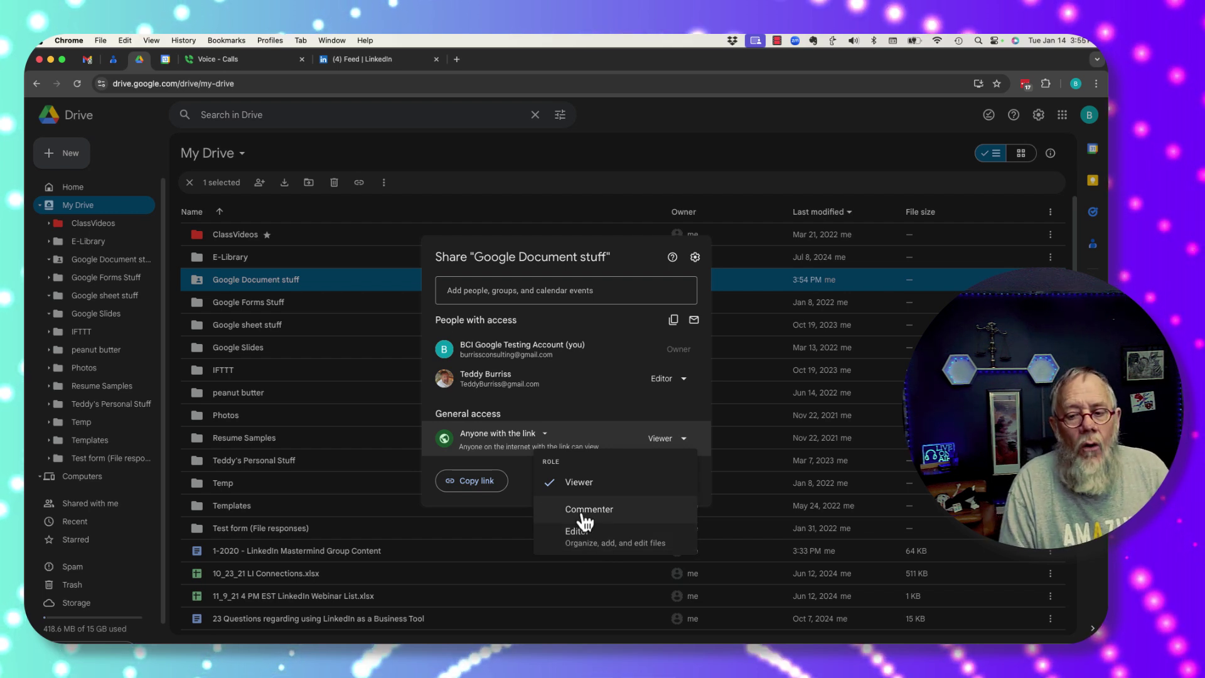
pyautogui.click(589, 479)
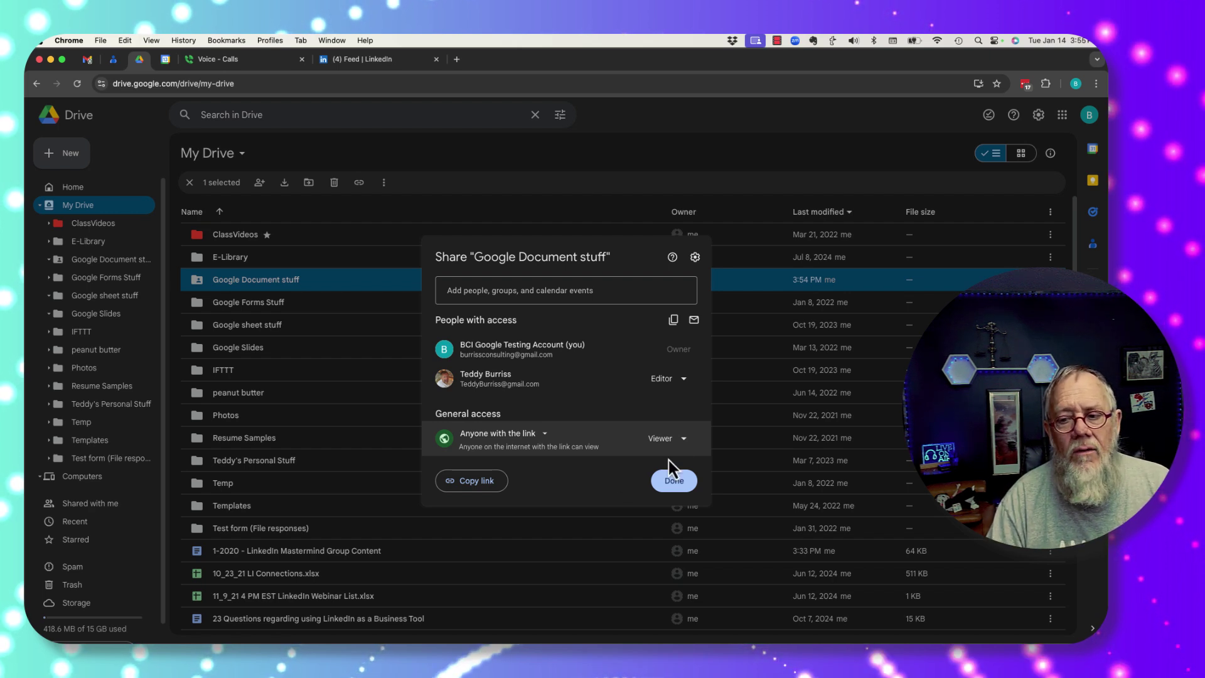
pyautogui.click(683, 442)
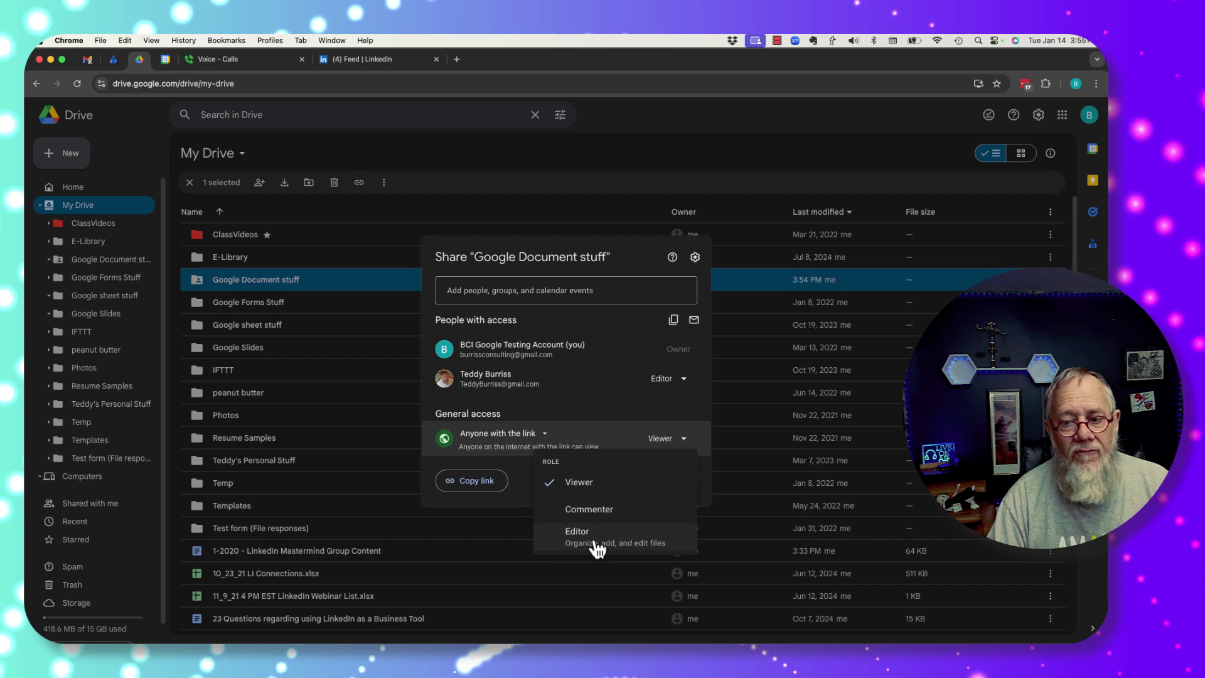
pyautogui.click(580, 483)
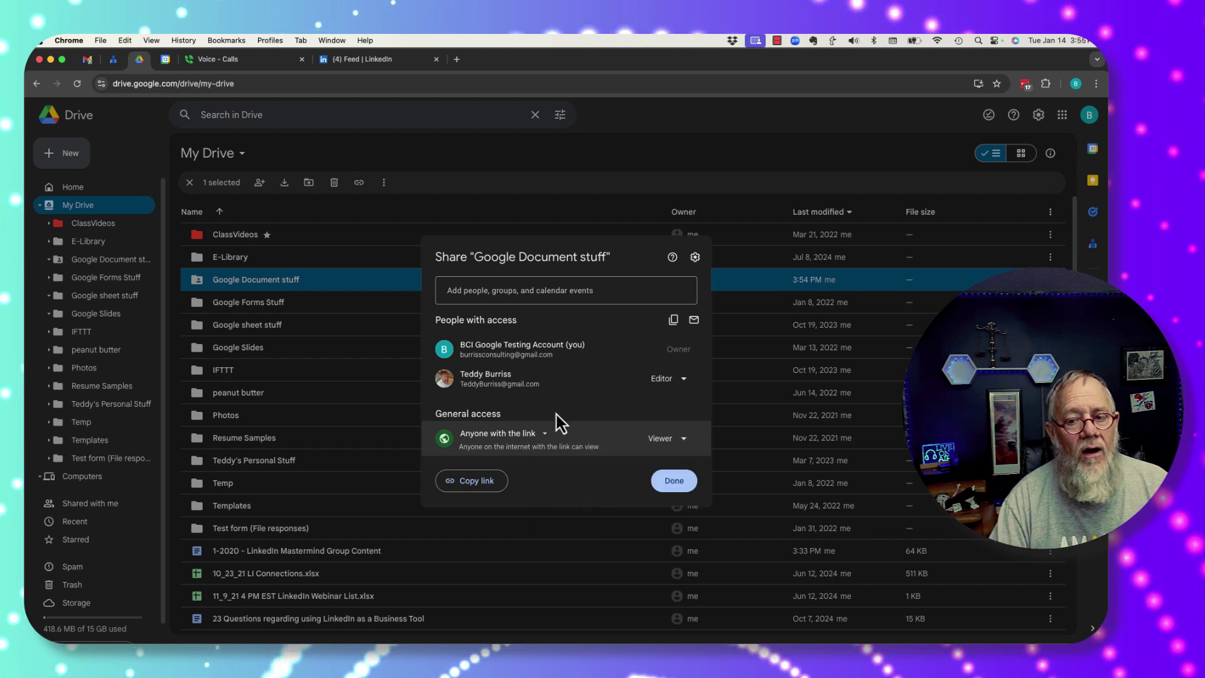
pyautogui.click(674, 484)
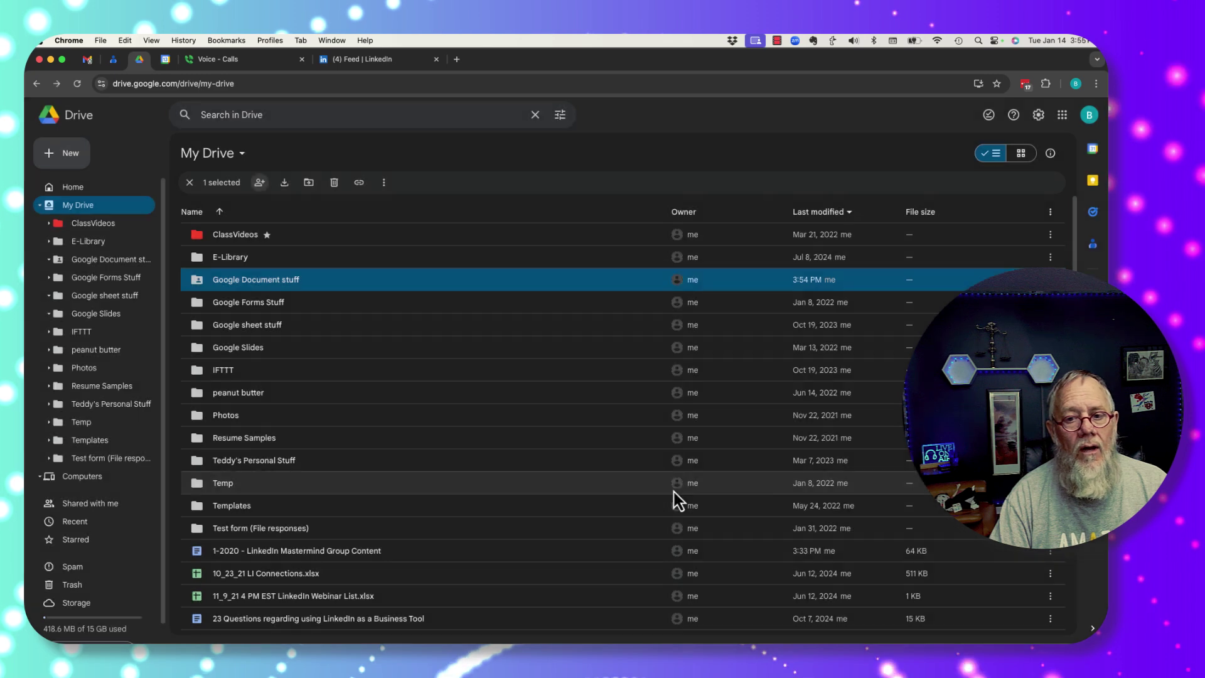
# Step: Copy the Google Document stuff folder's shareable link
pyautogui.rightClick(295, 281)
pyautogui.moveTo(350, 369)
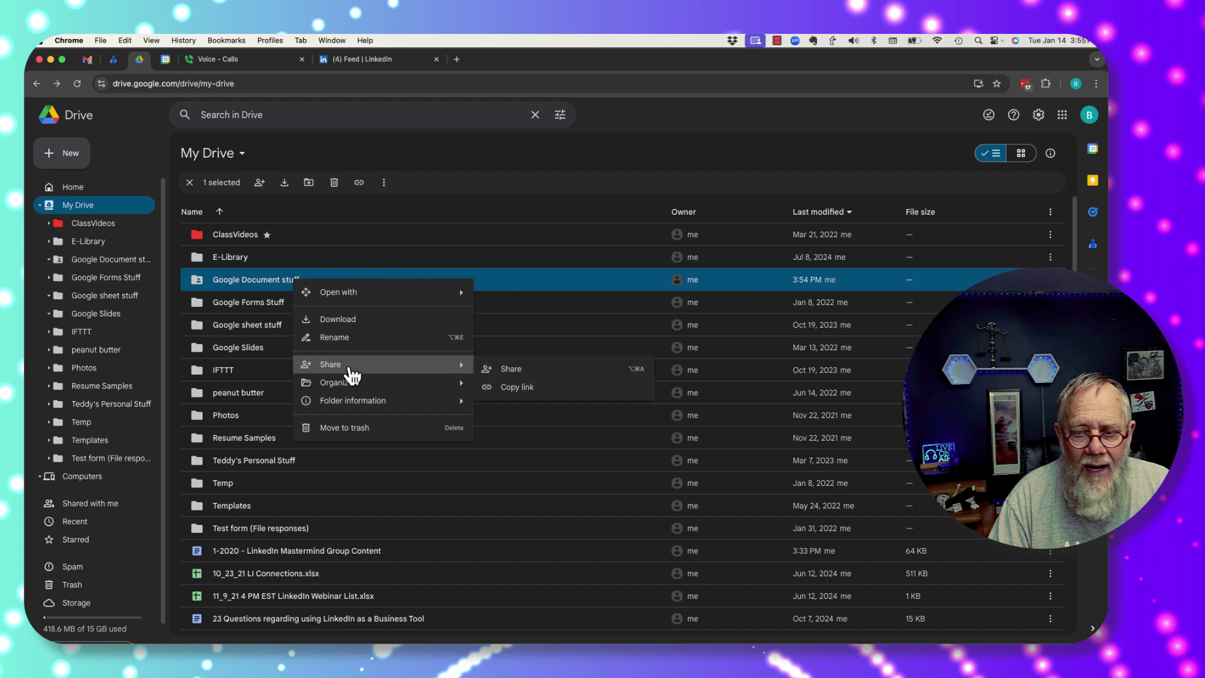
pyautogui.click(521, 388)
# Step: Load the link in a maximized incognito window and open Adding Tabs to a Google Document
pyautogui.click(103, 41)
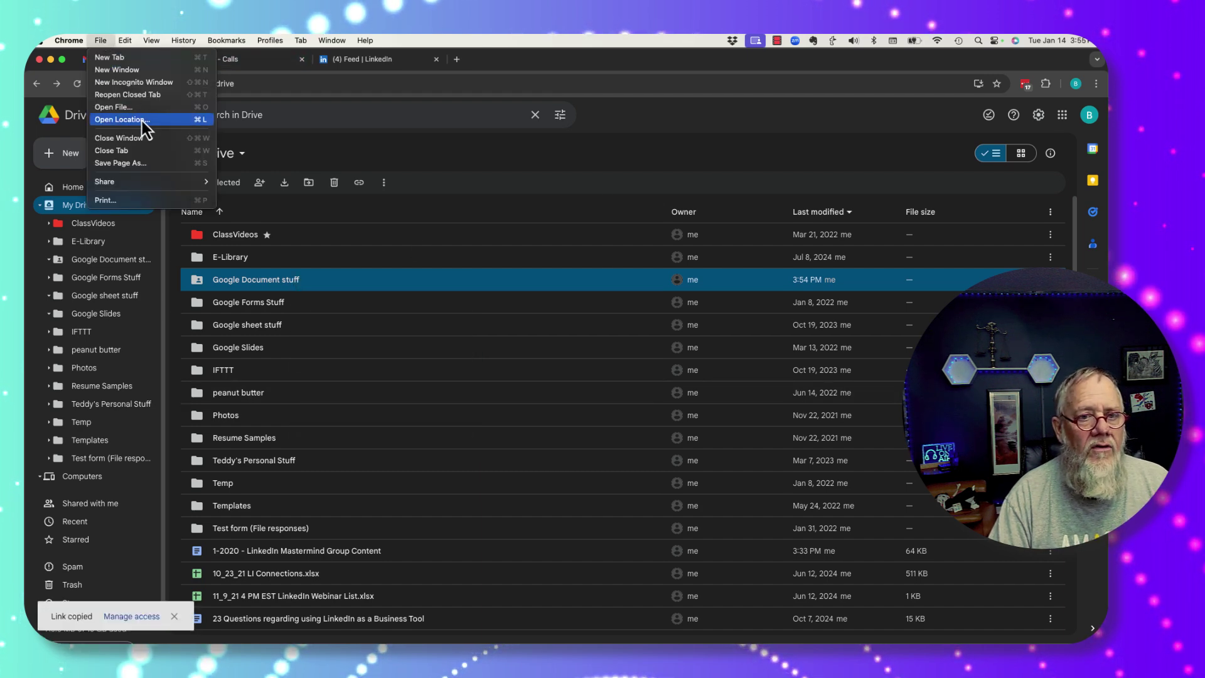
pyautogui.press('Escape')
pyautogui.press('super+shift+n')
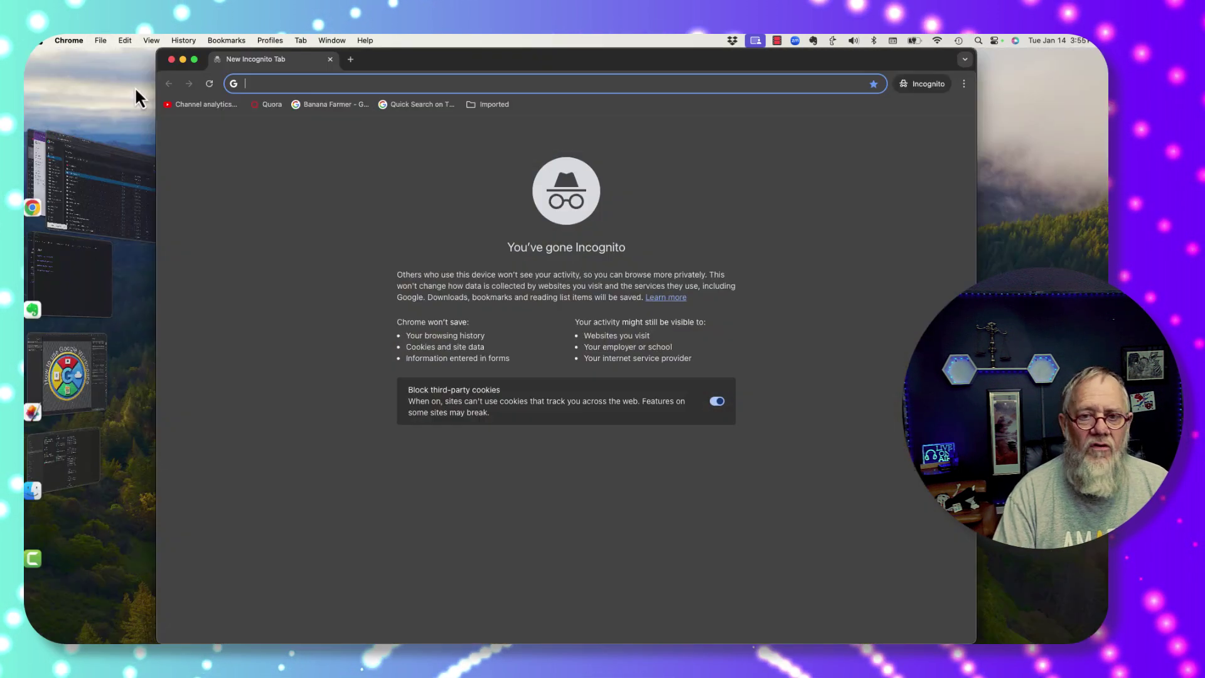
pyautogui.press('super+v')
pyautogui.press('Return')
pyautogui.doubleClick(481, 59)
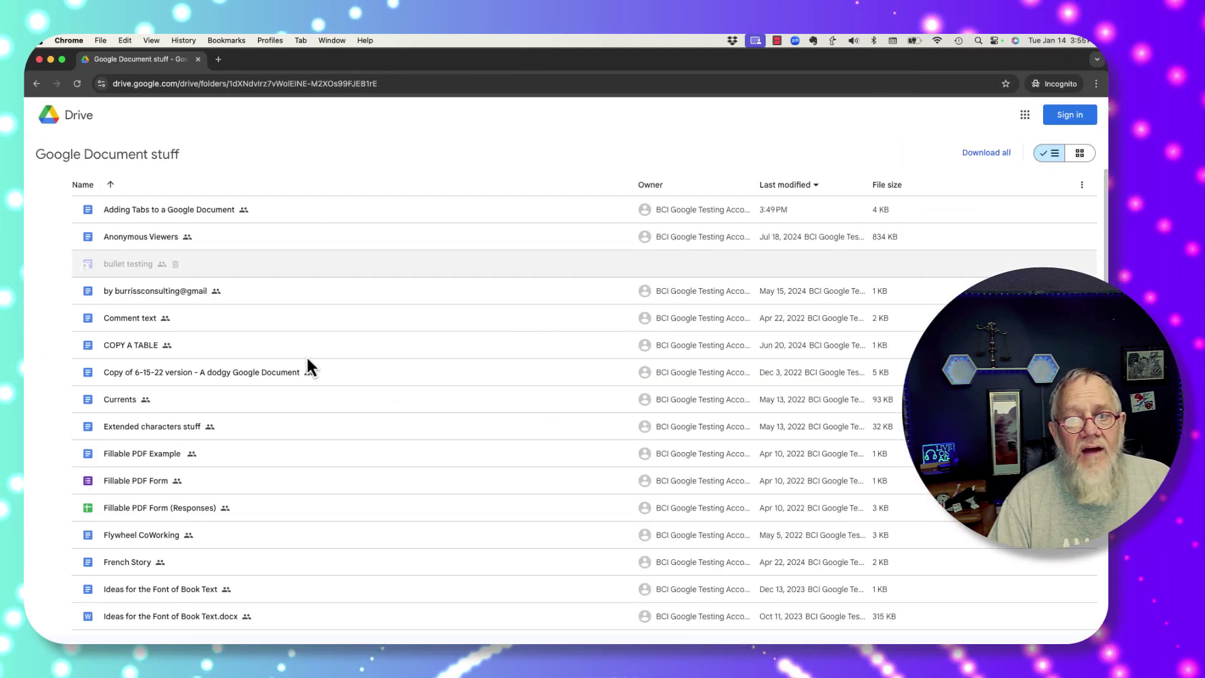
pyautogui.doubleClick(190, 209)
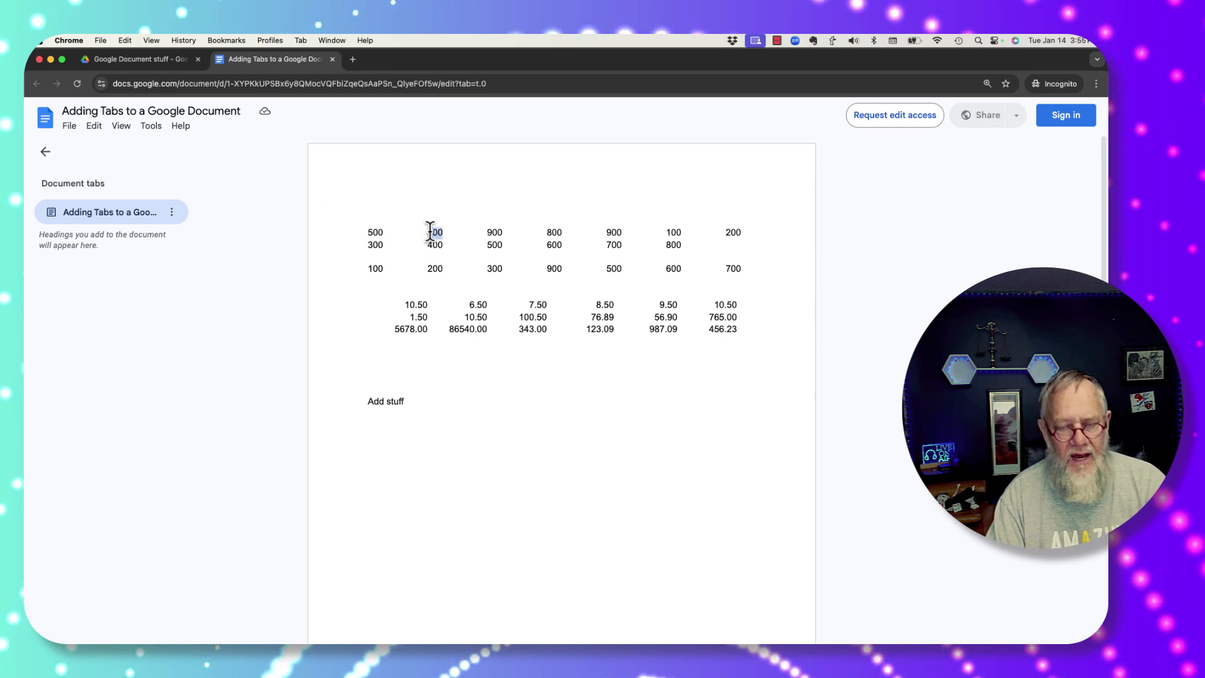
# Step: Try editing the view-only Adding Tabs document, then collapse its Document tabs outline
pyautogui.doubleClick(452, 412)
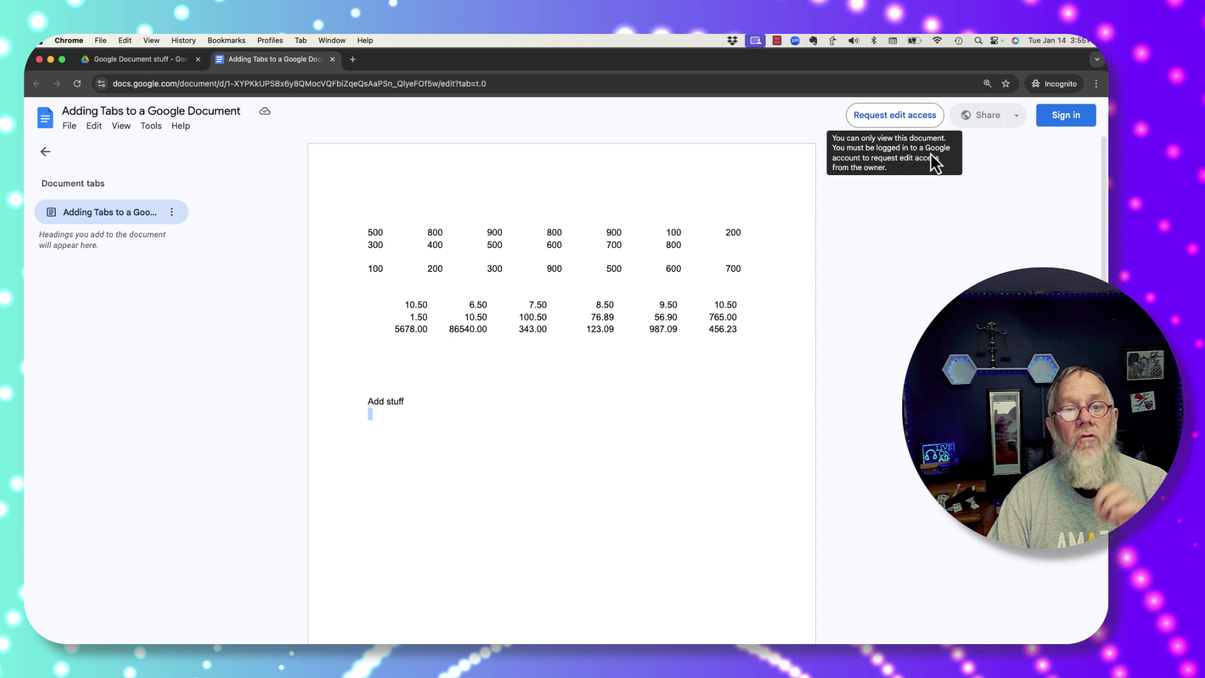
pyautogui.click(46, 152)
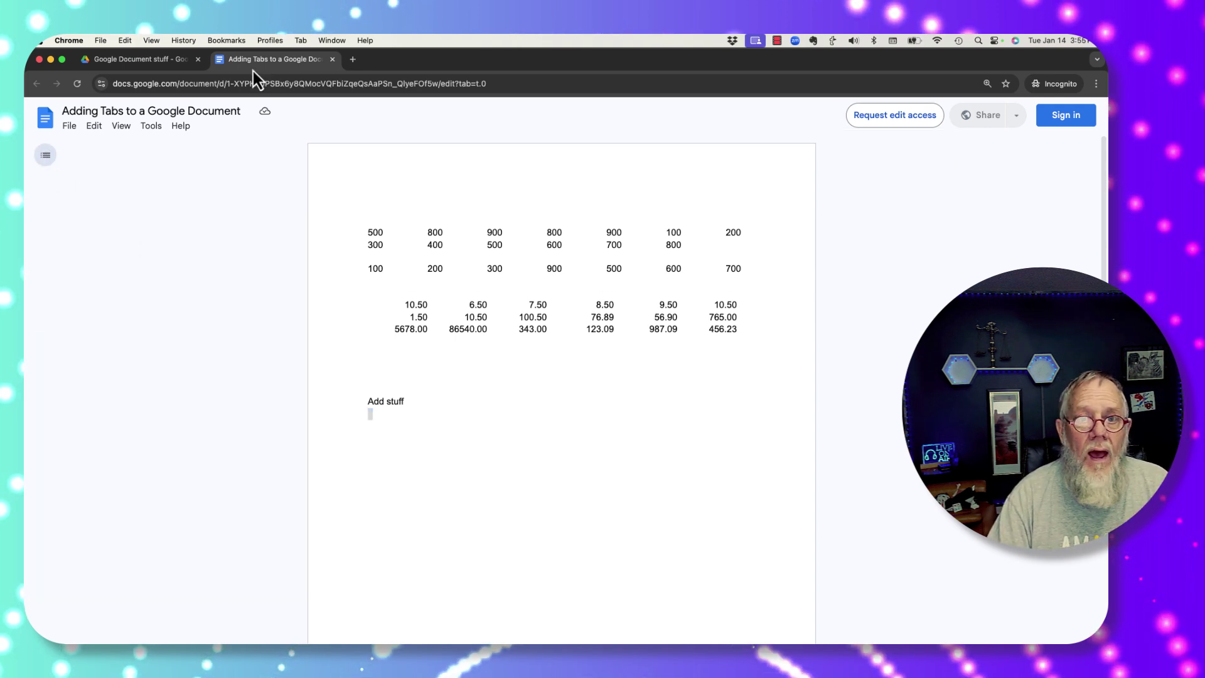
# Step: Return to the shared folder listing and briefly open, then close, the Sharing publicly document
pyautogui.click(132, 63)
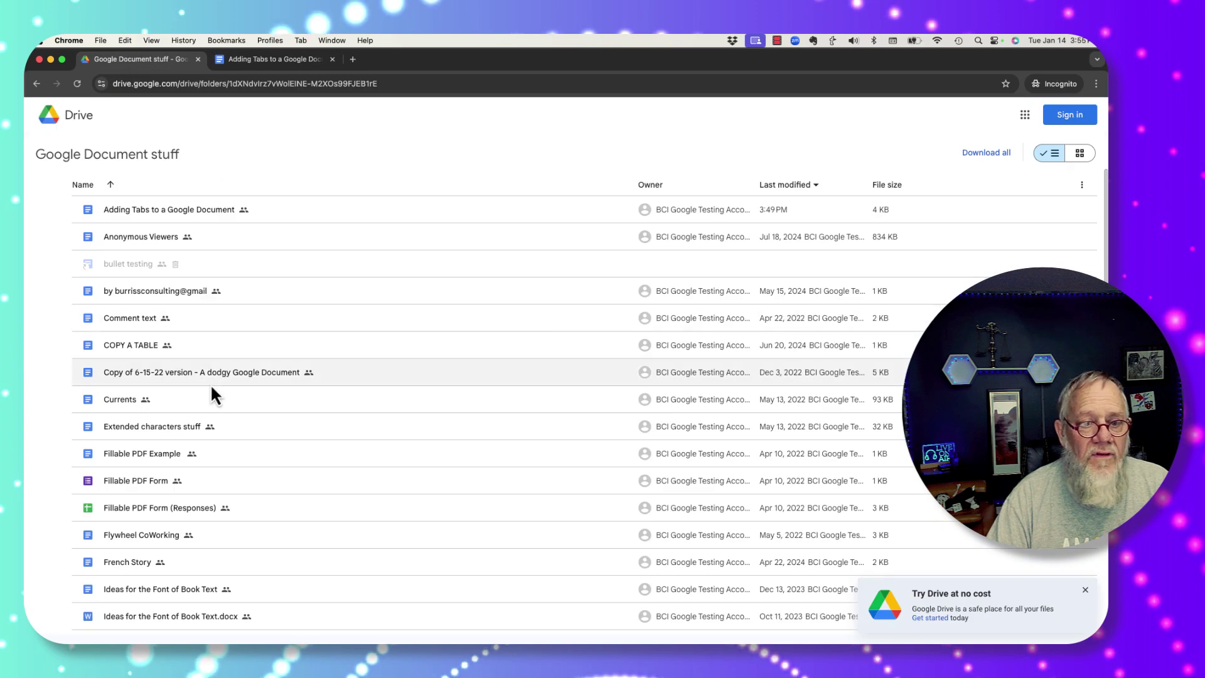
pyautogui.scroll(-10, 210, 383)
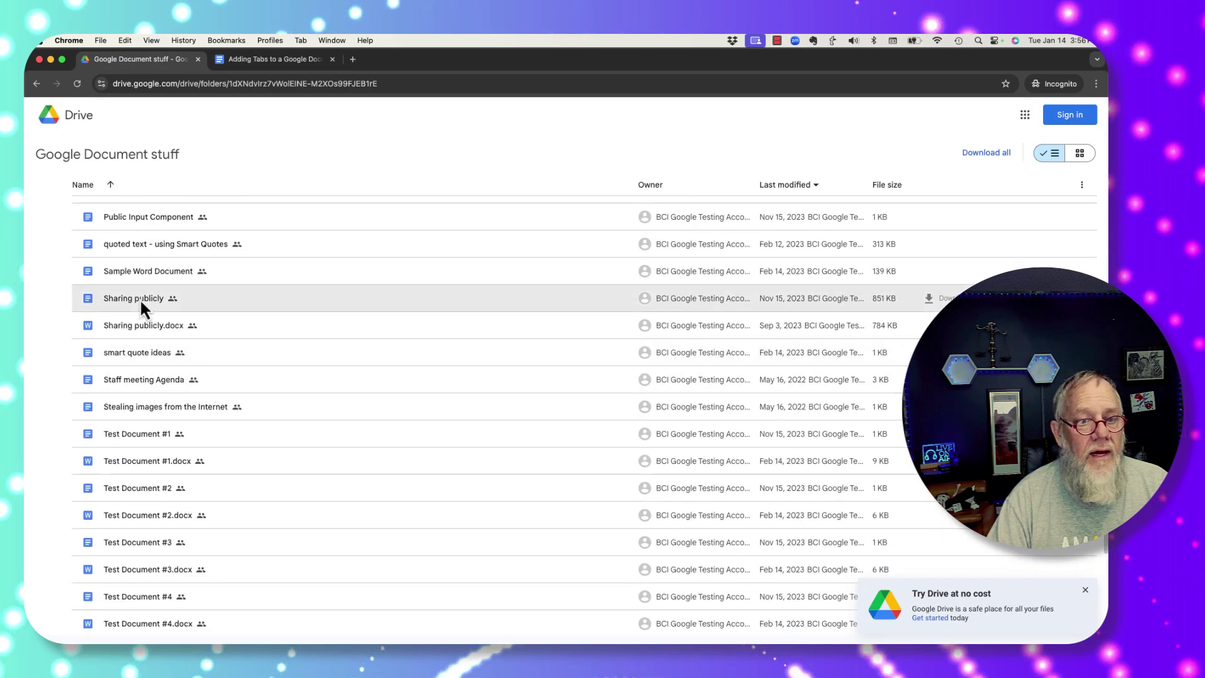
pyautogui.doubleClick(139, 298)
pyautogui.click(333, 59)
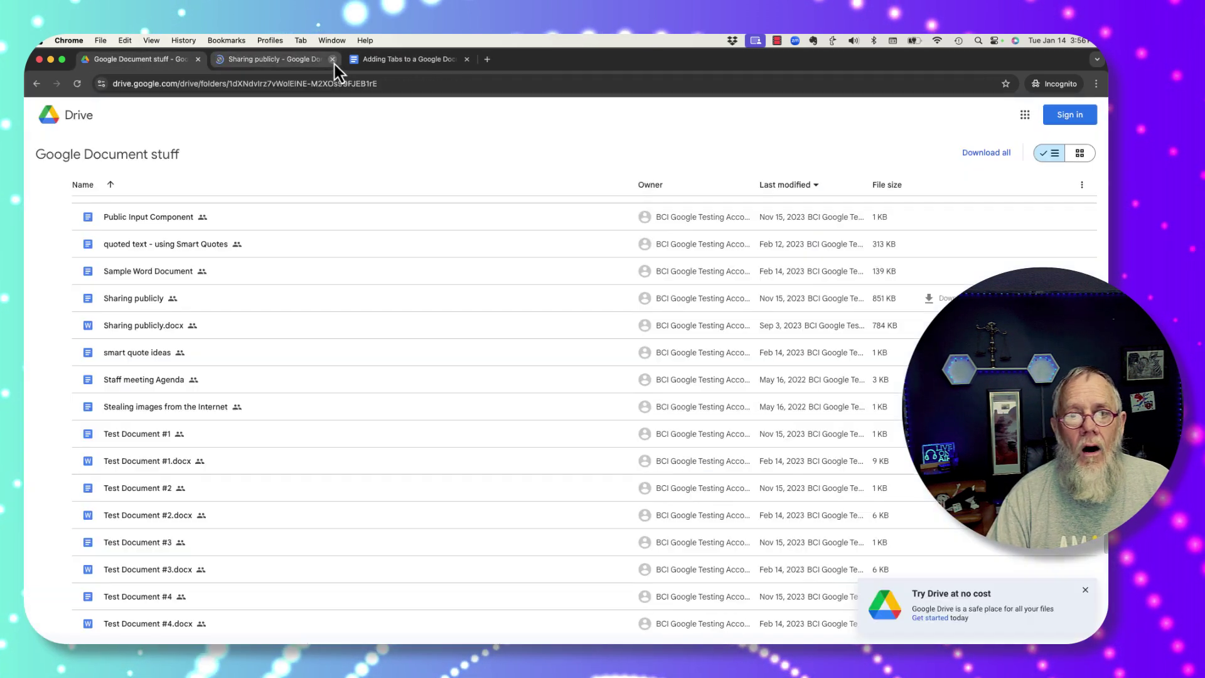
# Step: In the owner's profile, set Google Document stuff's general access to Restricted and open the folder
pyautogui.click(270, 40)
pyautogui.click(290, 70)
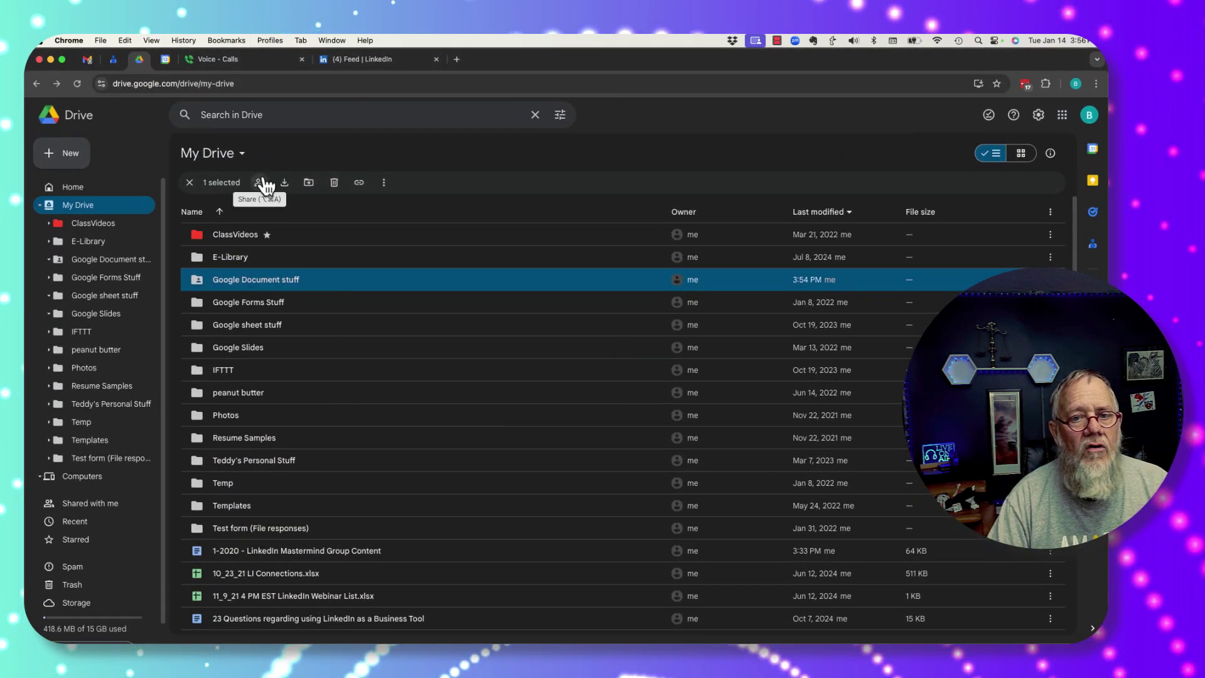
pyautogui.click(261, 183)
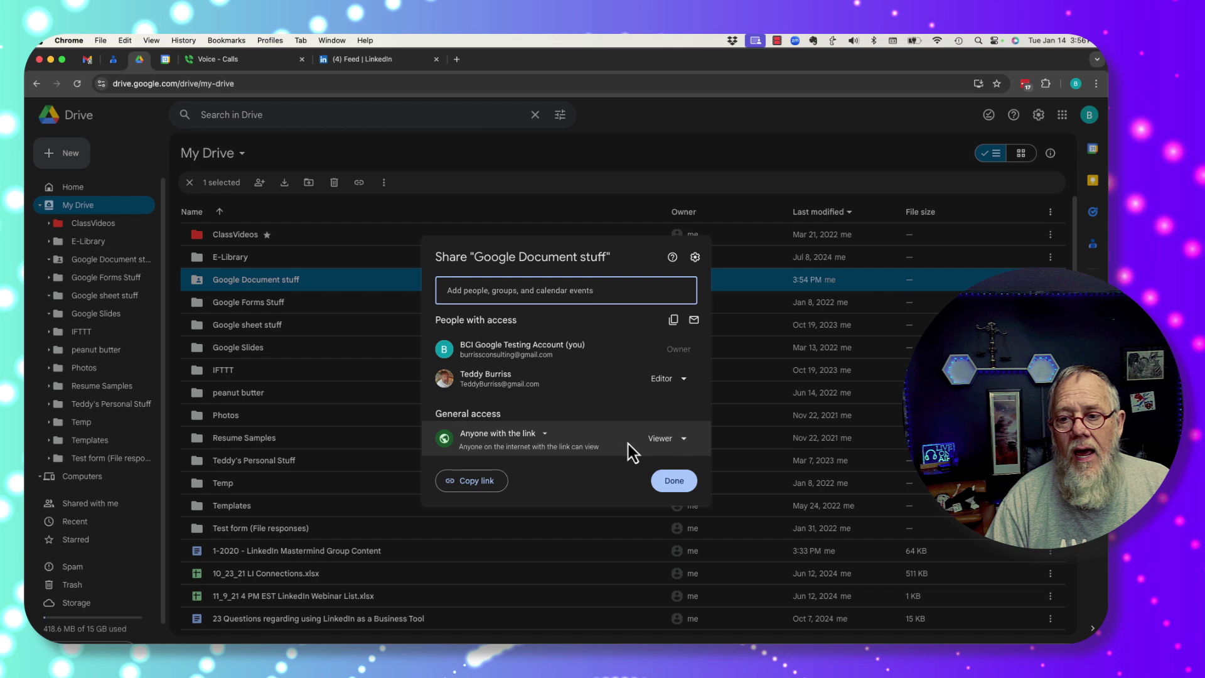
pyautogui.click(664, 439)
pyautogui.click(578, 487)
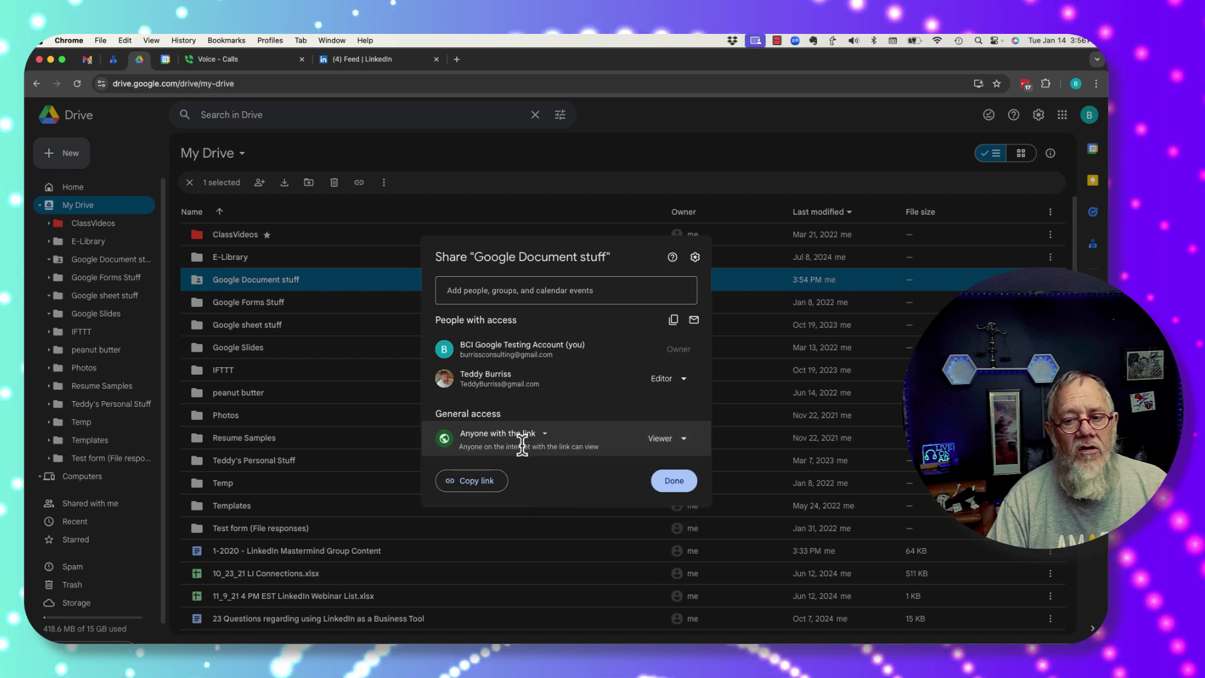
pyautogui.click(521, 435)
pyautogui.click(508, 465)
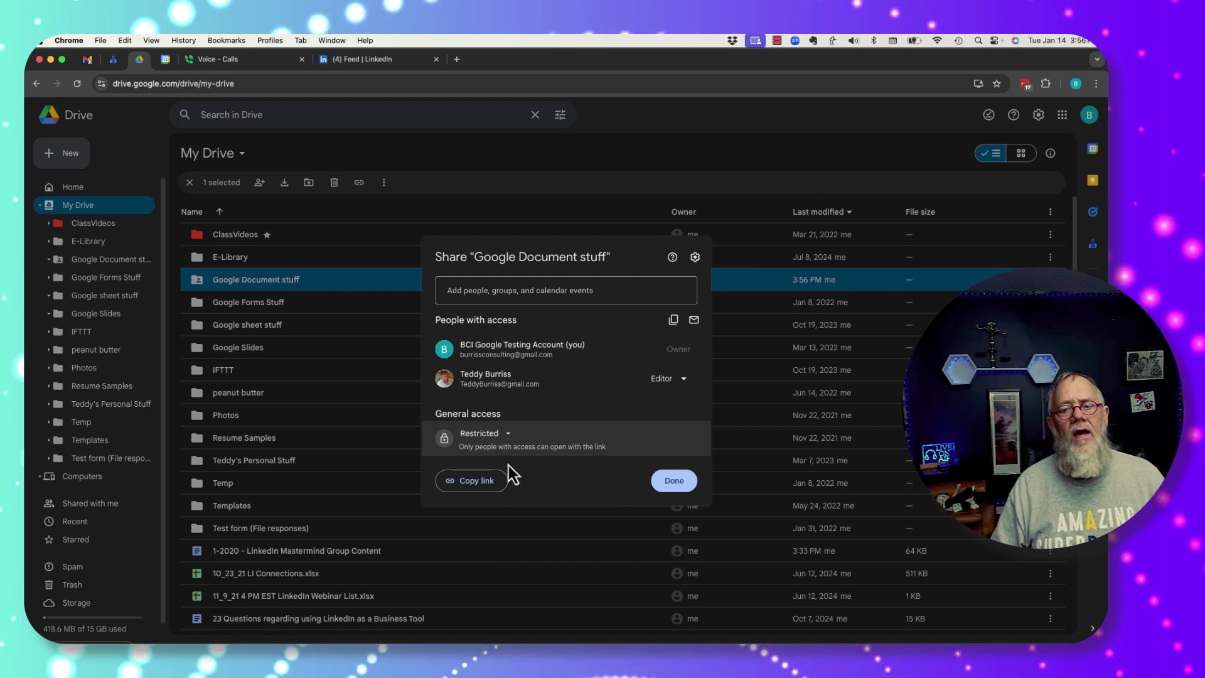
pyautogui.click(675, 481)
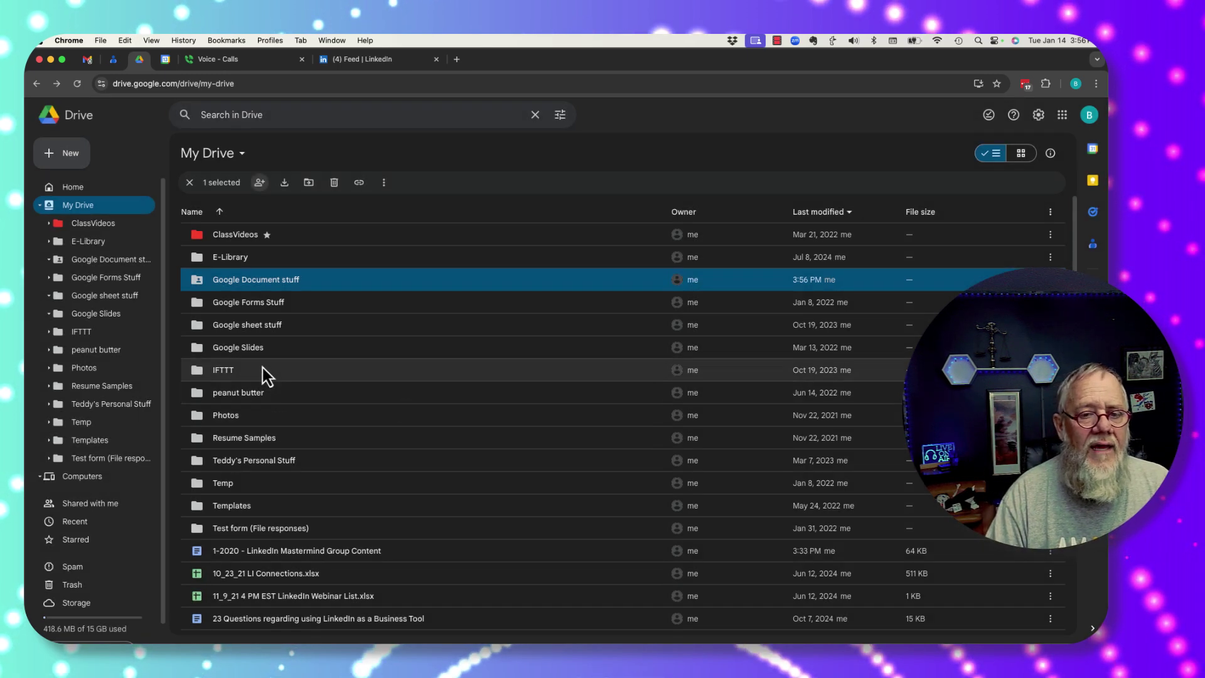
pyautogui.doubleClick(246, 285)
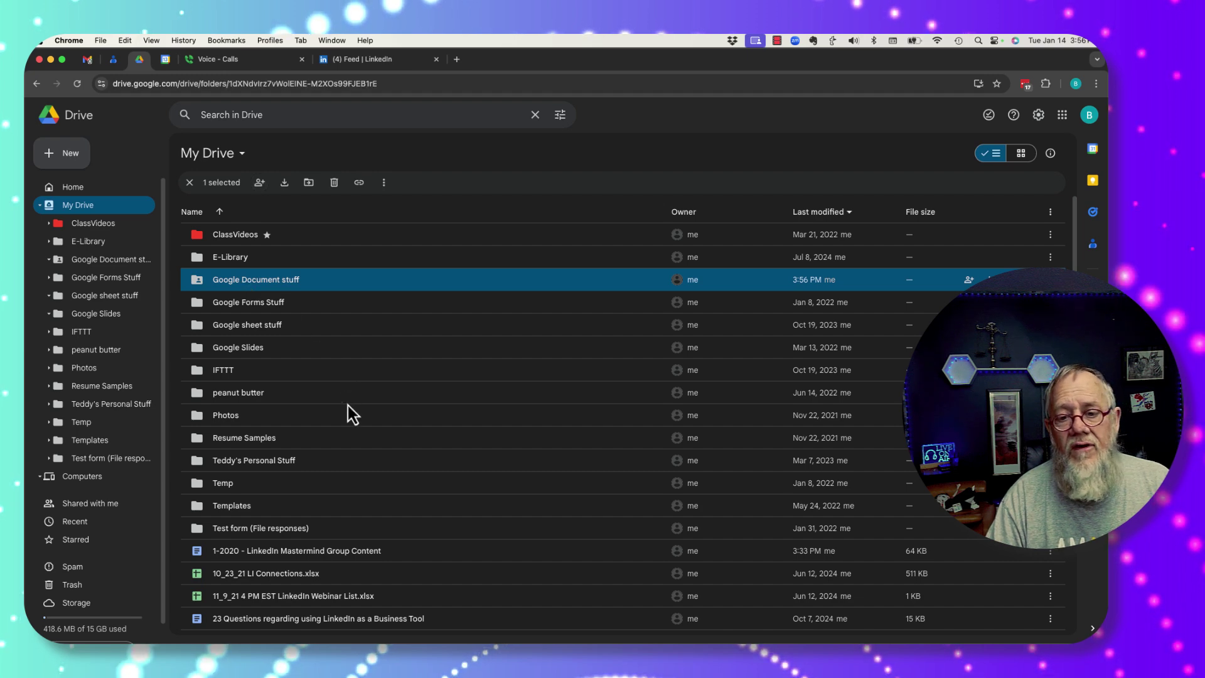